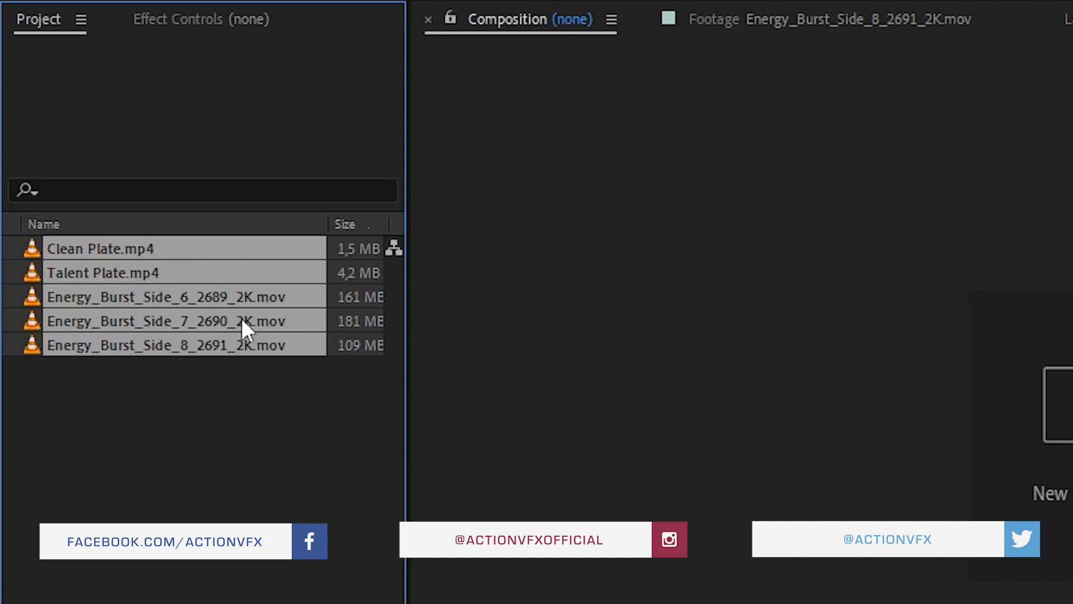
Preview the Talent Plate.mp4 footage at several points, and play the Clean Plate.mp4 footage
click(237, 412)
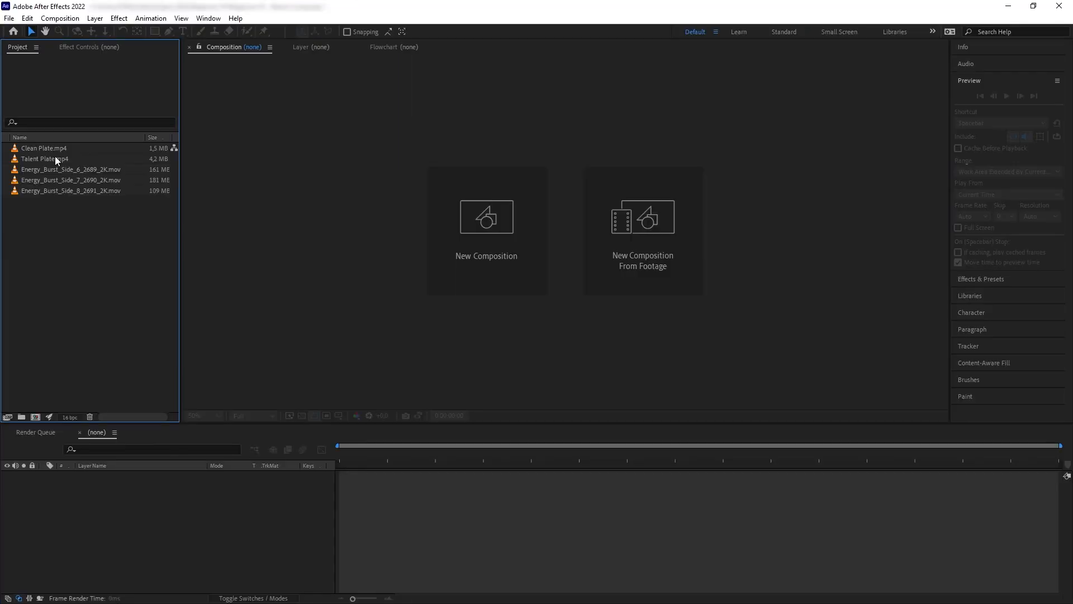
double_click(55, 158)
key(space)
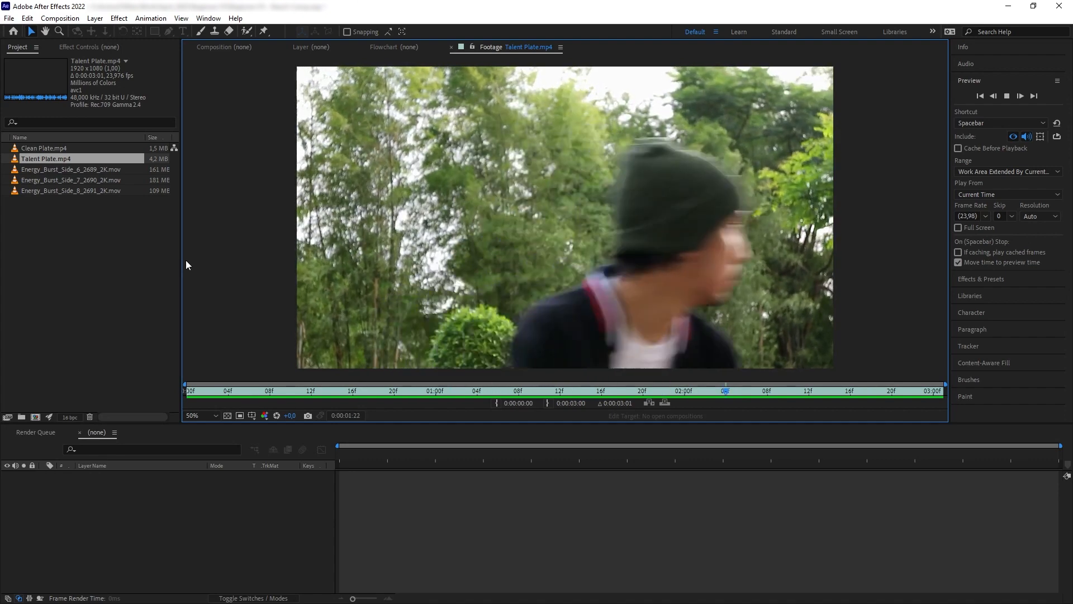
key(space)
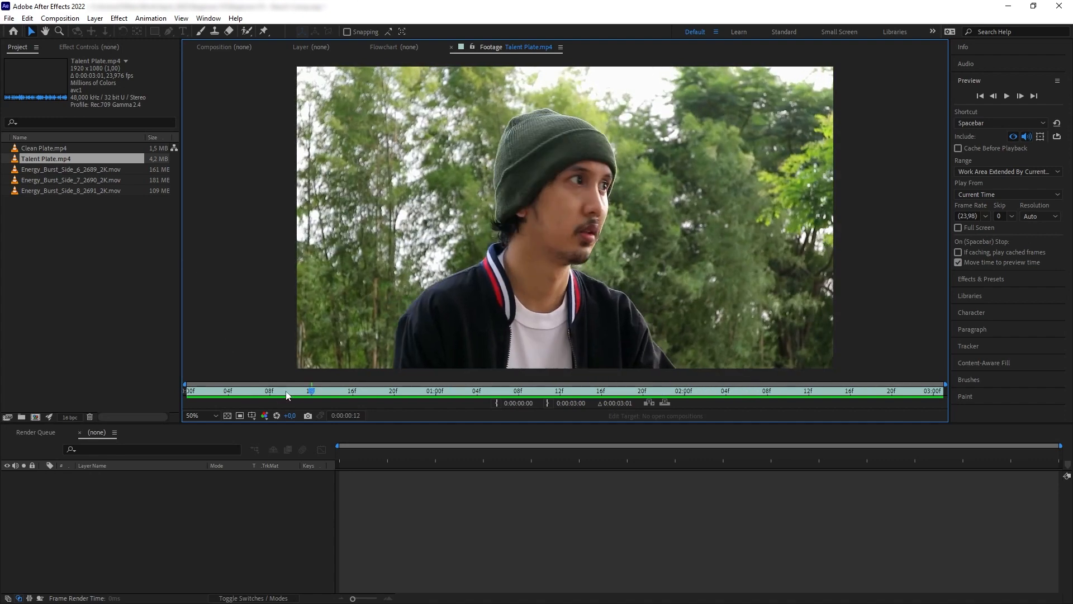
click(643, 391)
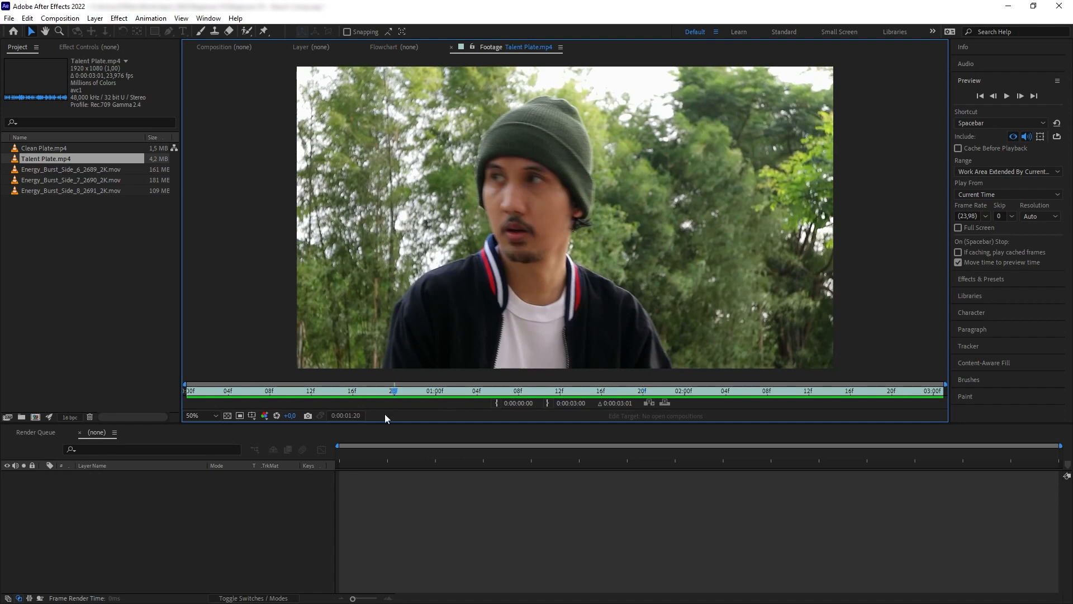
key(Home)
double_click(54, 149)
key(space)
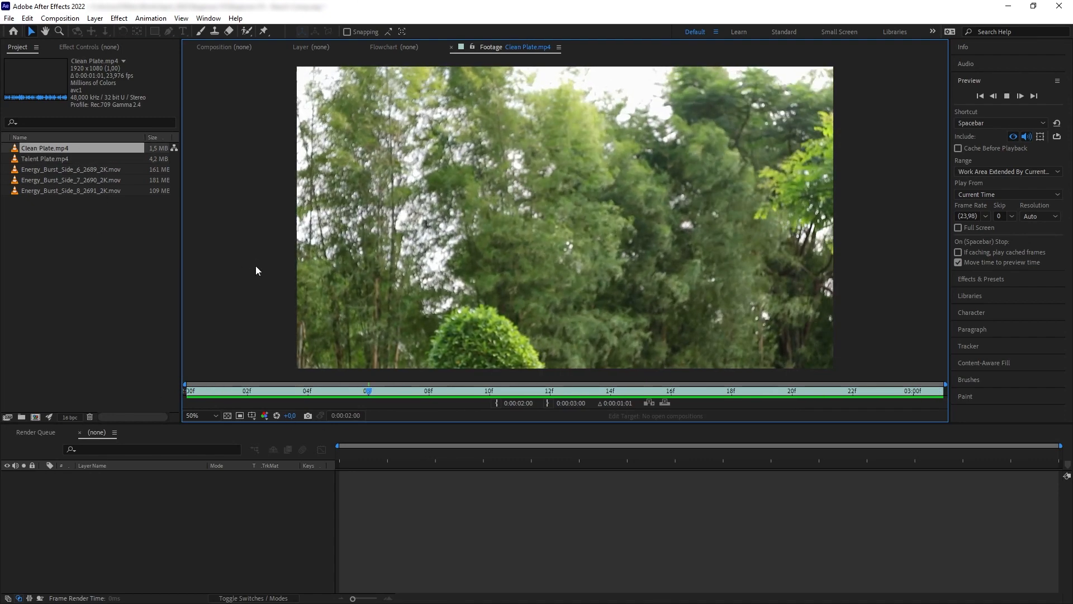
Preview the three Energy_Burst_Side clips in turn, replaying Energy_Burst_Side_8_2691_2K.mov
double_click(84, 170)
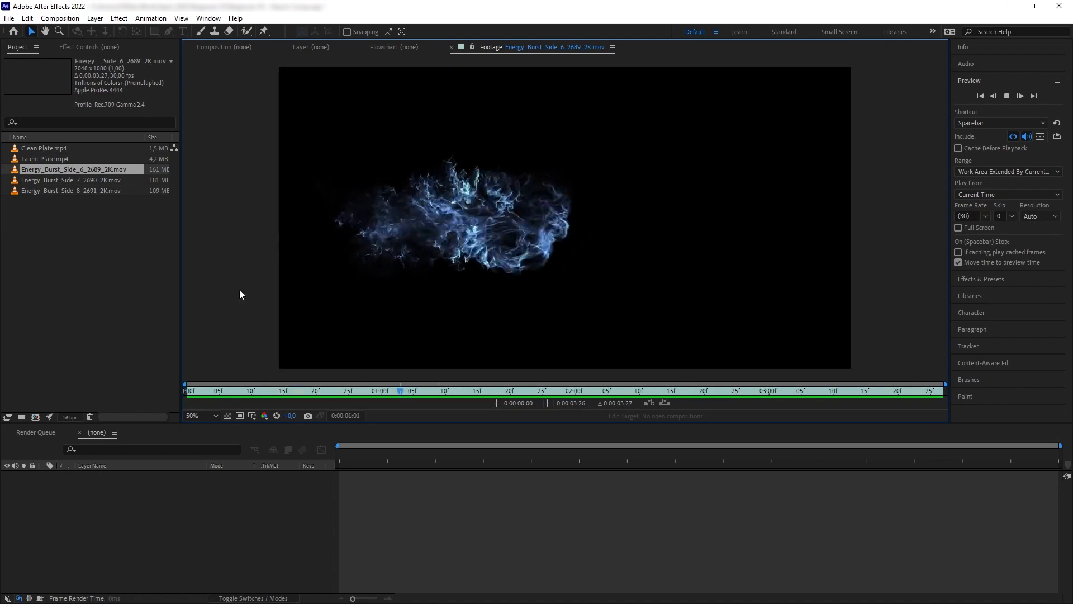
key(Down)
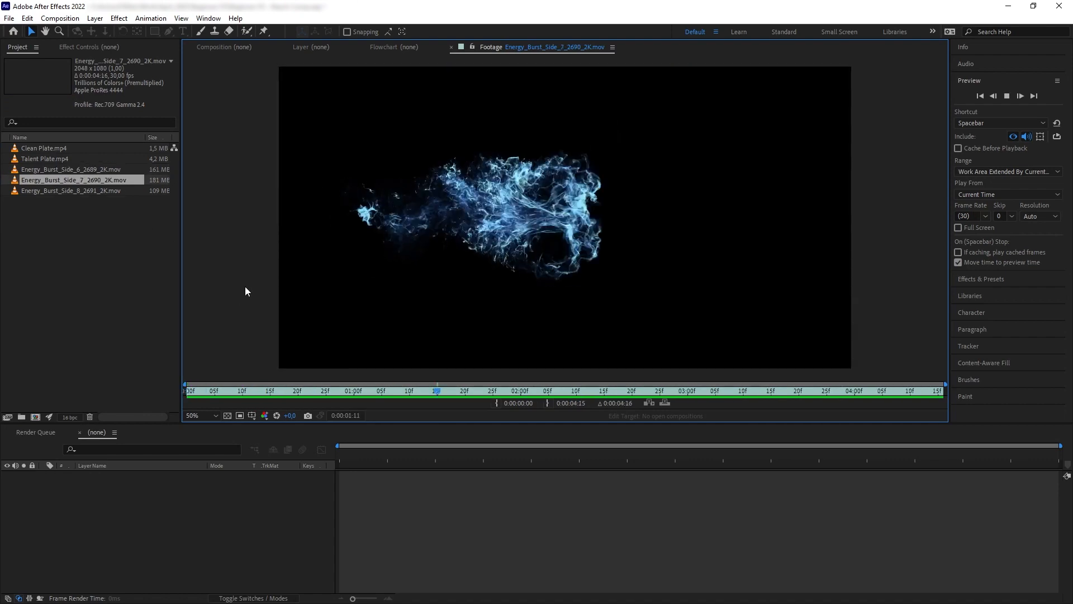
key(Down)
key(space)
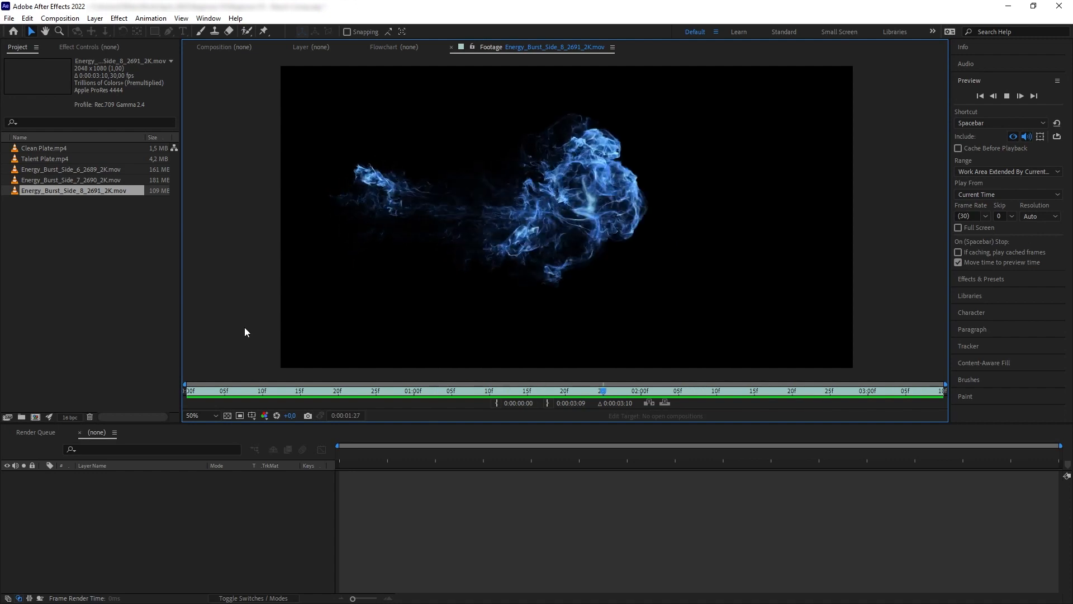
click(423, 390)
key(space)
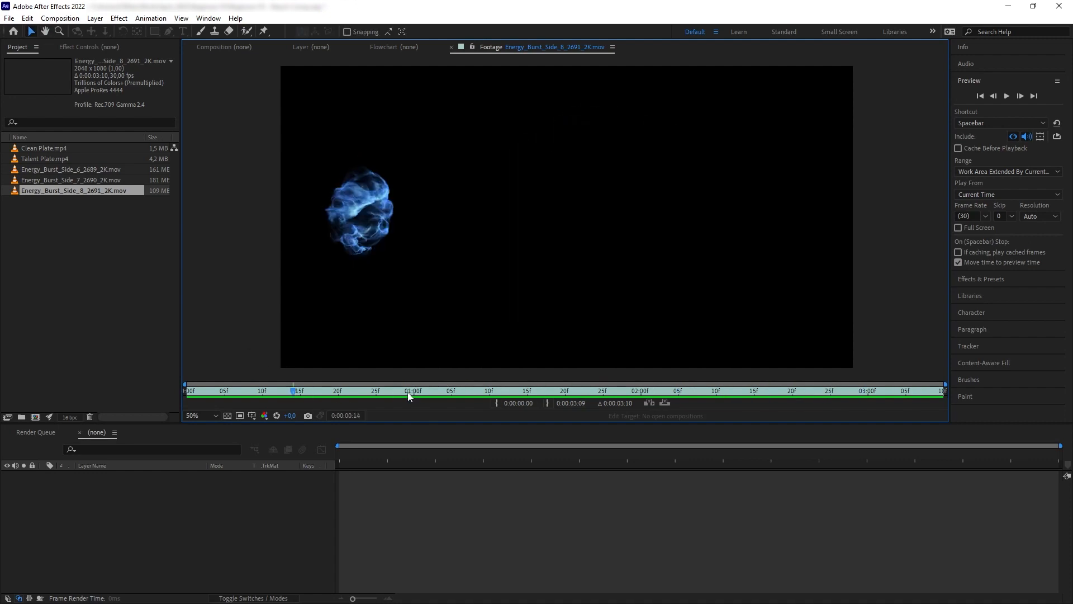
Create a 1920 x 1080 composition at 23.976 frames per second with a duration of 0:00:03:01
click(239, 49)
click(114, 246)
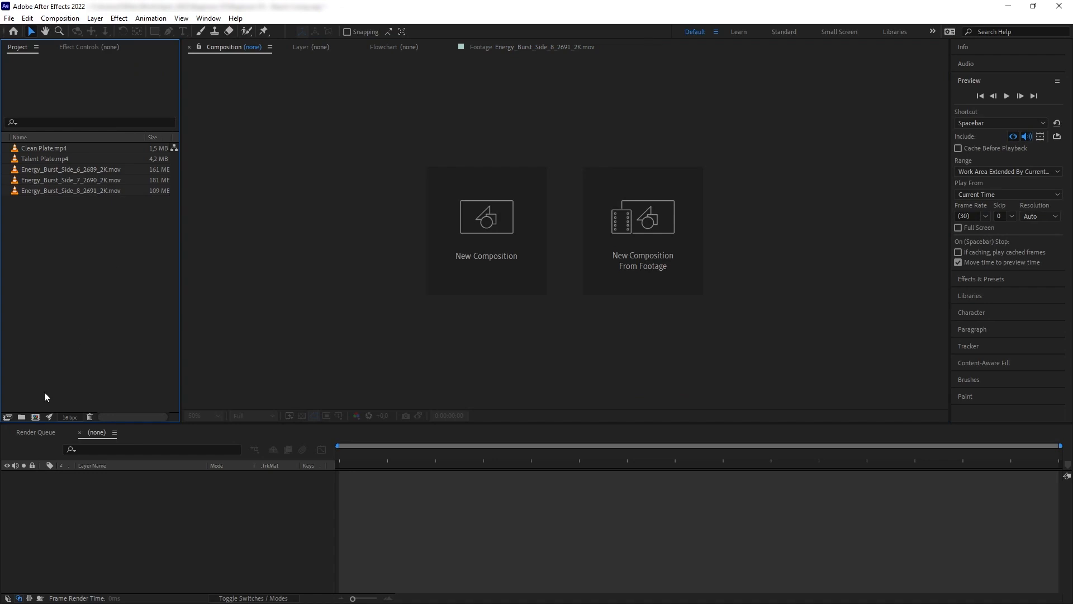
click(35, 416)
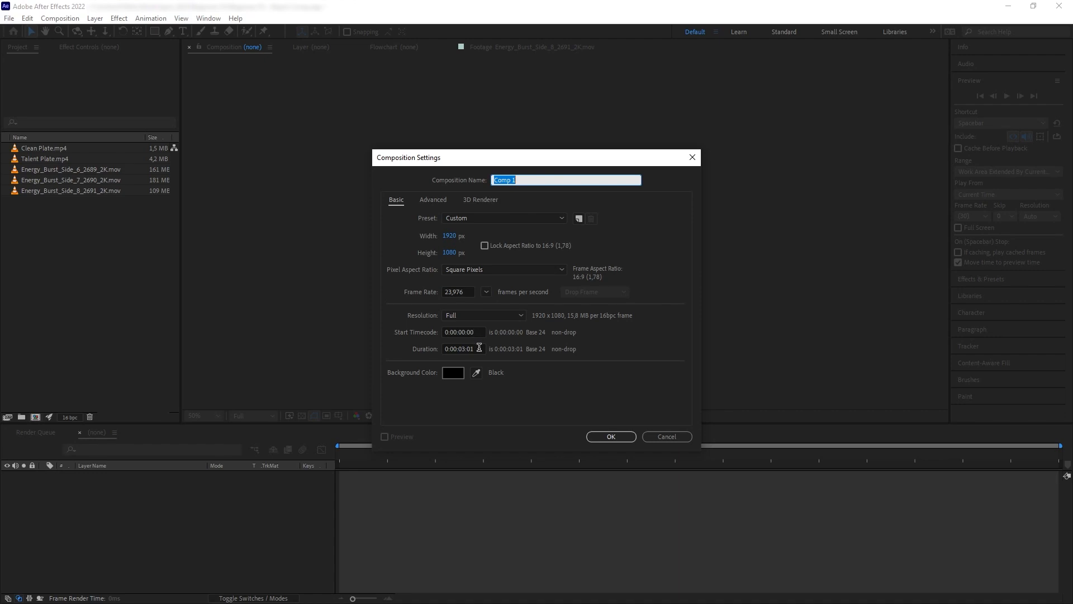
click(611, 437)
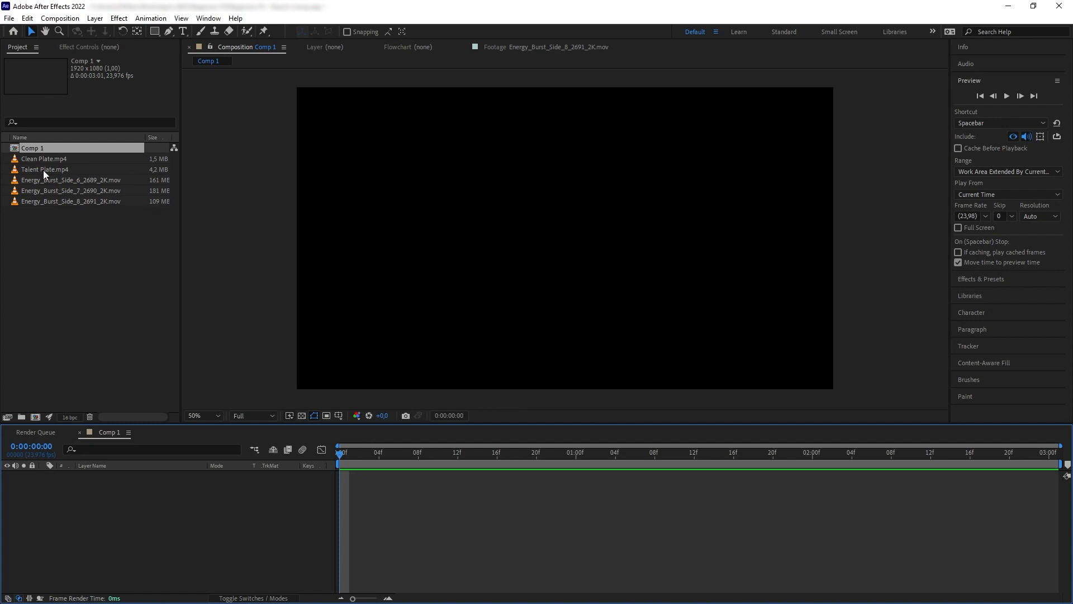
Place Energy_Burst_Side_6_2689_2K.mov in the new composition and reposition it in the frame at 0:00:01:20
drag(44, 179, 492, 263)
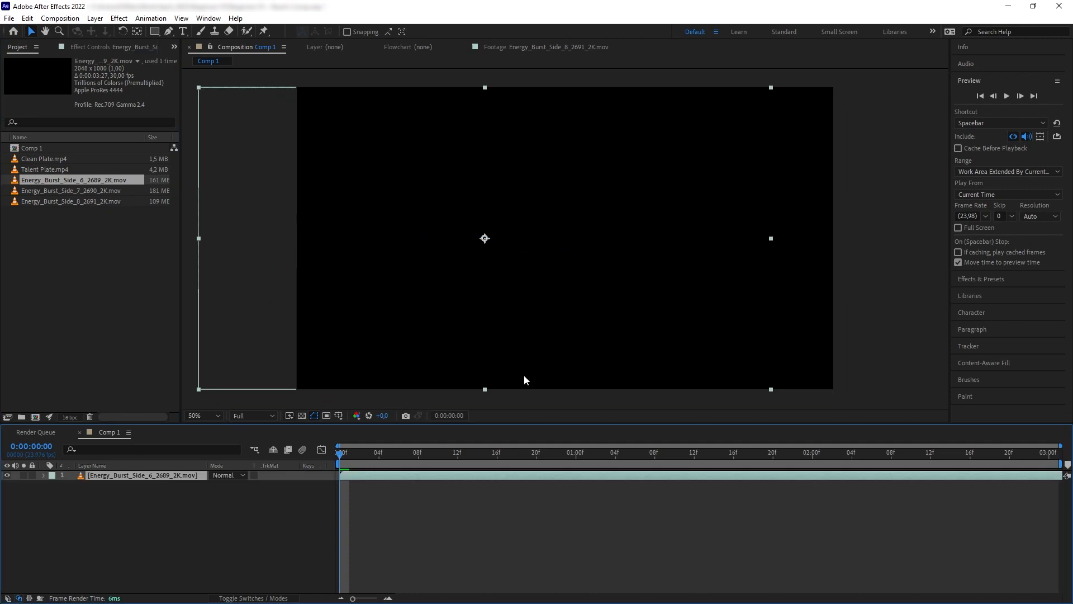
drag(434, 460, 773, 460)
drag(523, 314, 688, 332)
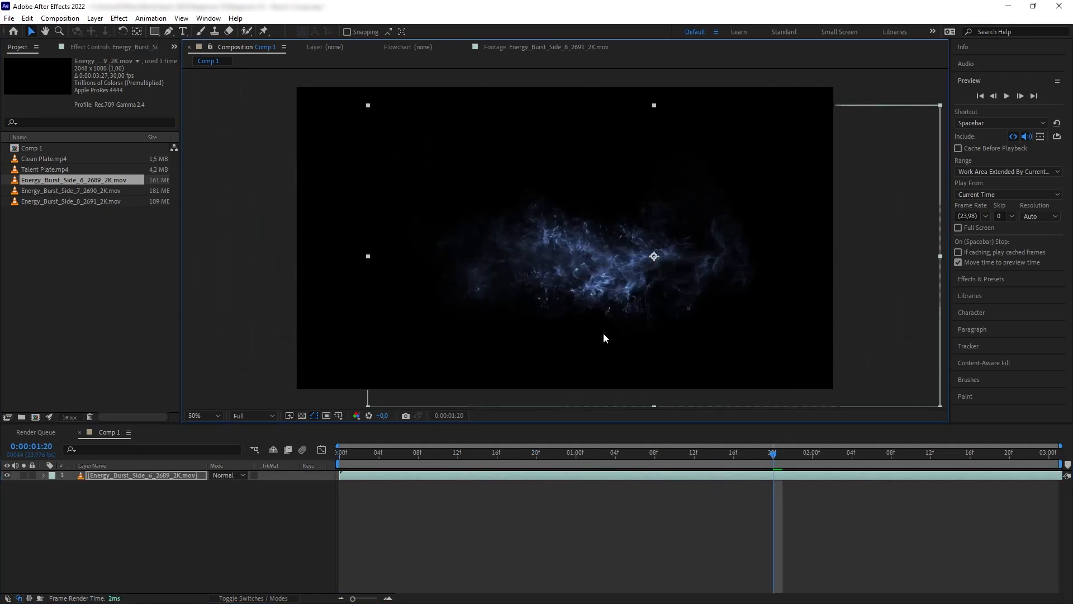
Undo the energy burst placement and the creation of the empty composition
key(ctrl+z)
key(ctrl+z)
key(ctrl+z)
key(ctrl+z)
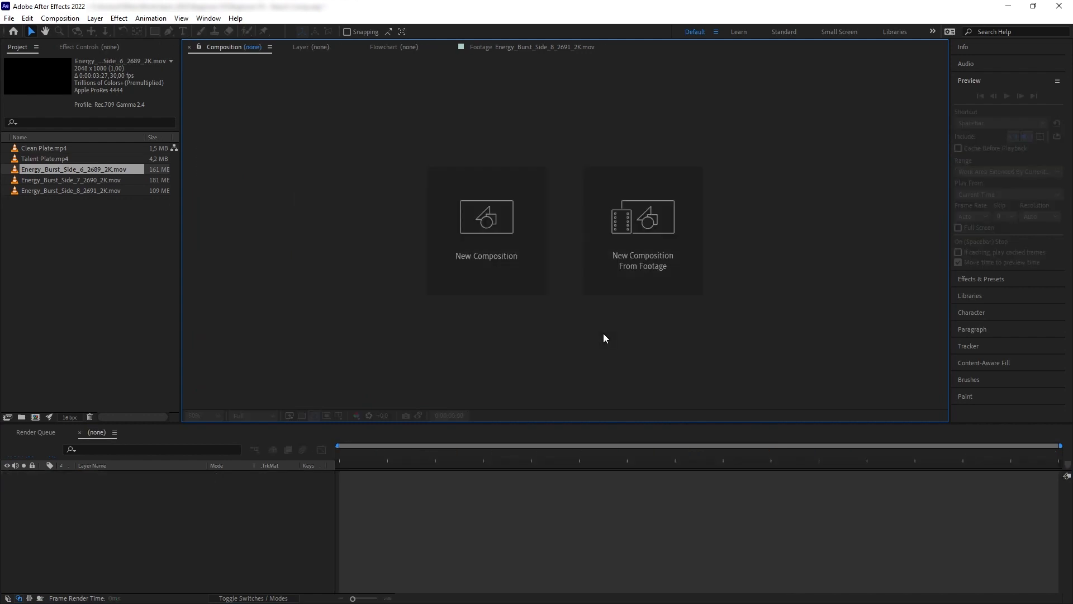
Create a composition directly from the Talent Plate.mp4 footage and deselect its layer
click(65, 160)
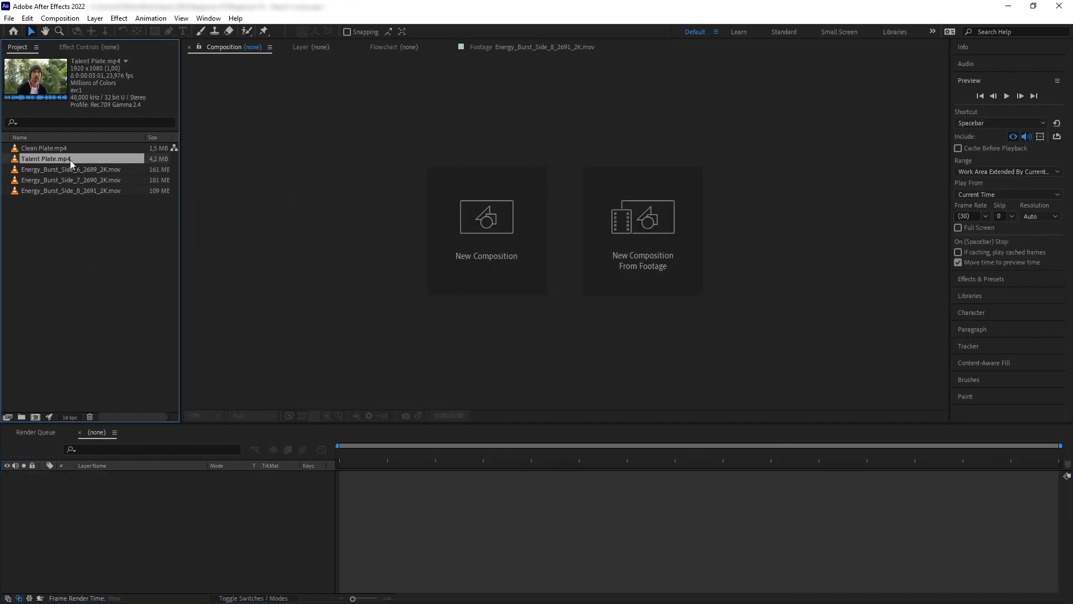
drag(69, 160, 34, 419)
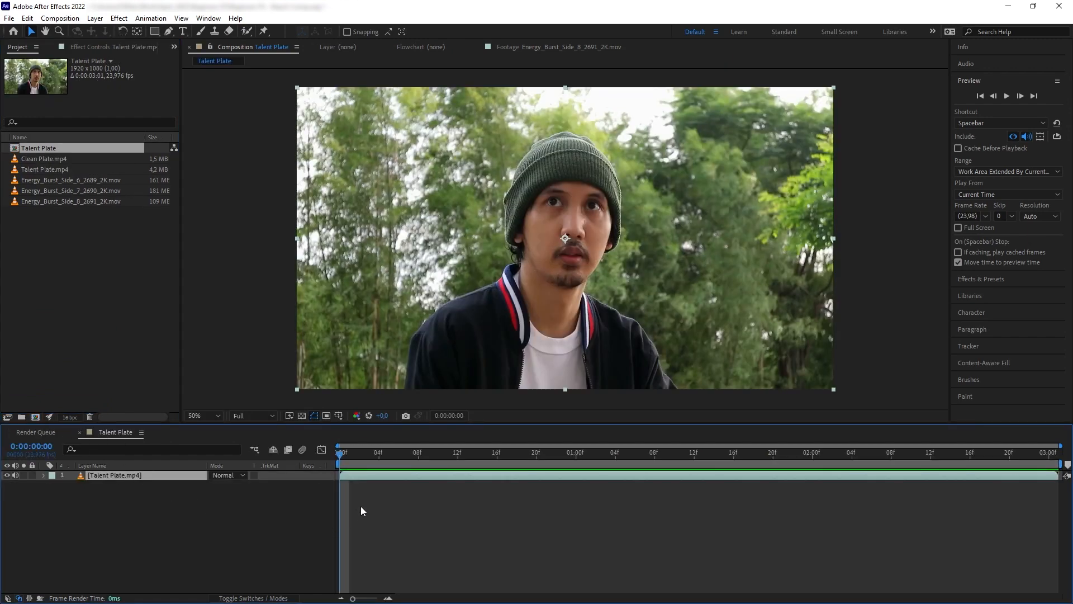
click(384, 514)
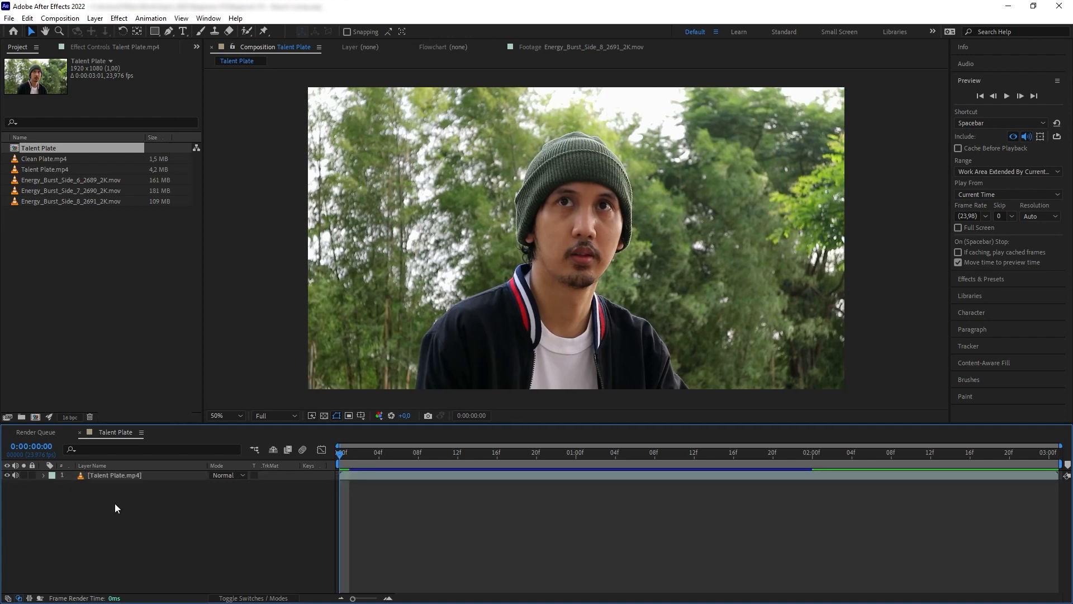
Review the Talent Plate composition's size, frame rate and duration settings
right_click(108, 433)
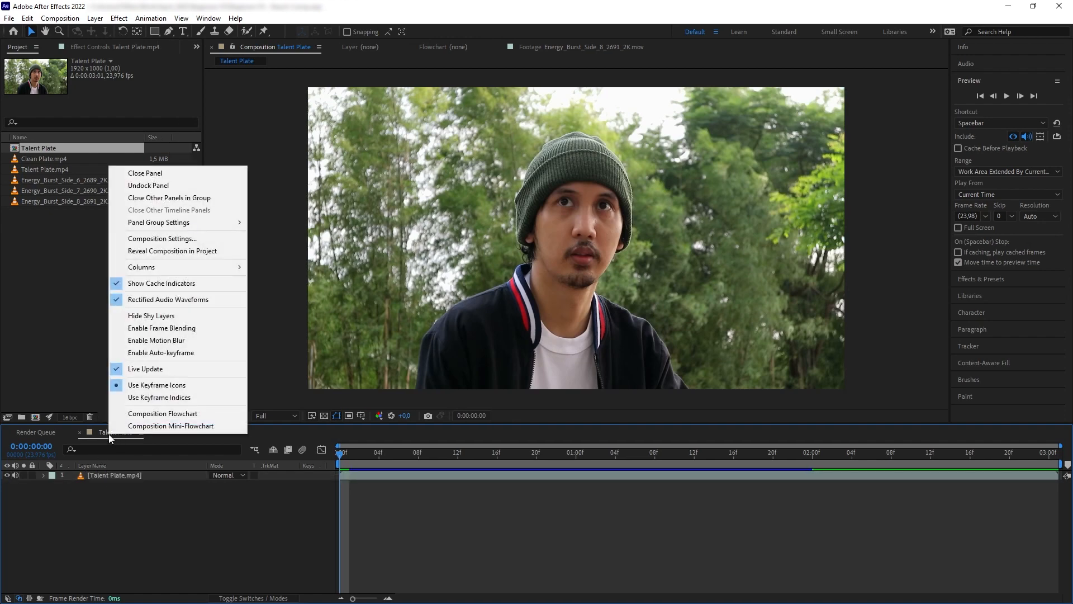
click(146, 238)
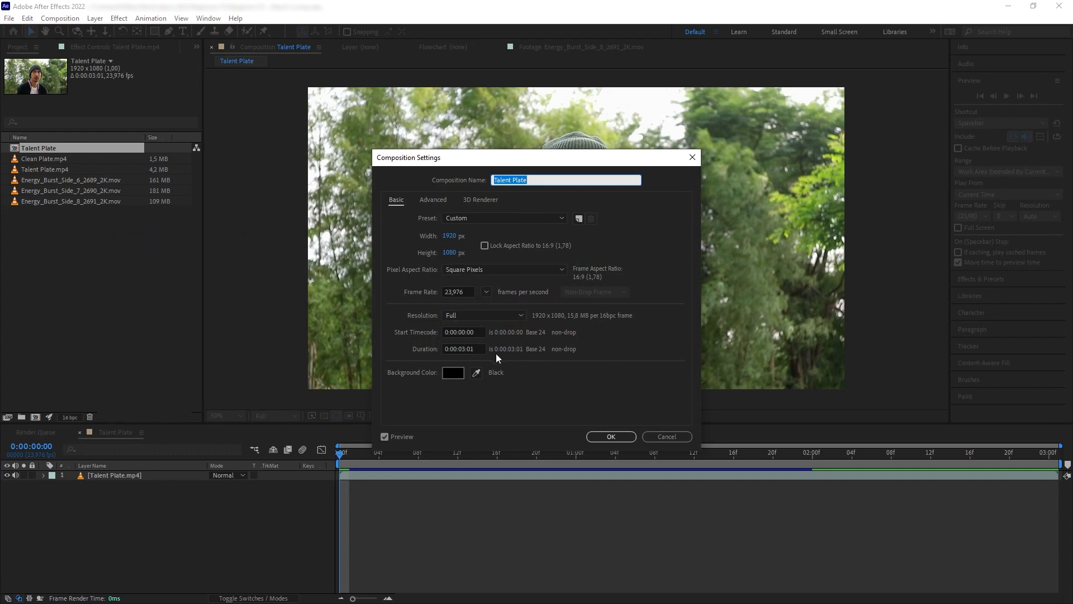
key(Return)
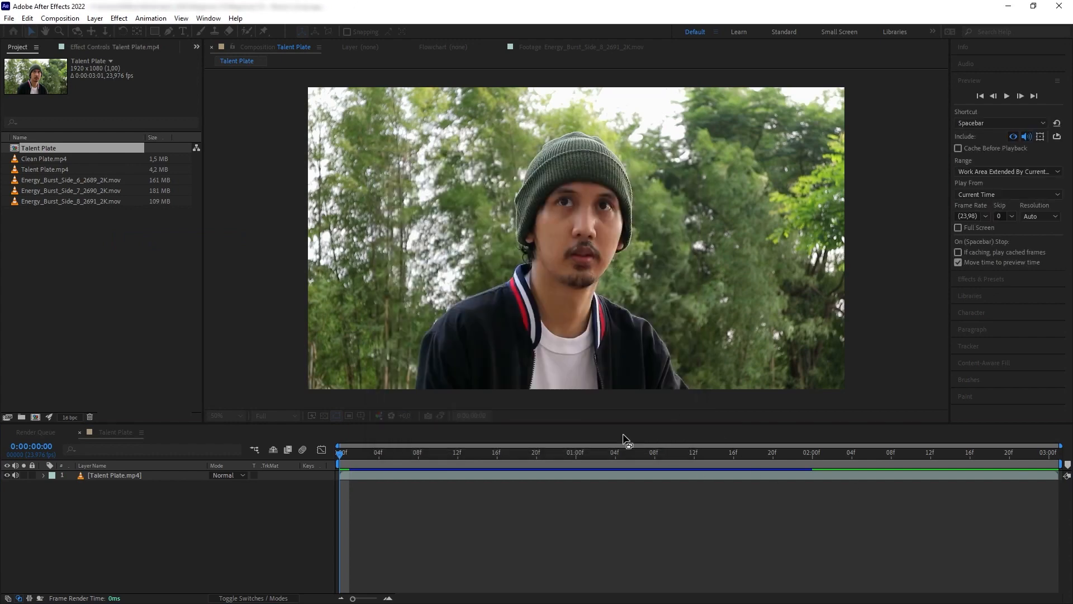
Play and scrub through the Talent Plate composition, and toggle the talent layer's visibility off and on
key(space)
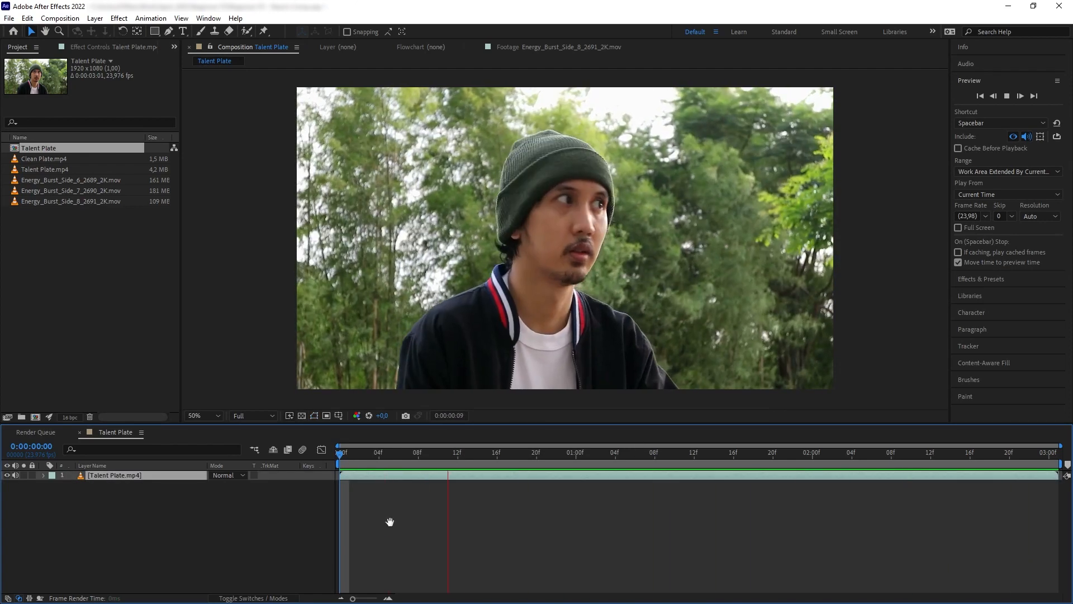
click(409, 450)
drag(484, 453, 166, 484)
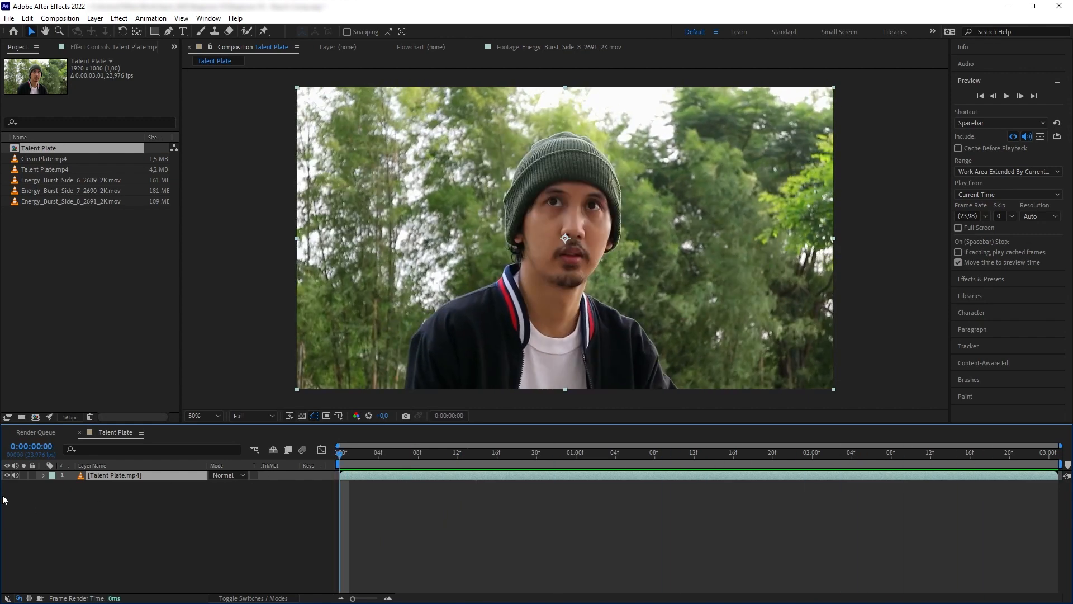
click(7, 475)
click(7, 475)
Try changing the Talent Plate layer's transform properties, undo the changes and collapse the layer
click(44, 475)
click(54, 484)
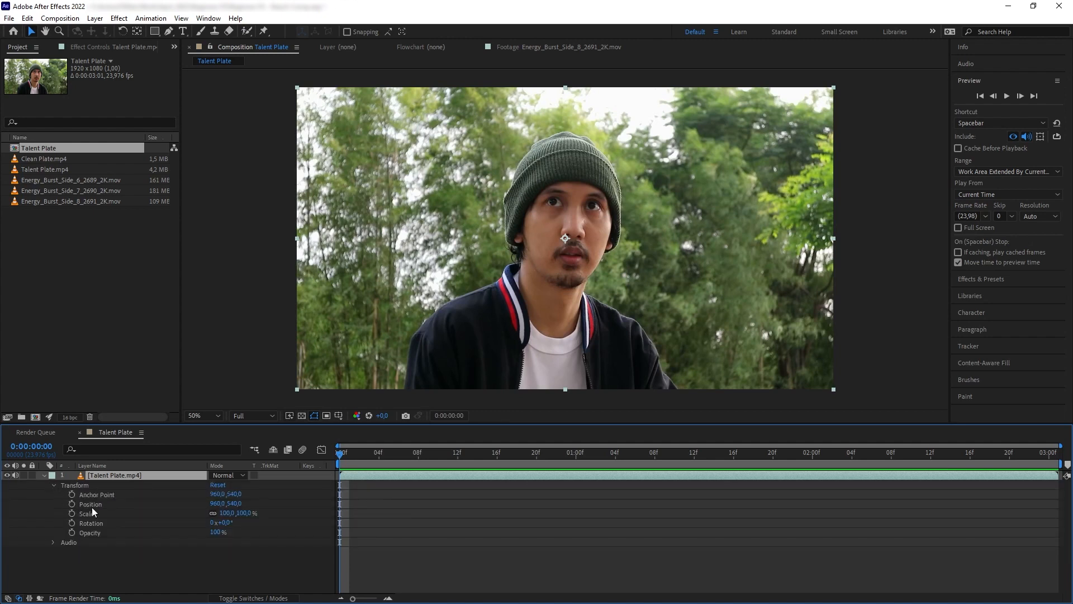
drag(237, 503, 193, 533)
key(ctrl+z)
key(ctrl+z)
key(ctrl+z)
key(ctrl+z)
click(44, 475)
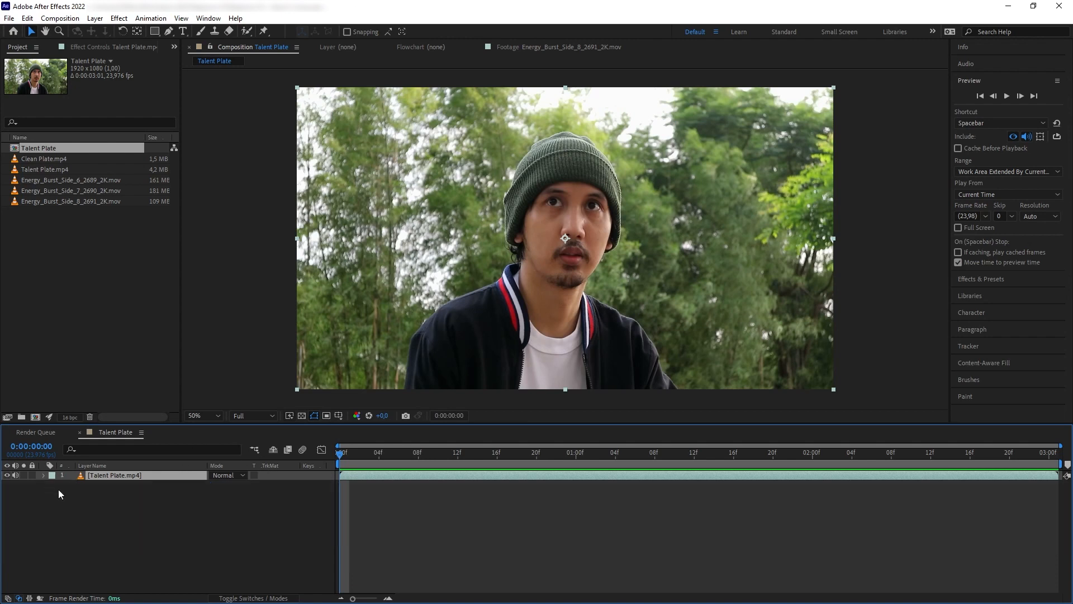
Switch the time display from timecode to frame numbers and go to frame 47
drag(339, 454, 815, 455)
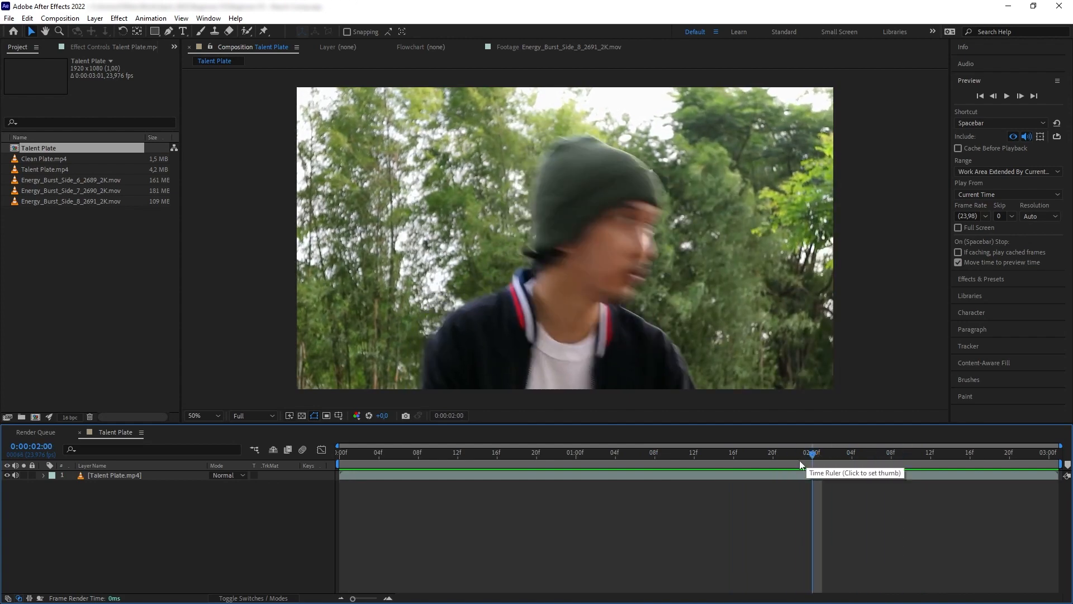
ctrl+click(450, 416)
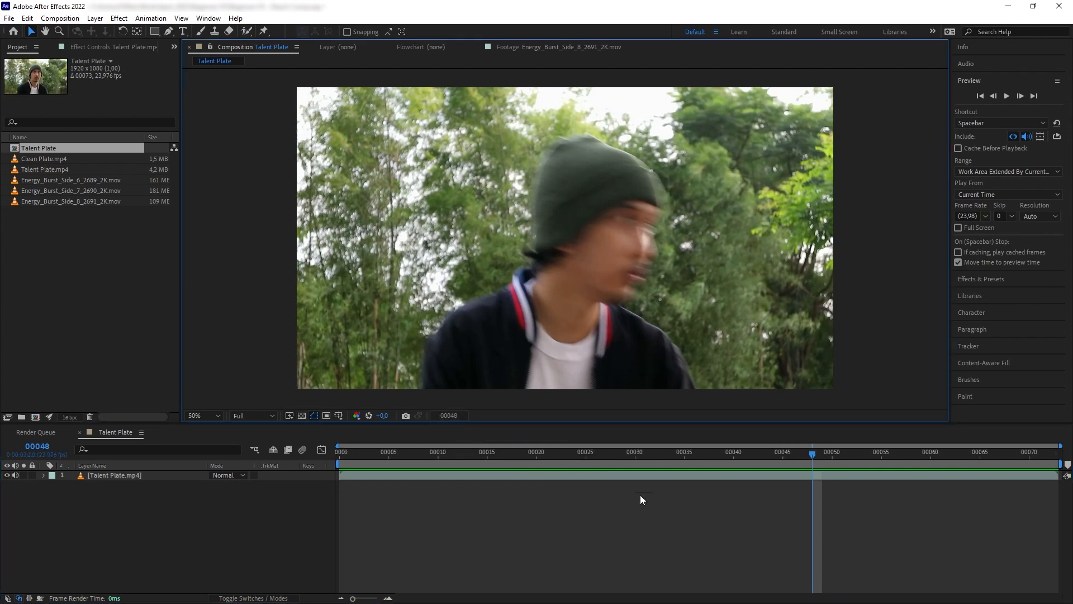
mouse_move(812, 460)
mouse_down()
mouse_move(794, 458)
mouse_move(841, 465)
mouse_move(804, 469)
mouse_up()
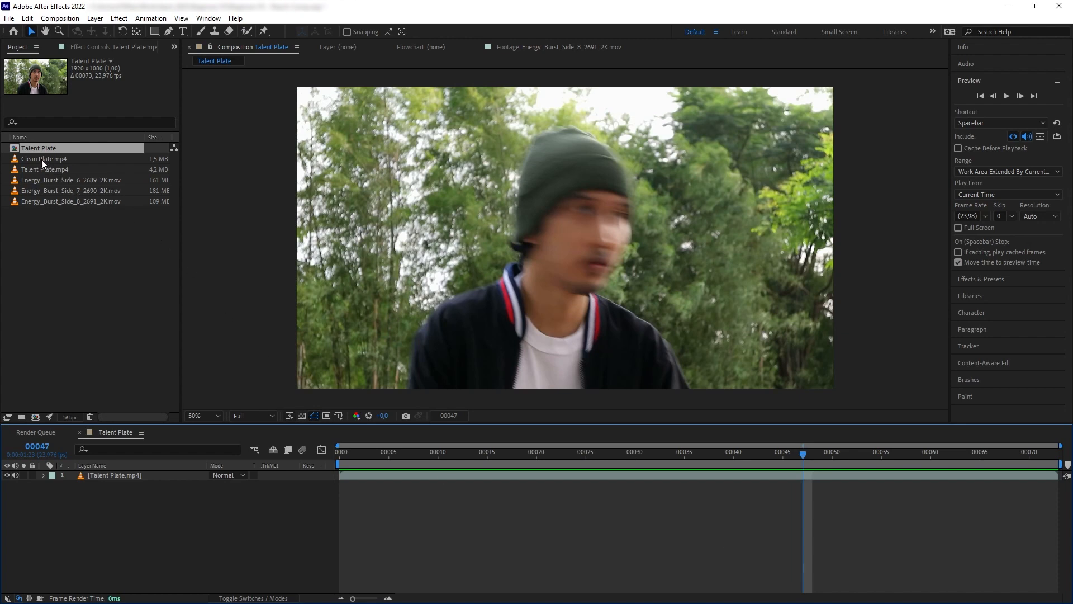
Add Clean Plate.mp4 above the Talent Plate layer and toggle its visibility to compare the two plates
drag(798, 460, 264, 521)
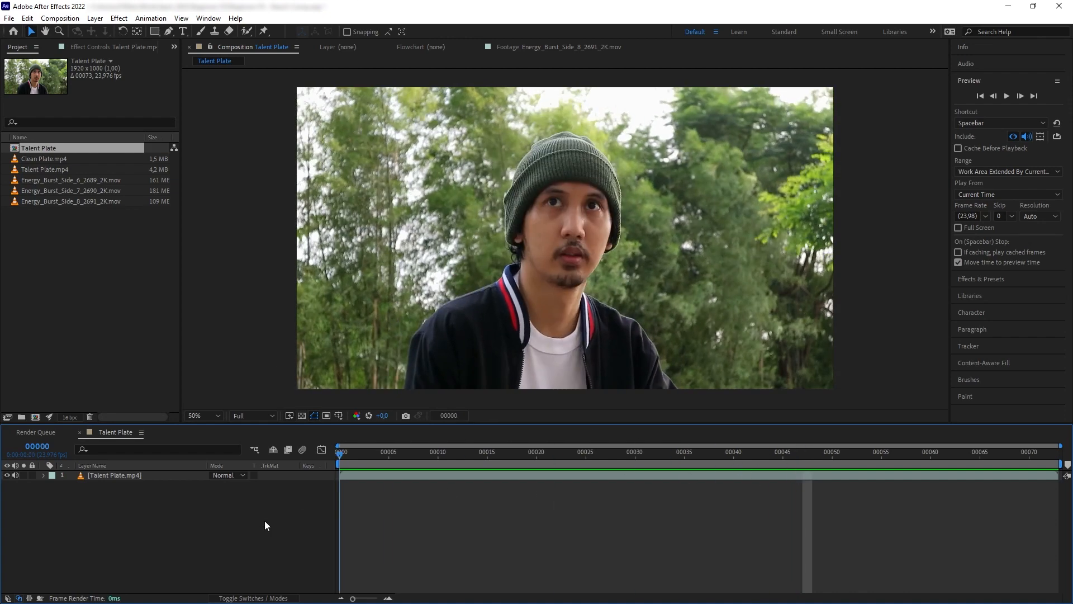
drag(43, 160, 128, 473)
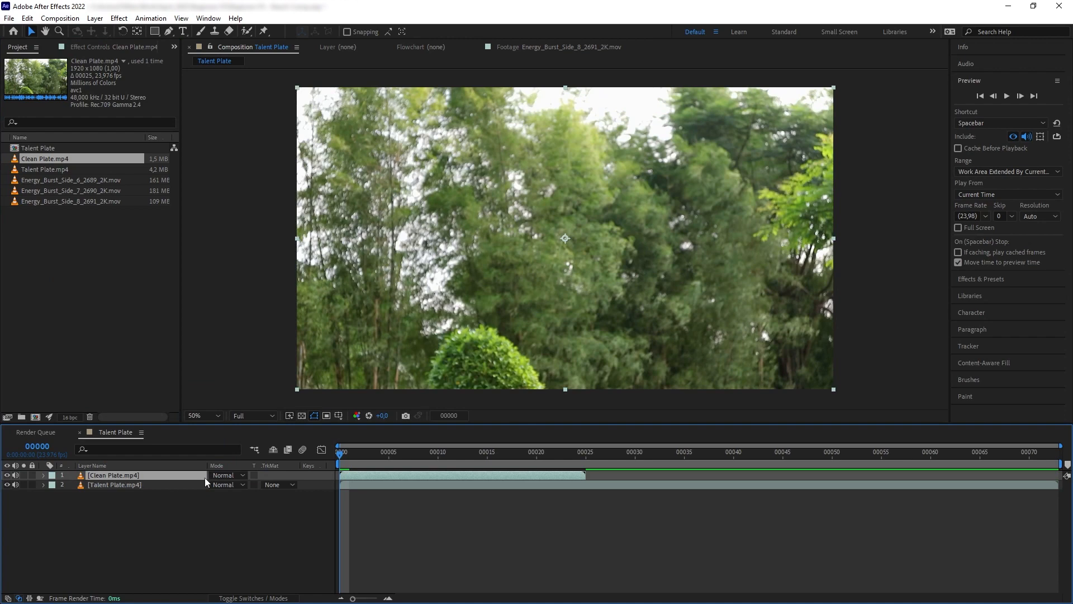
click(7, 475)
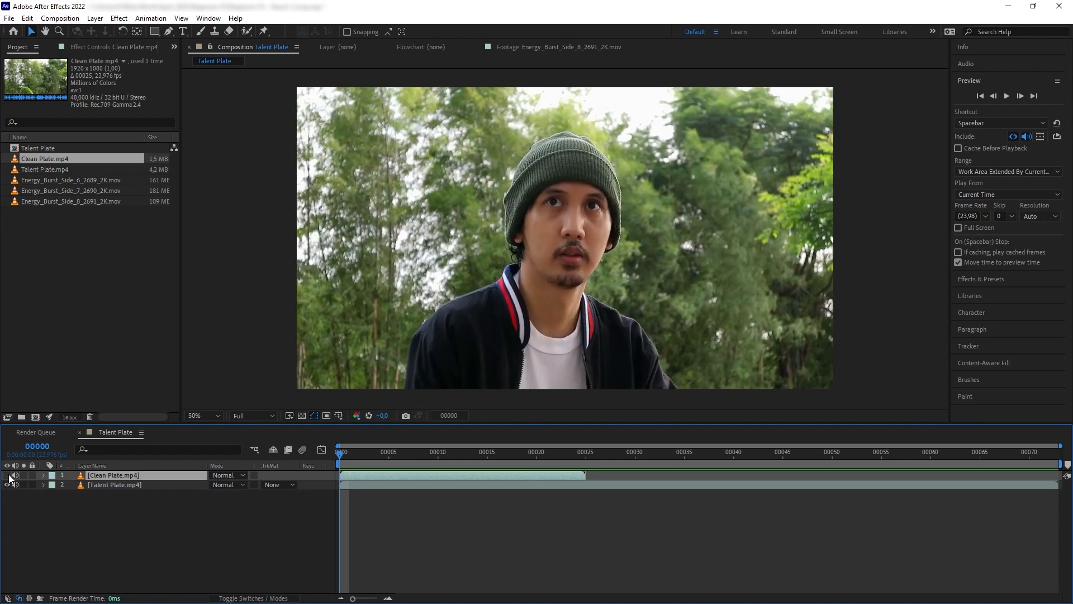
click(8, 475)
click(8, 476)
click(7, 475)
Shift the Clean Plate layer to start at frame 48, and check the cut between the plates frame by frame
drag(496, 475, 969, 470)
key(space)
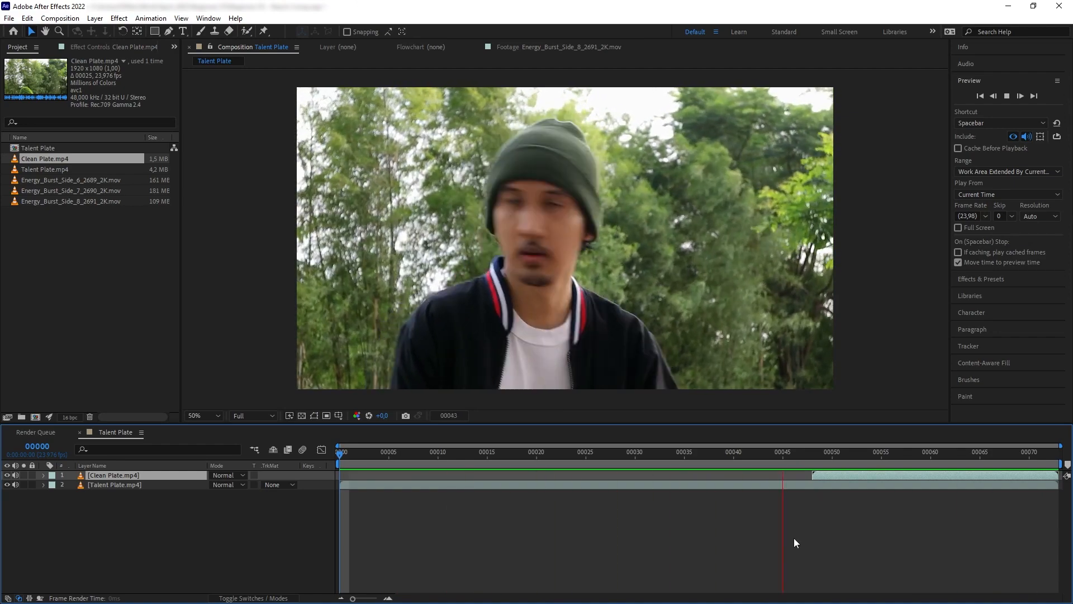
mouse_move(782, 454)
mouse_down()
mouse_move(826, 454)
mouse_move(794, 455)
mouse_up()
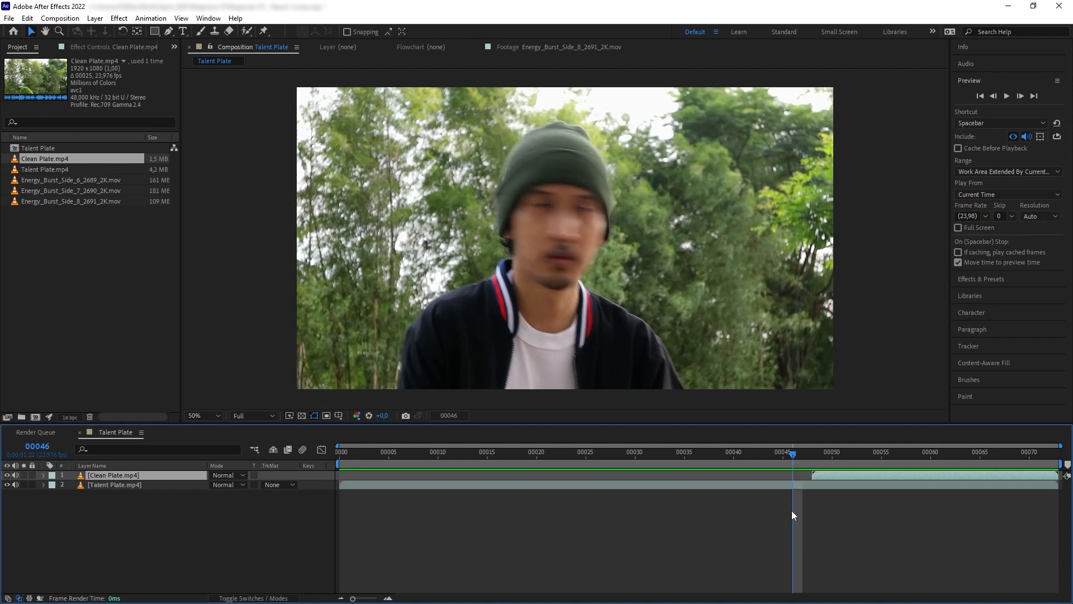
key(Page_Down)
key(Page_Down)
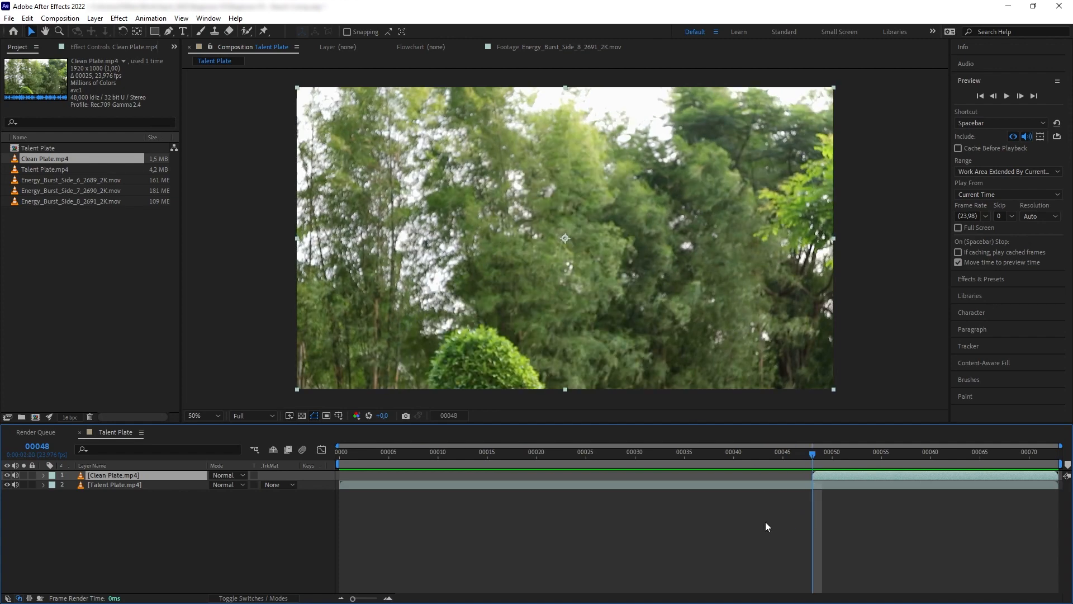
key(Page_Down)
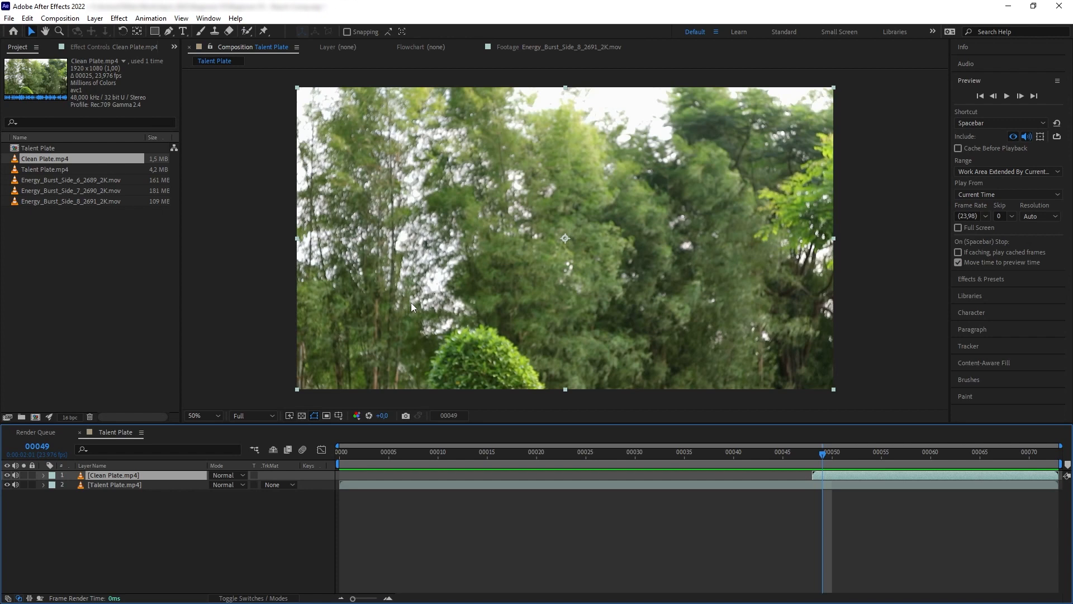
Duplicate the Talent Plate layer, move the copy above Clean Plate, and go to frame 51
click(169, 485)
click(29, 19)
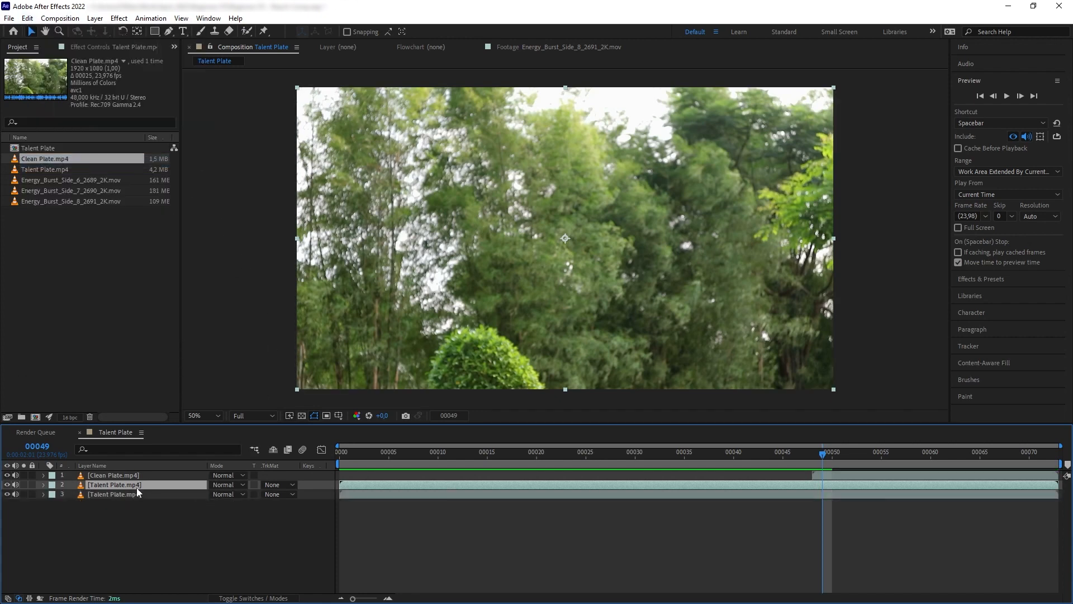
drag(137, 487, 138, 474)
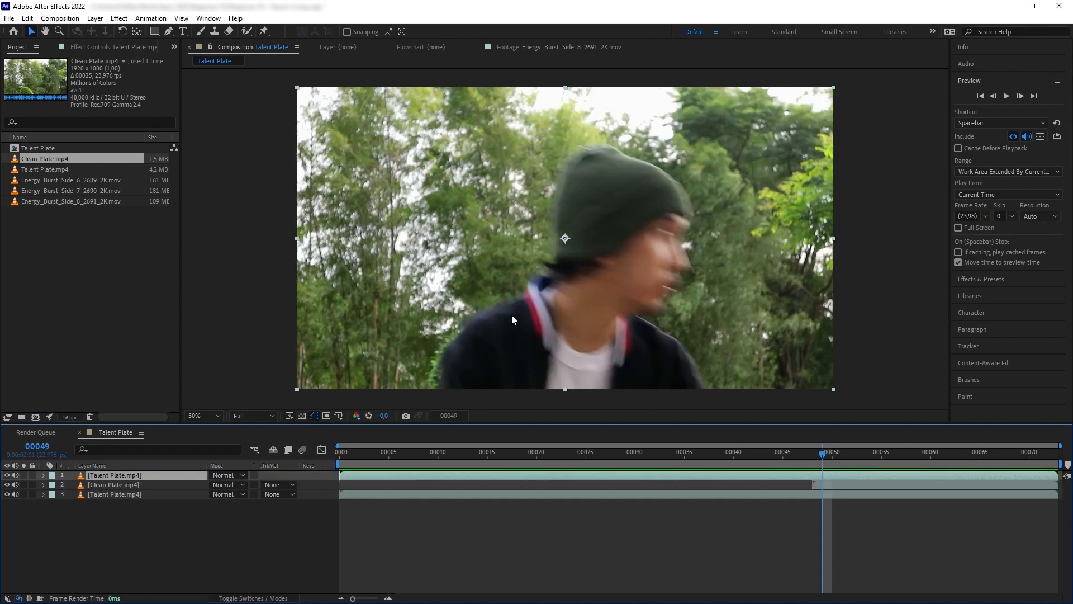
key(Page_Down)
key(Page_Down)
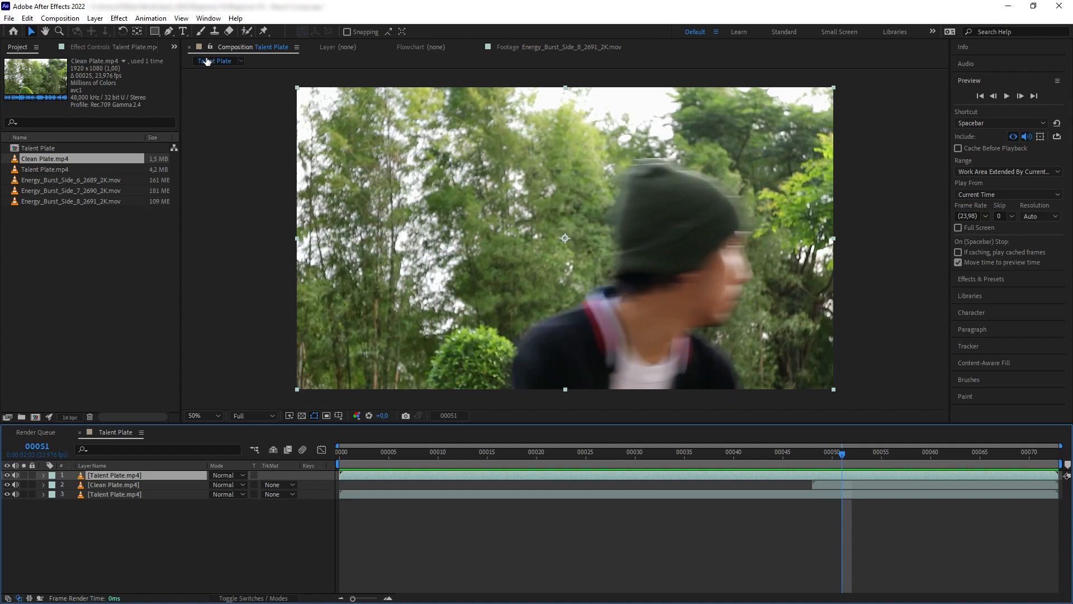
Draw a closed Pen tool mask around the talent's head and shoulders on the top Talent Plate layer
click(168, 31)
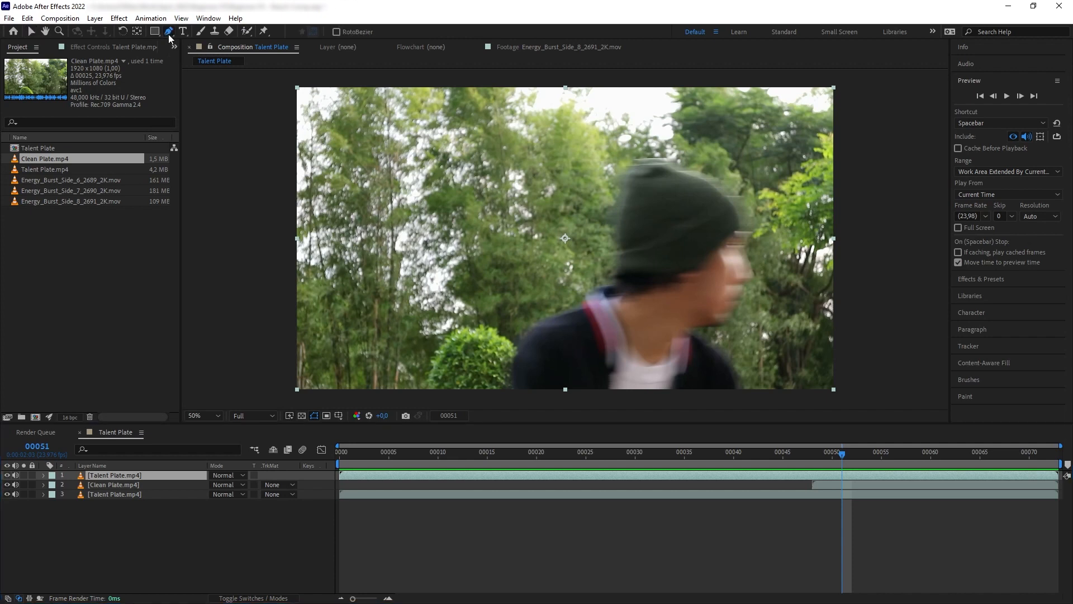
click(509, 393)
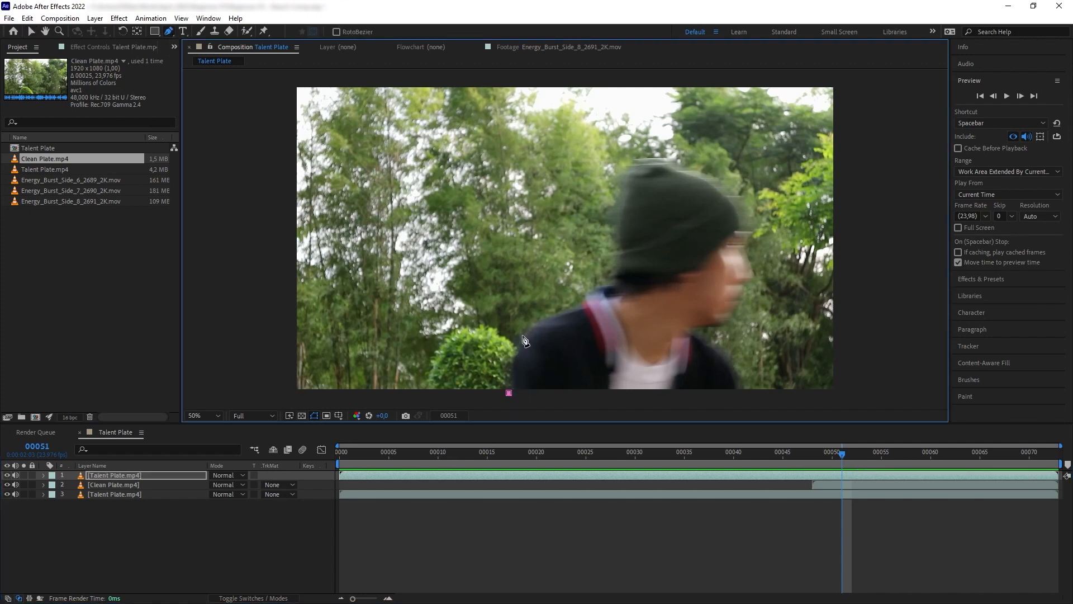
drag(523, 334, 598, 284)
click(608, 281)
drag(617, 189, 659, 157)
drag(728, 186, 743, 204)
drag(748, 242, 748, 254)
click(750, 272)
click(743, 291)
drag(723, 326, 692, 336)
click(731, 361)
drag(743, 399, 746, 411)
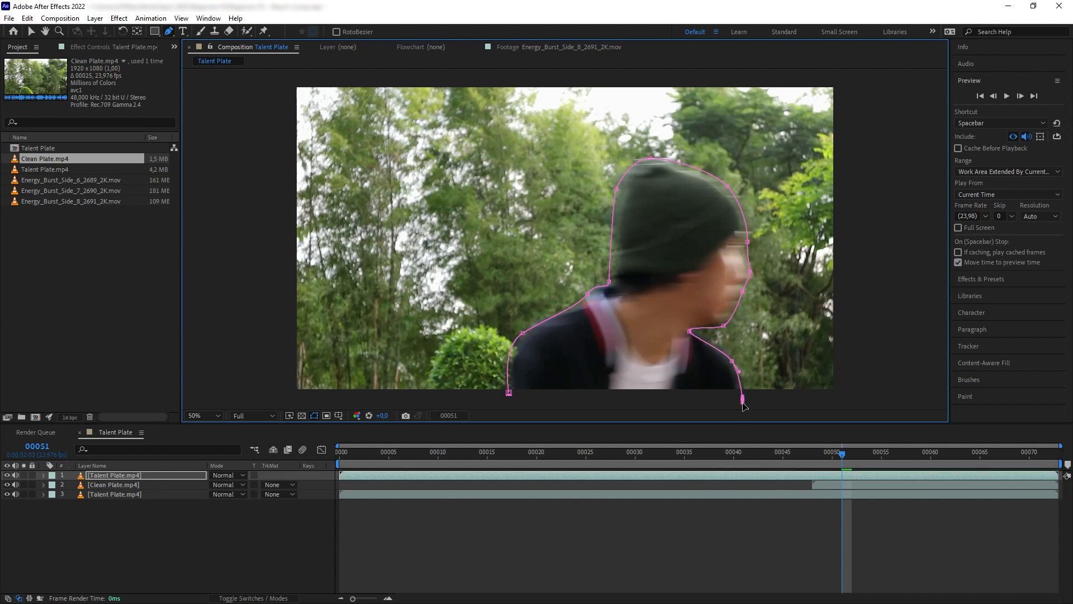
click(509, 392)
Adjust the mask point at the talent's rear shoulder and solo the layer briefly to check the cutout
drag(523, 333, 530, 333)
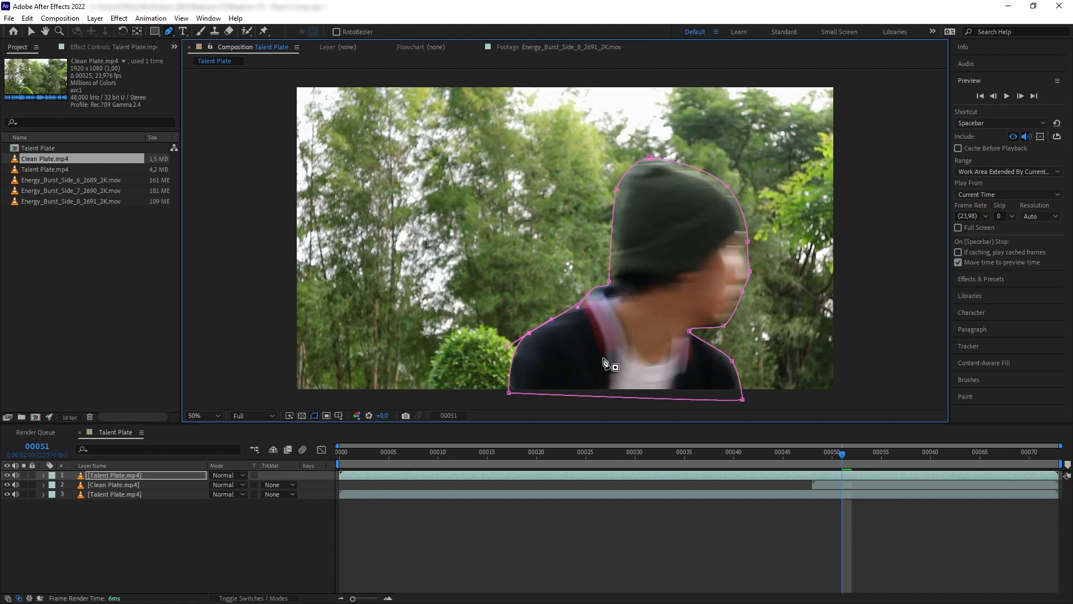
click(24, 475)
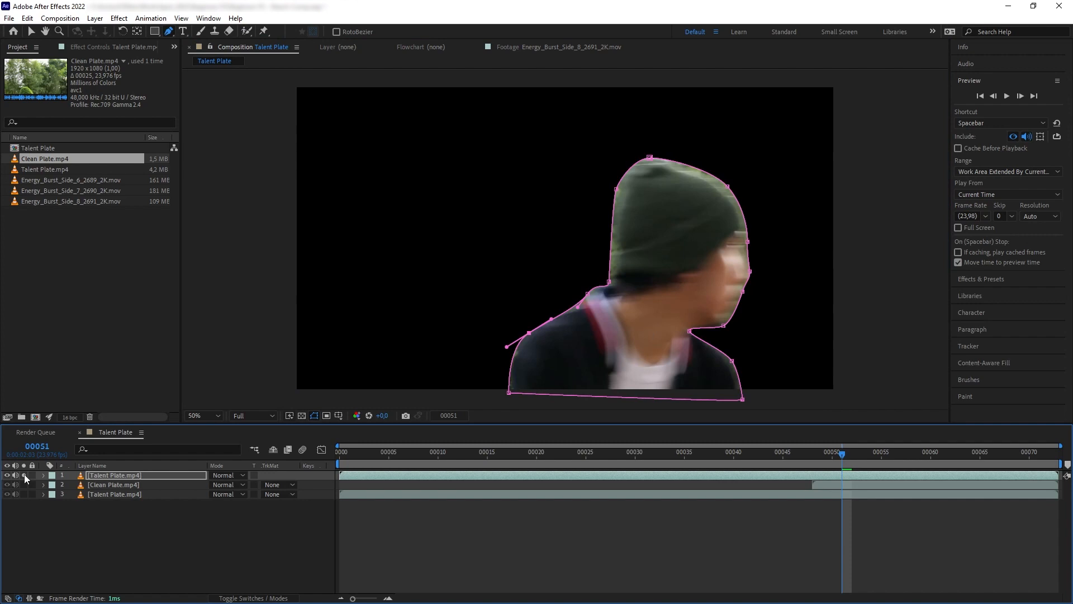
click(24, 476)
click(317, 414)
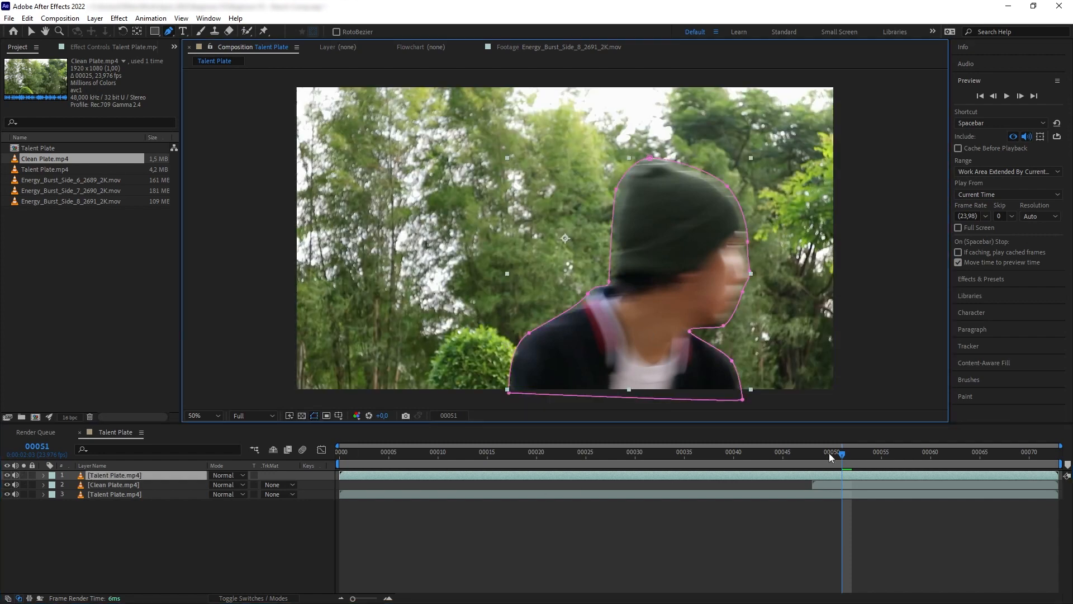
Freeze the masked Talent Plate layer at frame 51 with Freeze Frame, soloing it only while working
mouse_move(830, 456)
mouse_down()
mouse_move(759, 460)
mouse_move(882, 456)
mouse_move(789, 450)
mouse_move(871, 448)
mouse_move(794, 438)
mouse_move(837, 441)
mouse_move(824, 458)
mouse_move(842, 456)
mouse_up()
click(24, 475)
right_click(830, 475)
mouse_move(889, 221)
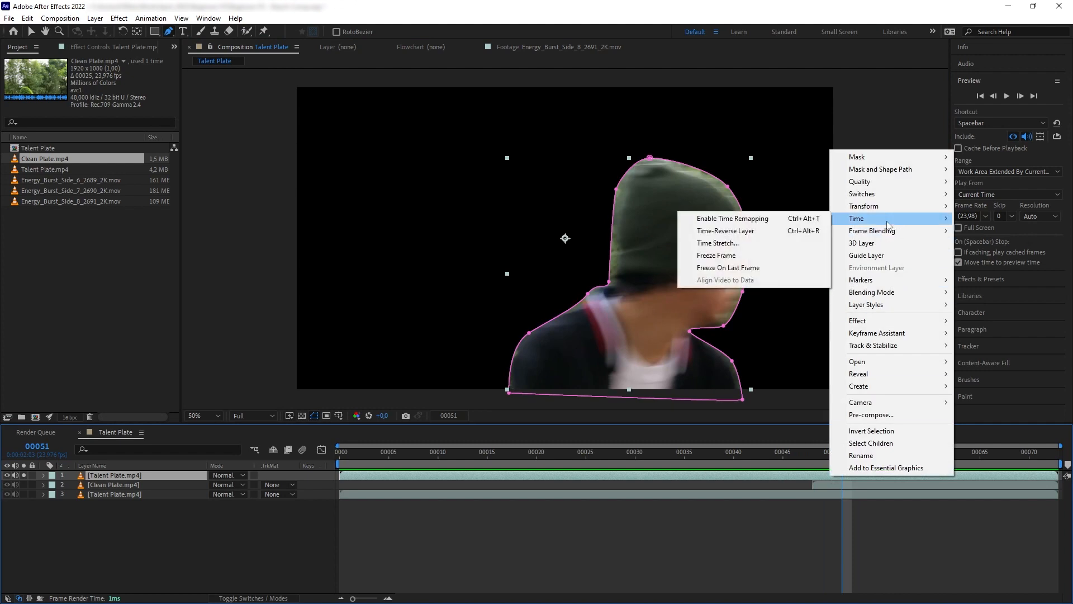
click(787, 258)
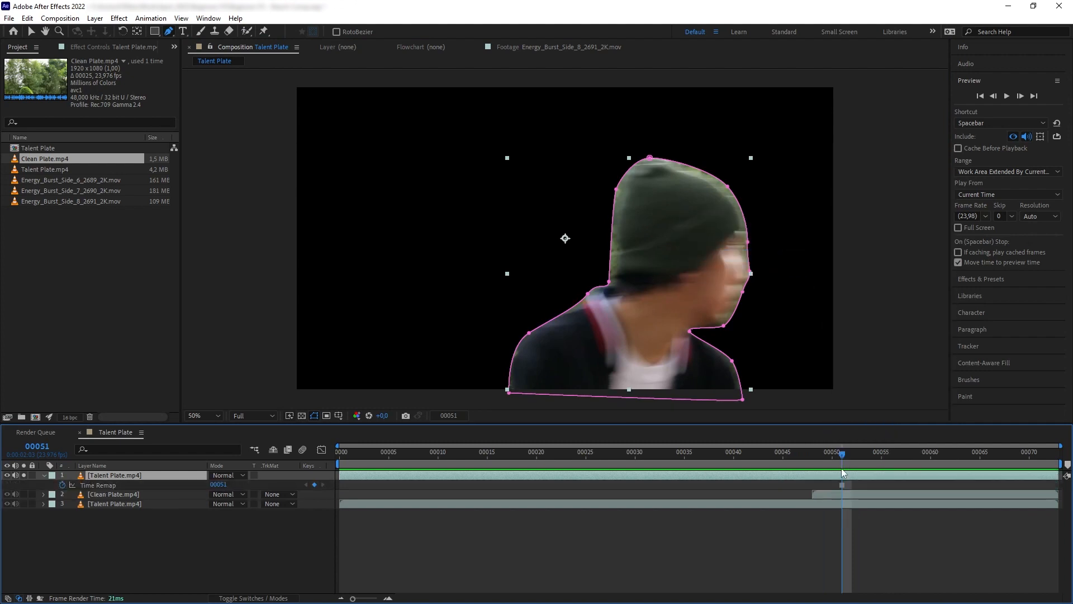
mouse_move(840, 460)
mouse_down()
mouse_move(624, 456)
mouse_move(547, 475)
mouse_move(1045, 464)
mouse_move(697, 469)
mouse_move(874, 473)
mouse_move(843, 472)
mouse_up()
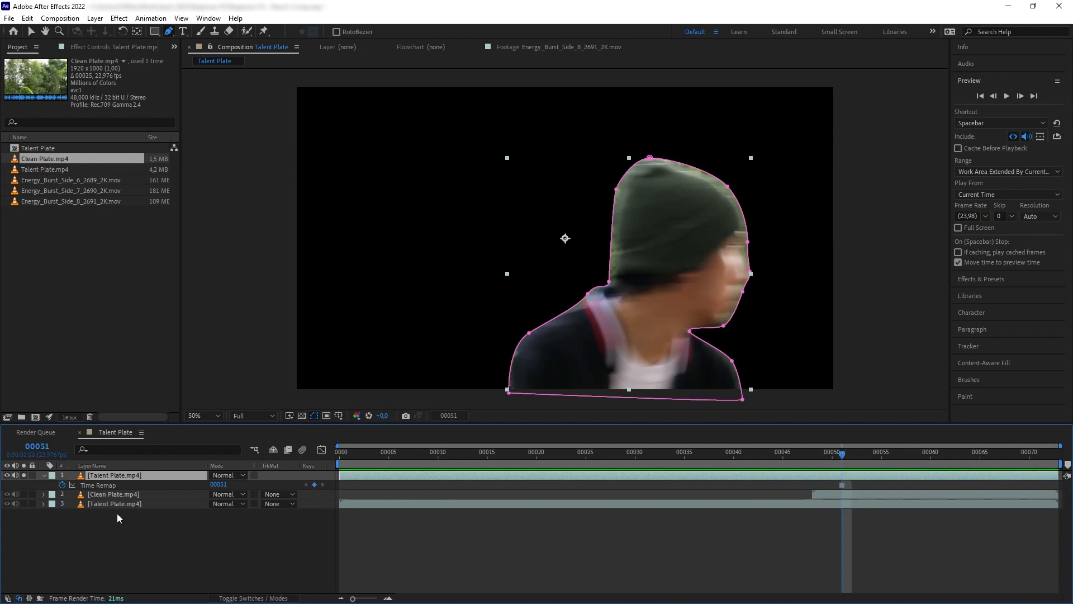
click(24, 476)
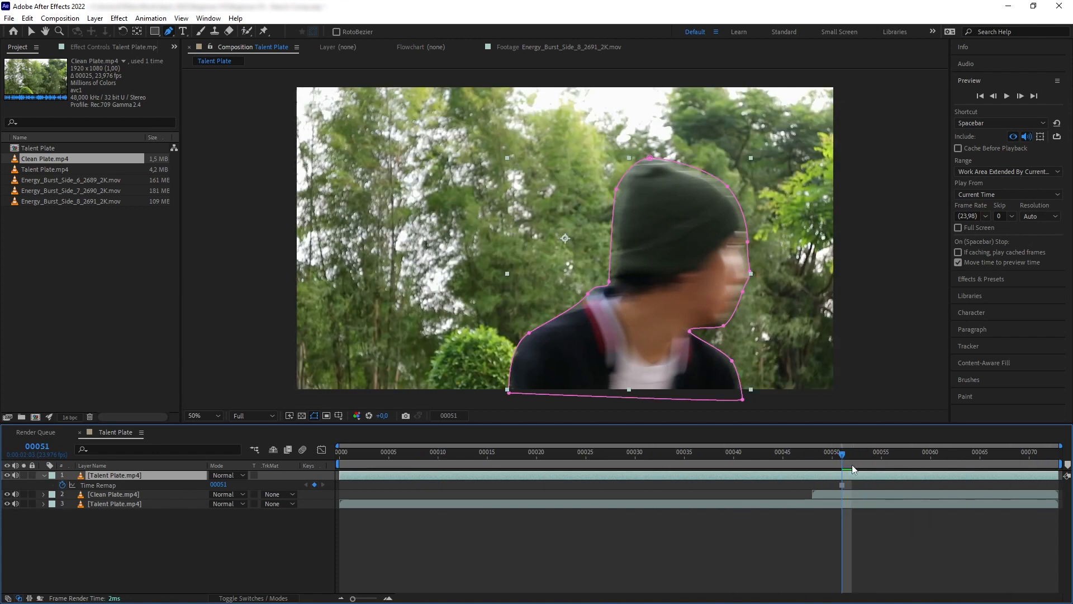
Trim the frozen Talent Plate layer's in and out points so it lasts only for frame 48
drag(845, 457, 803, 454)
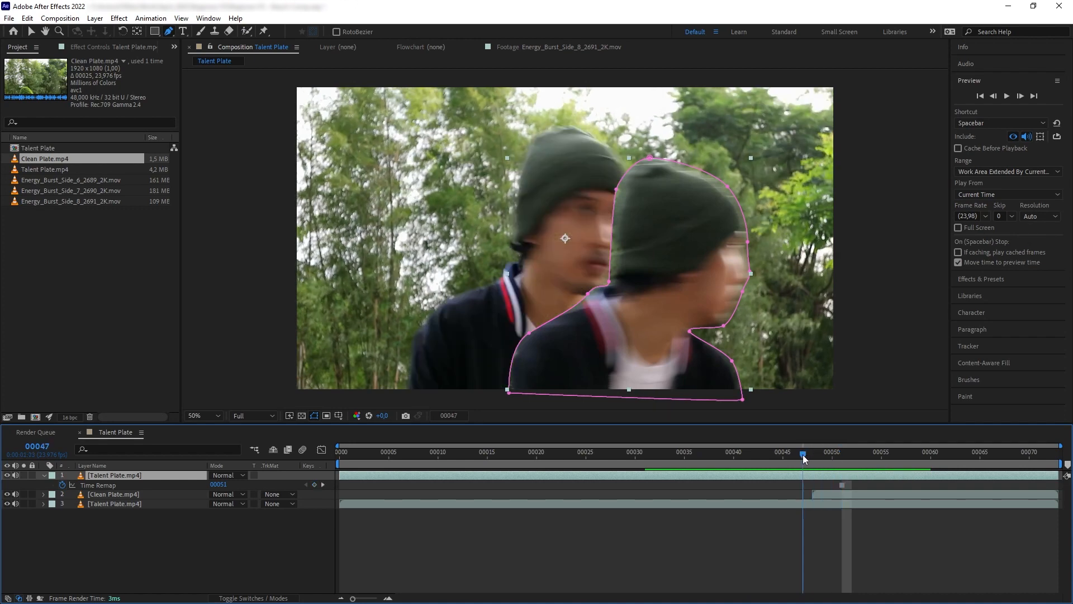
key(Page_Down)
key(Page_Up)
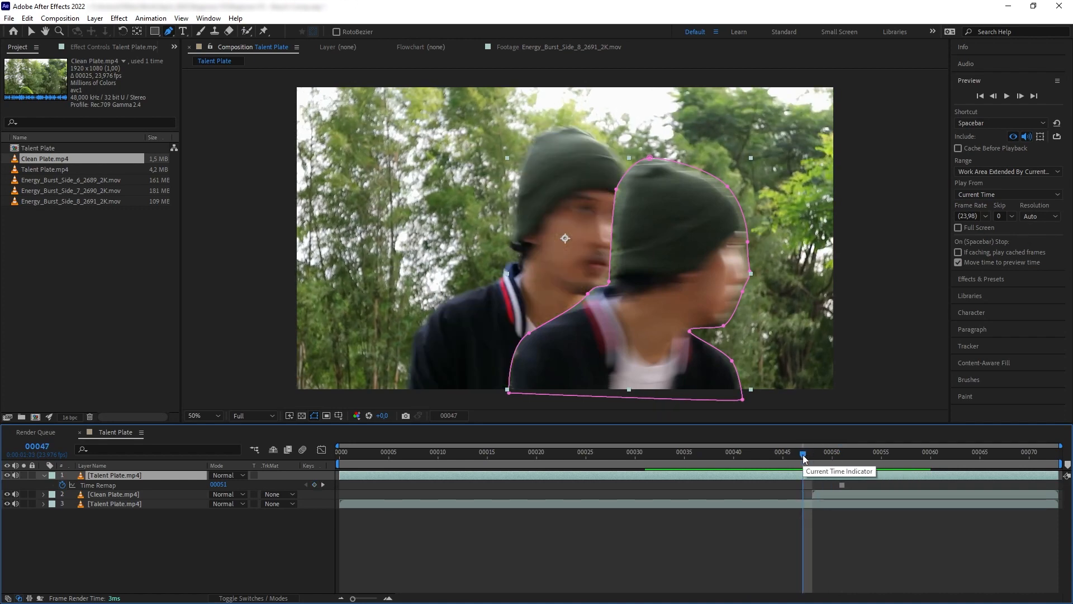
key(Page_Up)
key(Page_Down)
key(Page_Down)
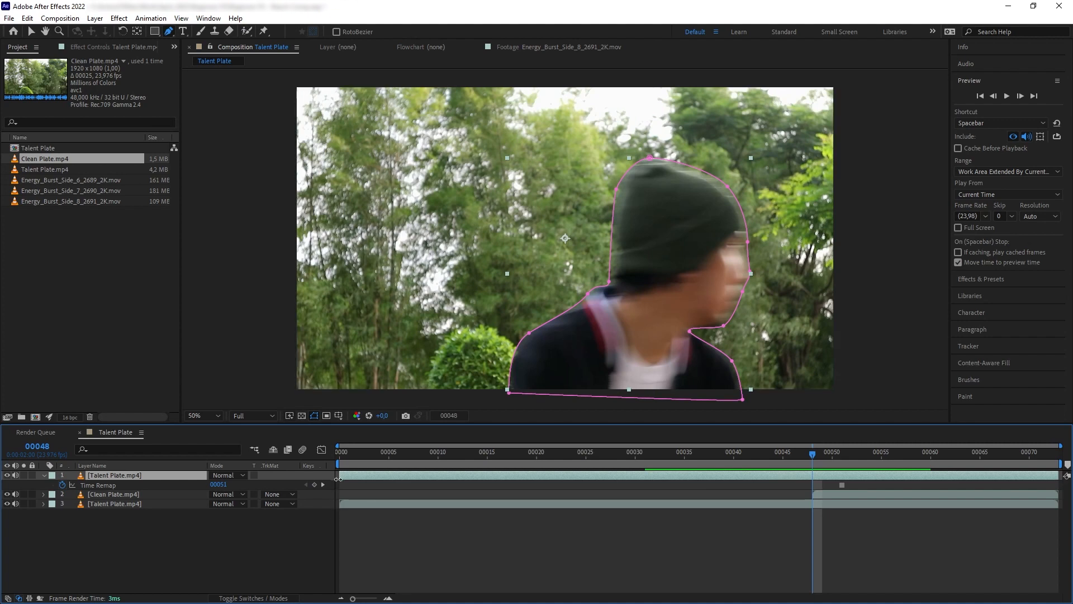
mouse_move(340, 477)
mouse_down()
mouse_move(539, 492)
mouse_move(812, 478)
mouse_move(339, 486)
mouse_up()
key(alt+bracketleft)
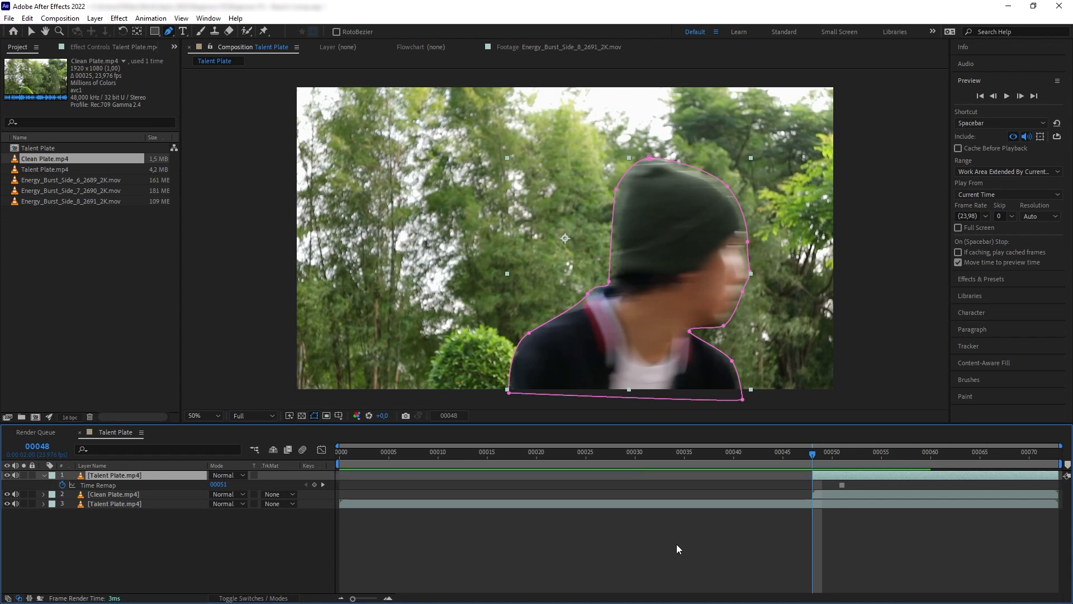
key(alt+bracketright)
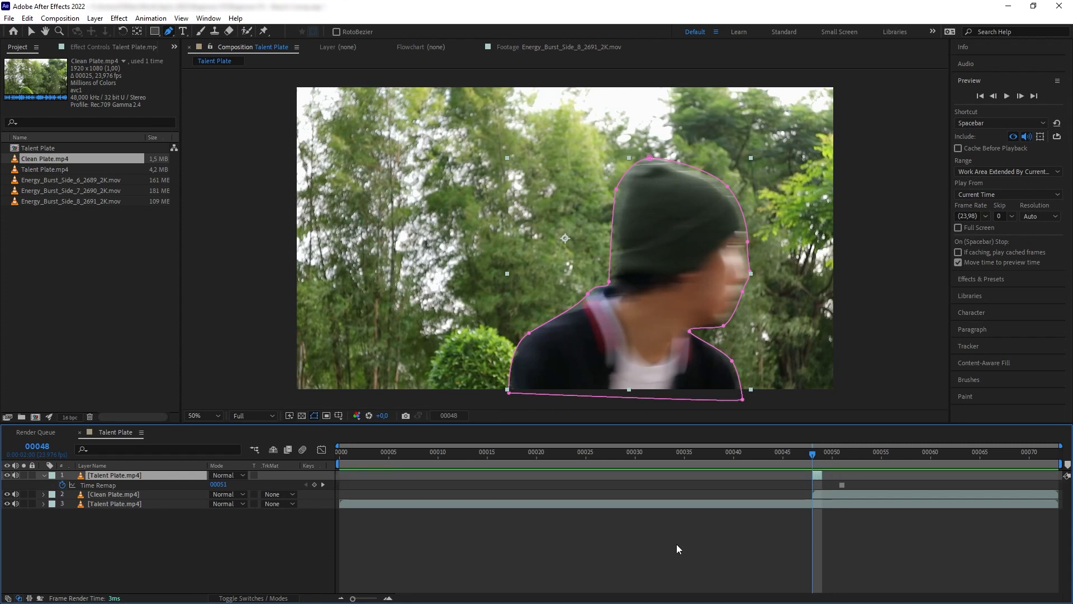
Play back the composition from near the start to check the one-frame talent cutout
click(676, 545)
drag(811, 455, 372, 472)
key(space)
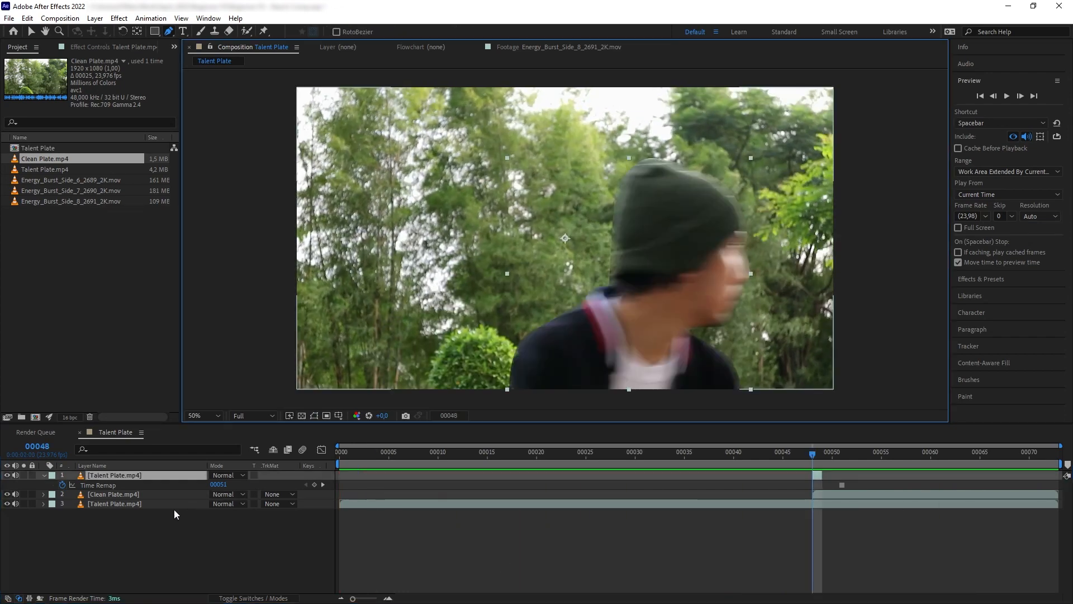
Set the Mask Feather of the top Talent Plate layer's mask to 36 pixels
click(44, 476)
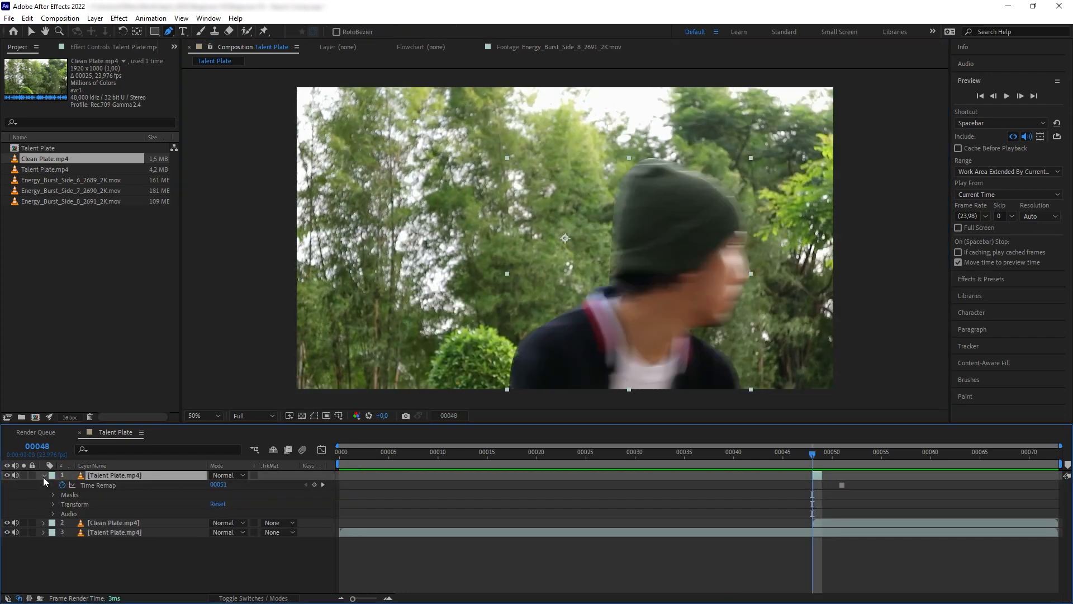
click(53, 495)
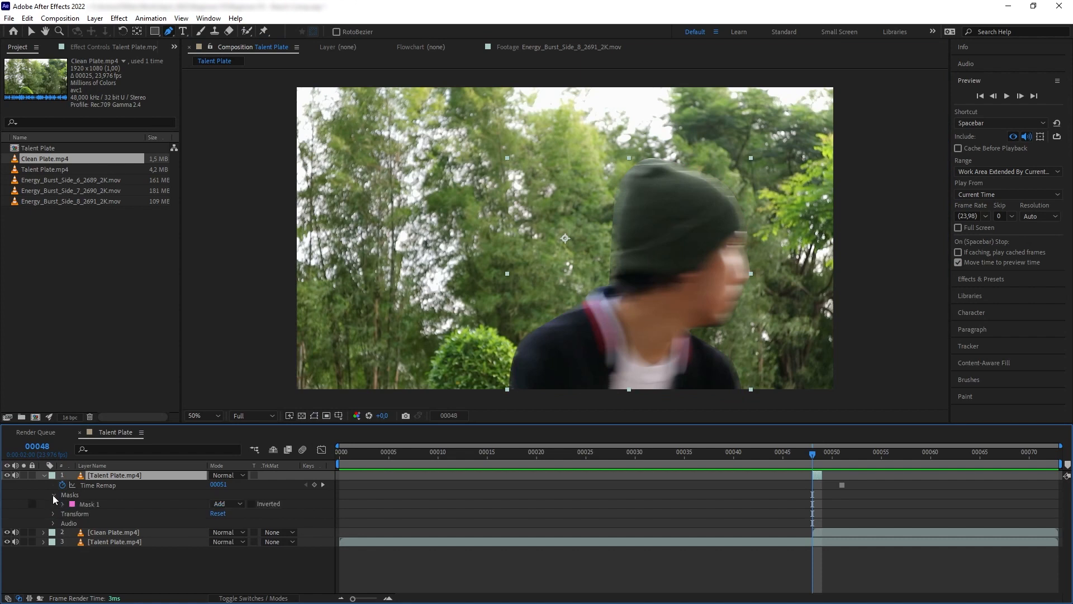
click(63, 505)
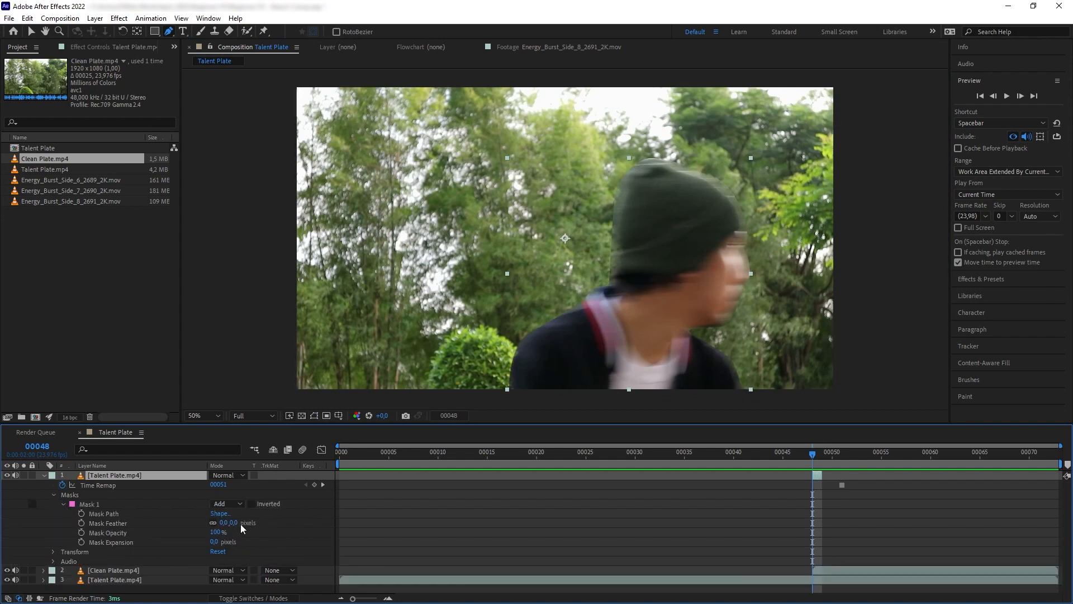
mouse_move(233, 526)
mouse_down()
mouse_move(255, 525)
mouse_move(246, 526)
mouse_up()
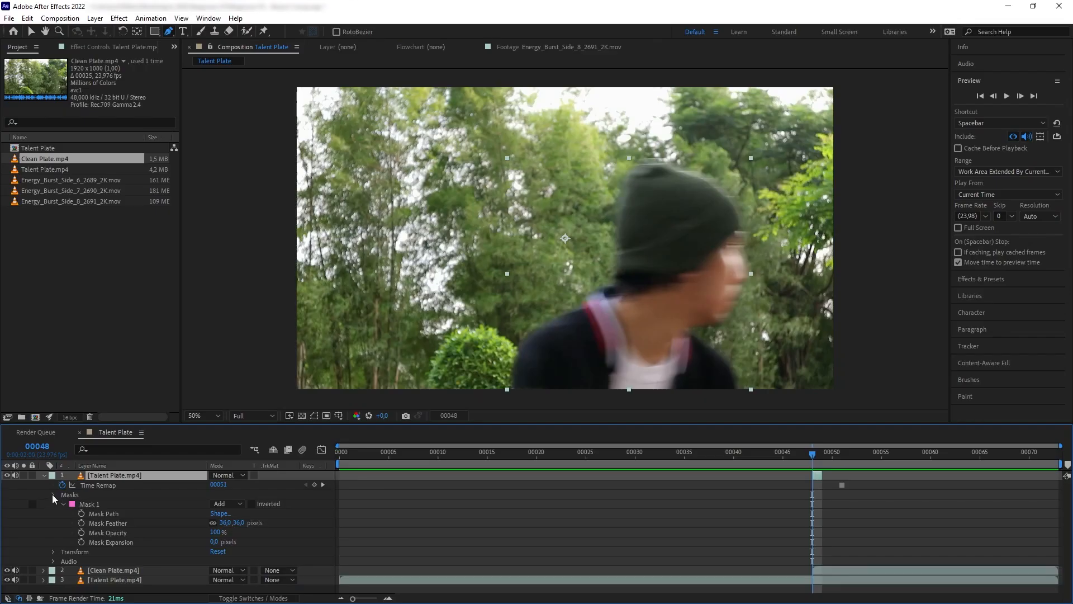
Set the top Talent Plate layer's horizontal position to 1149, then collapse and deselect the layer
click(53, 494)
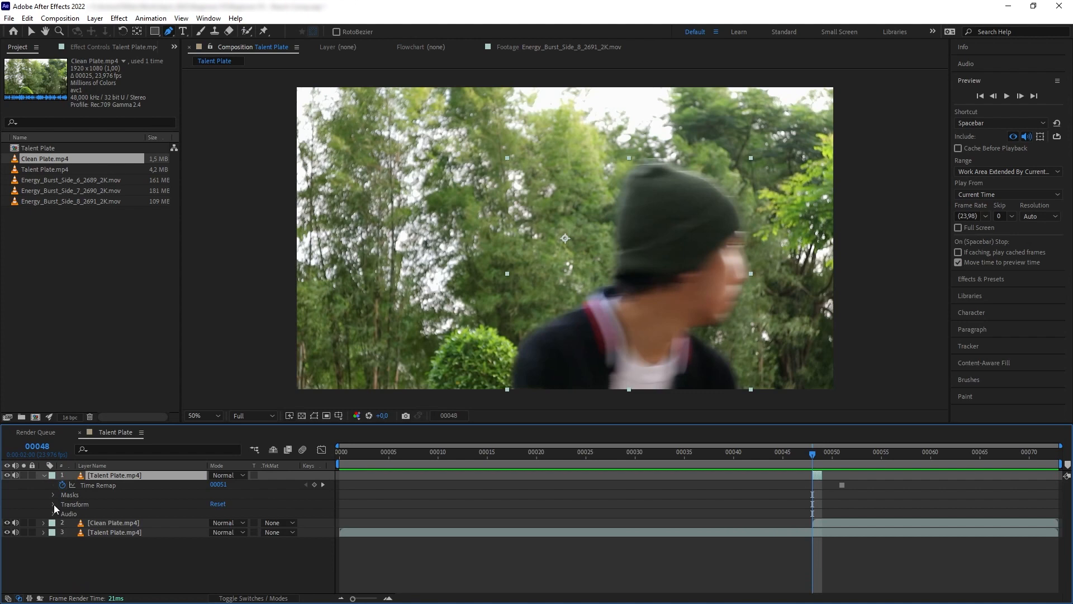
click(54, 504)
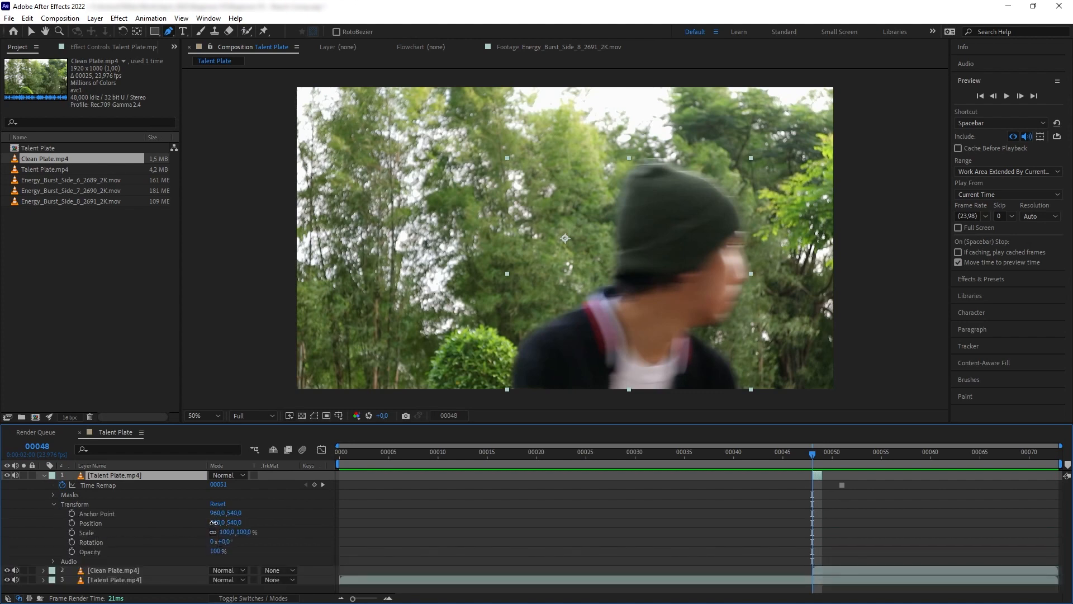
drag(213, 522, 317, 522)
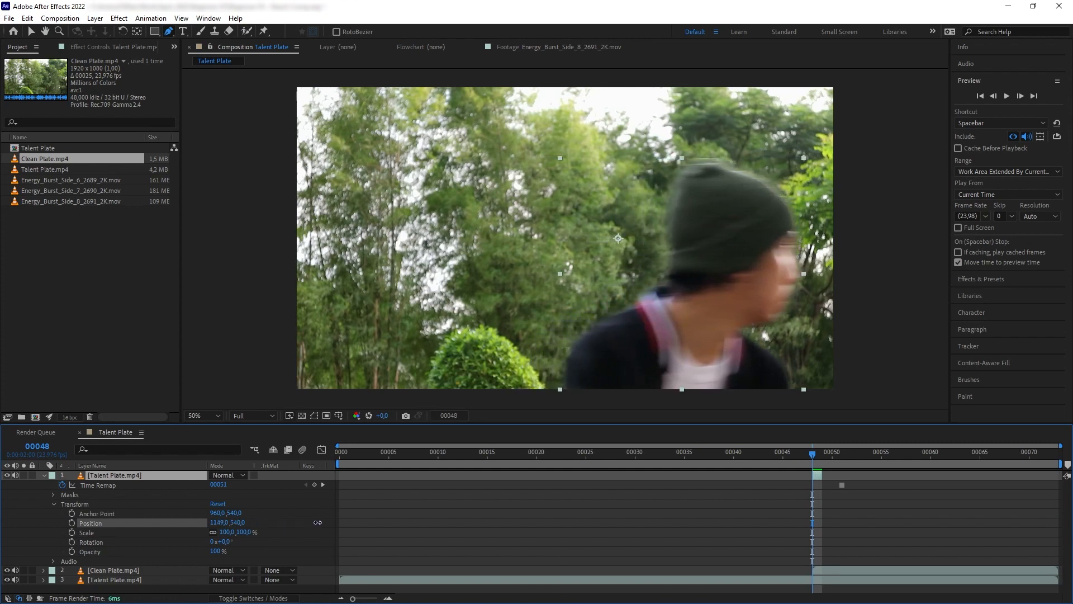
click(43, 476)
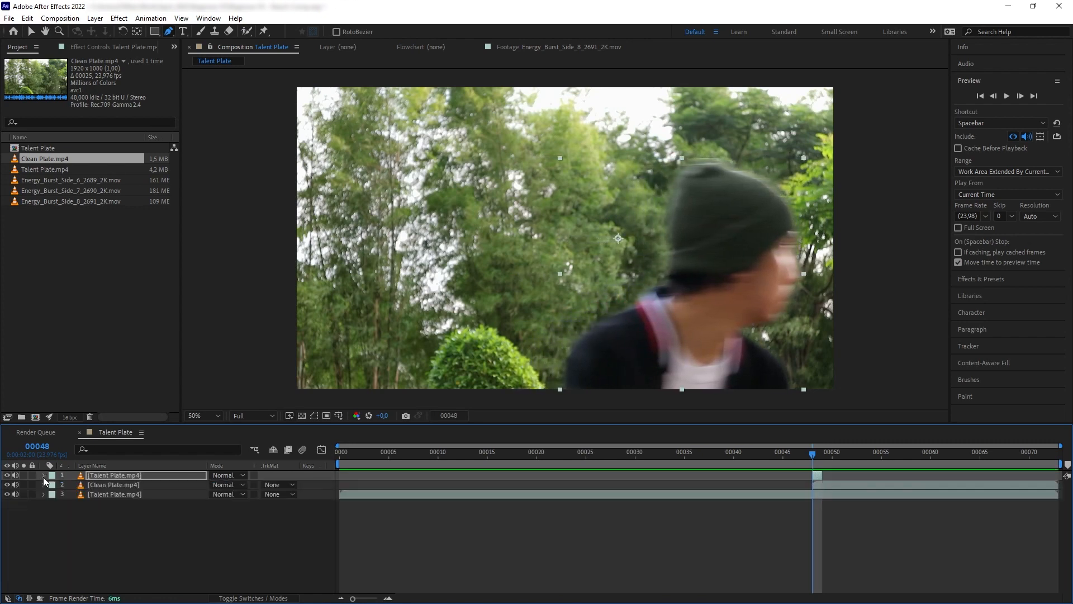
click(587, 535)
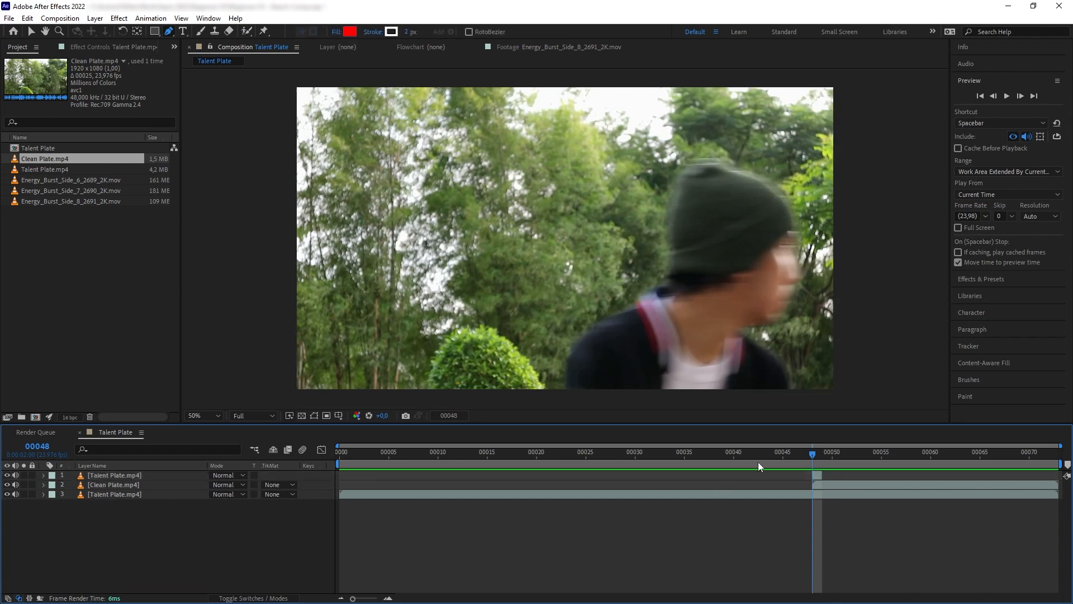
Rename the one-frame top layer to Mid Run and play back the composition from near the start
click(817, 475)
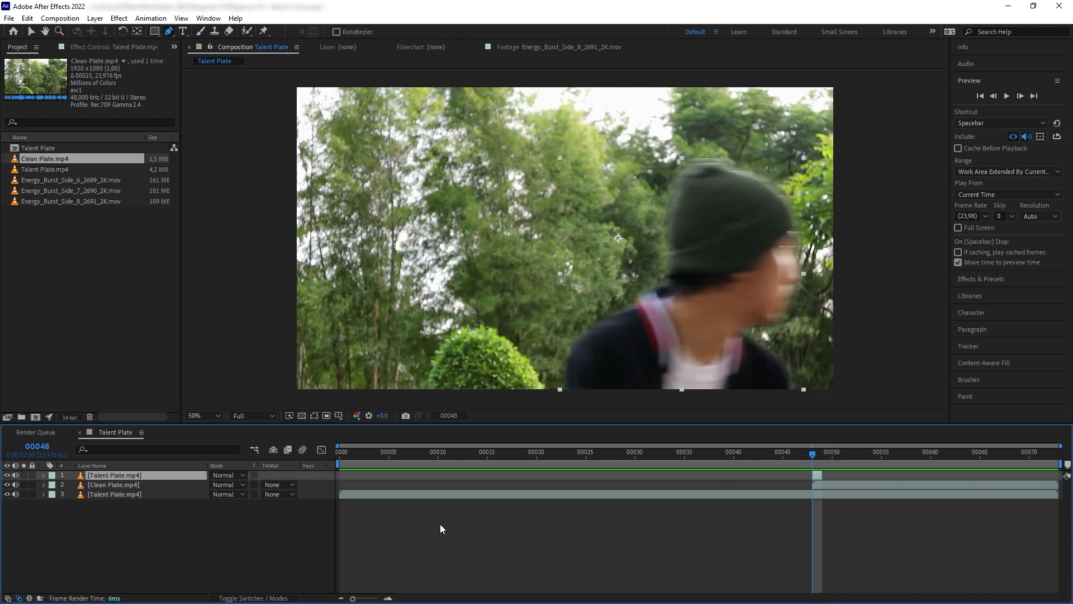
right_click(115, 479)
click(144, 456)
text(Mid Run)
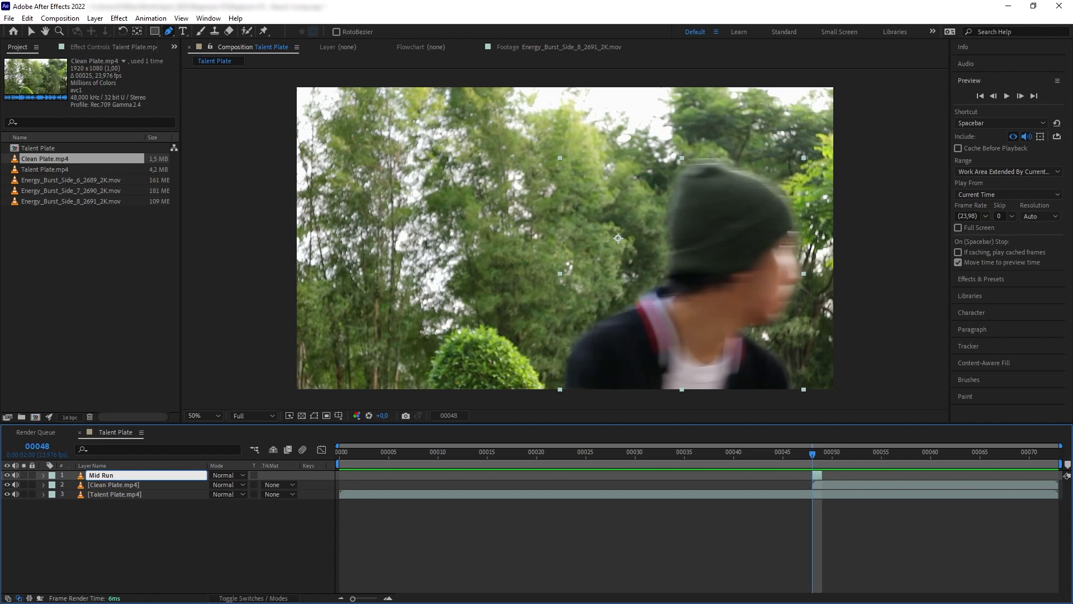
click(129, 557)
drag(807, 449, 363, 471)
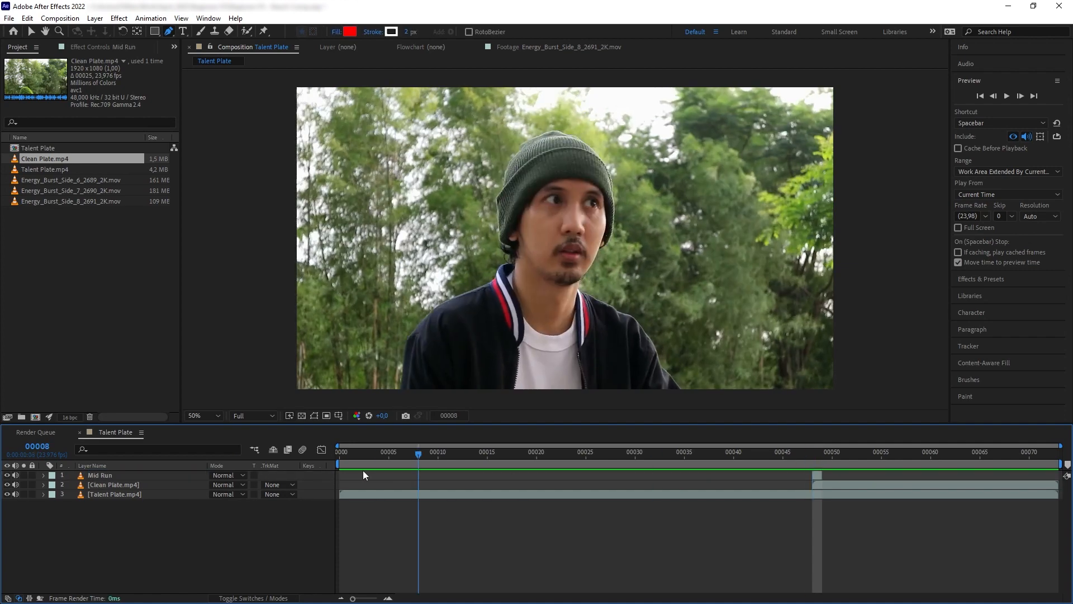
key(space)
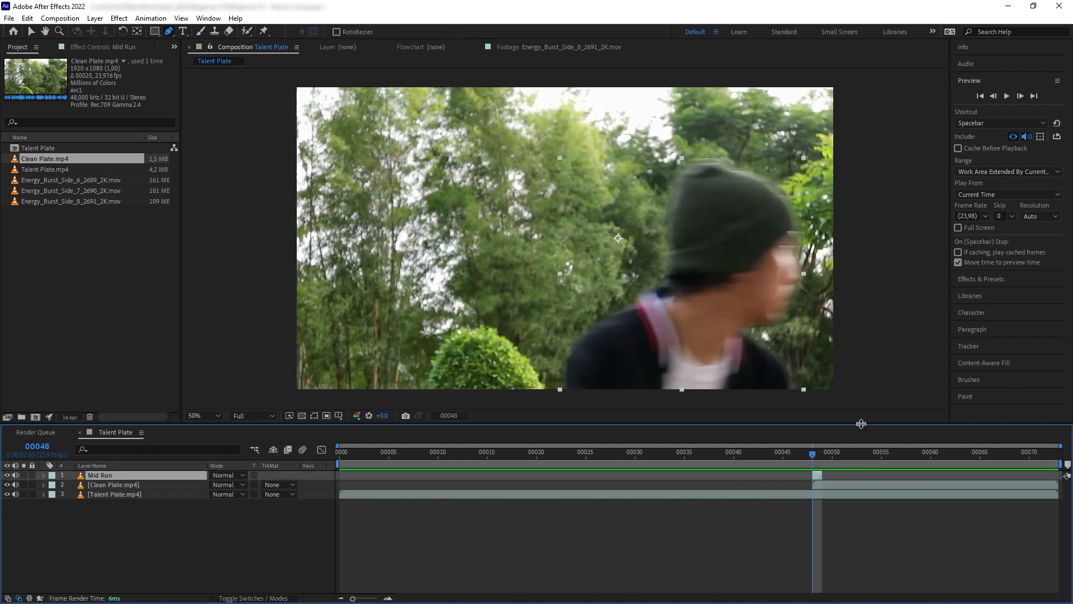
Apply a Directional Blur to the Mid Run layer with a direction of 90° and a blur length of 78.8
click(985, 281)
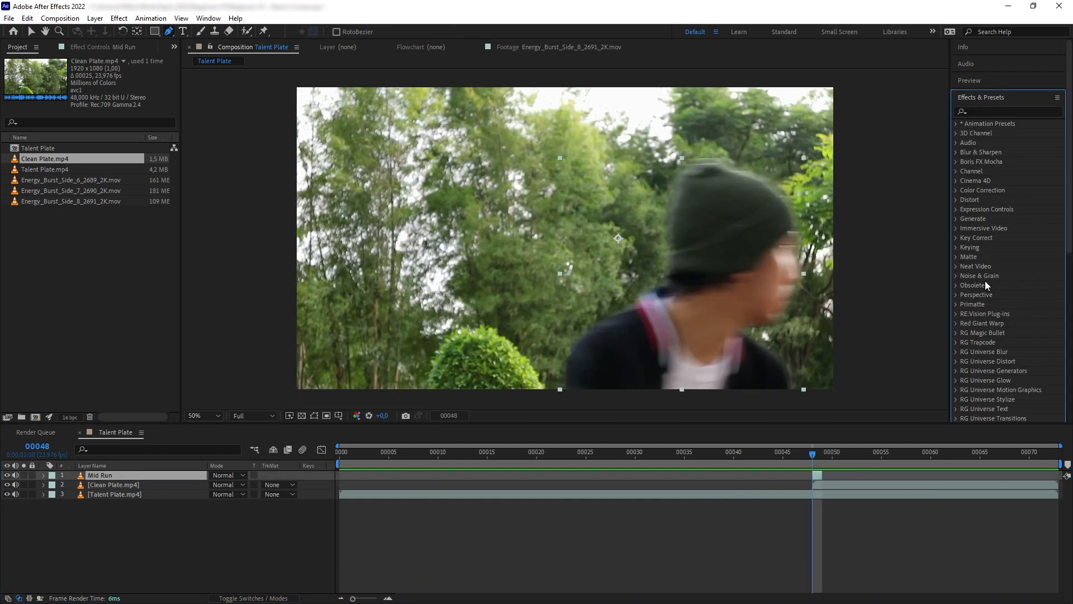
click(1011, 113)
text(direct)
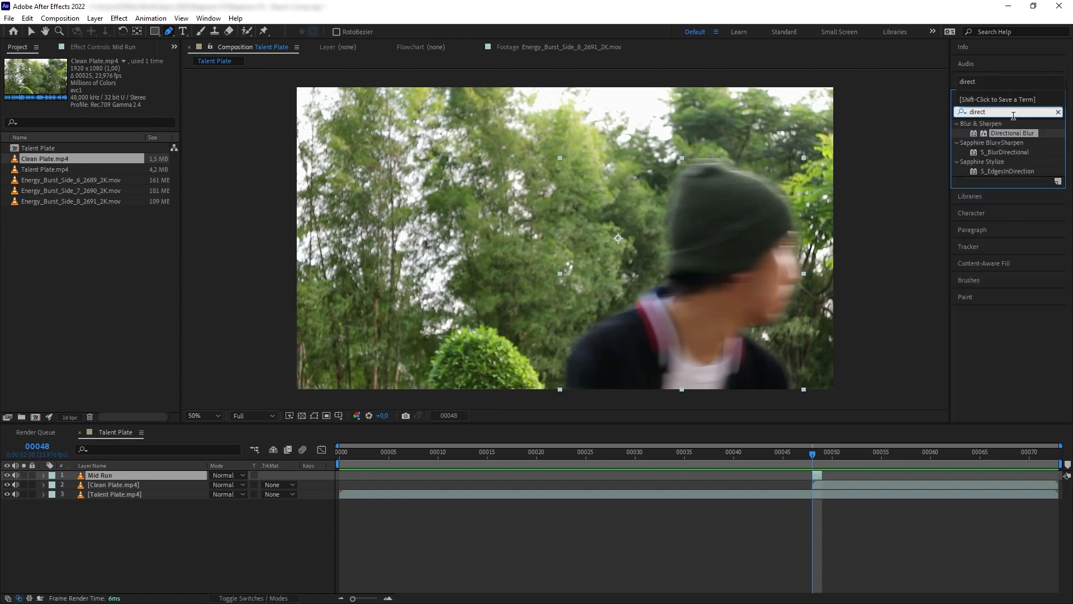
drag(1012, 133, 464, 353)
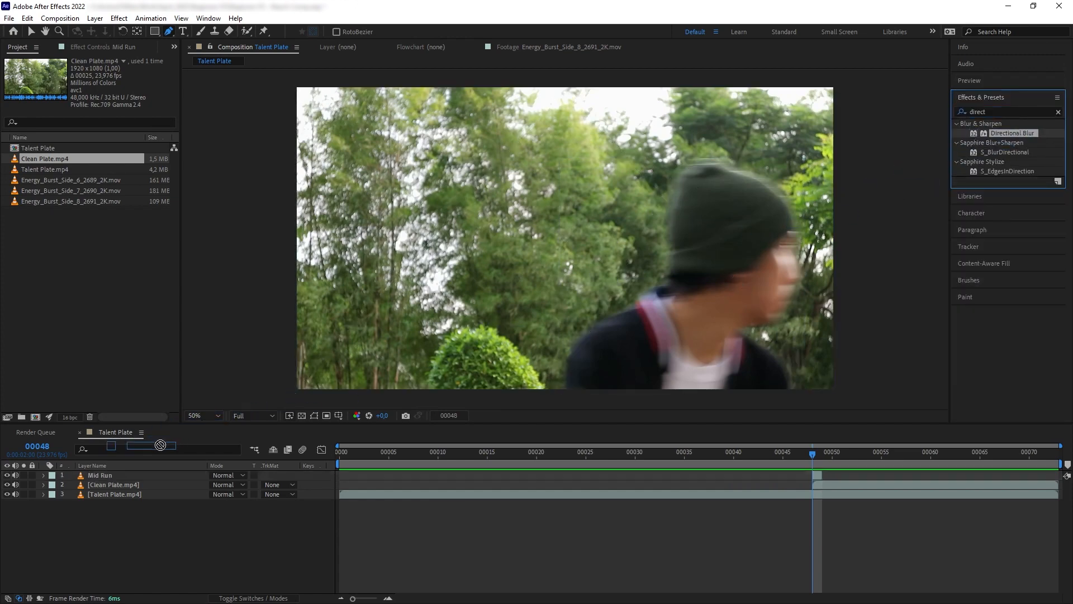
click(139, 470)
key(Return)
drag(143, 474, 143, 475)
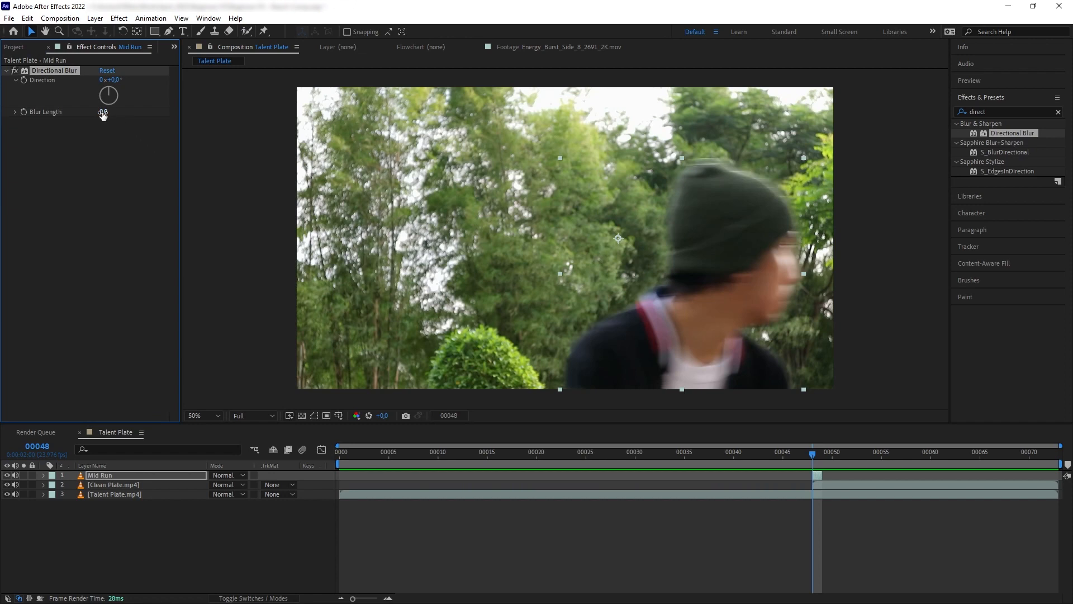
drag(103, 112, 371, 99)
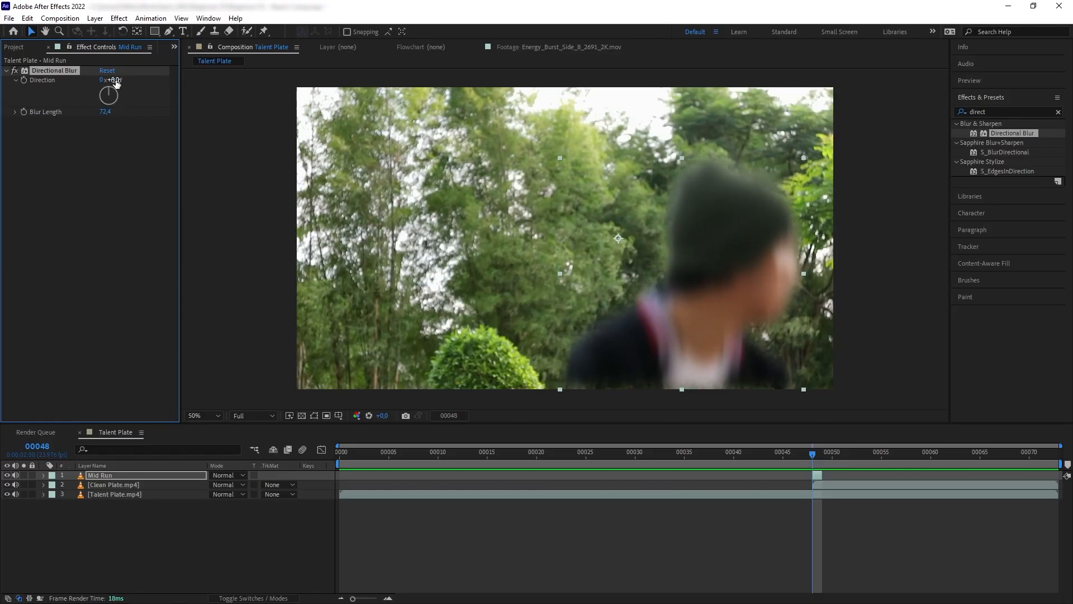
drag(117, 79, 166, 82)
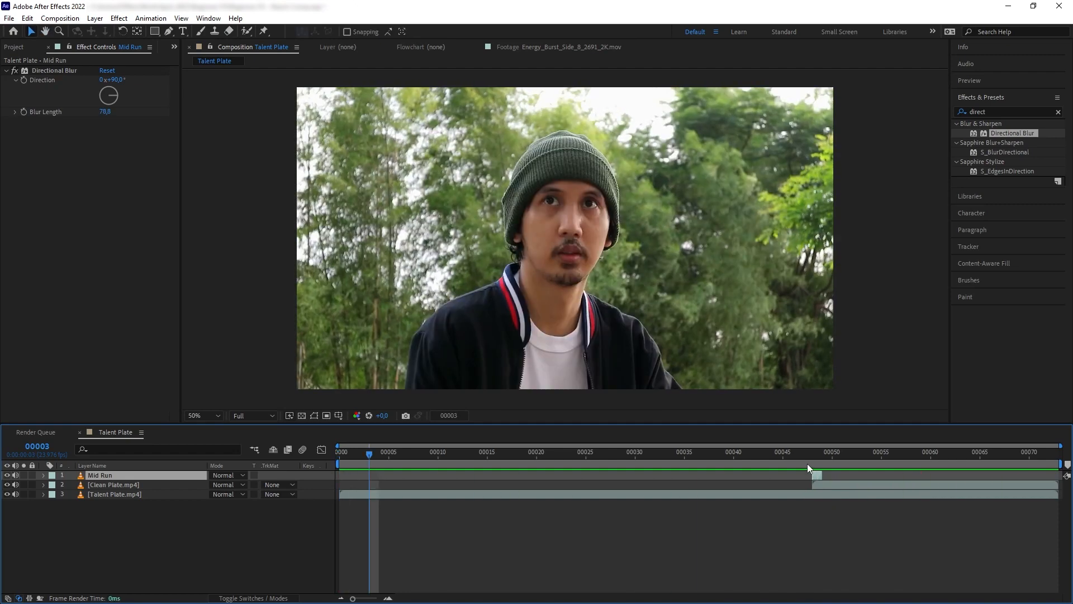
Play back the composition from the start to check the blurred Mid Run frame
click(809, 461)
drag(810, 461, 556, 456)
key(space)
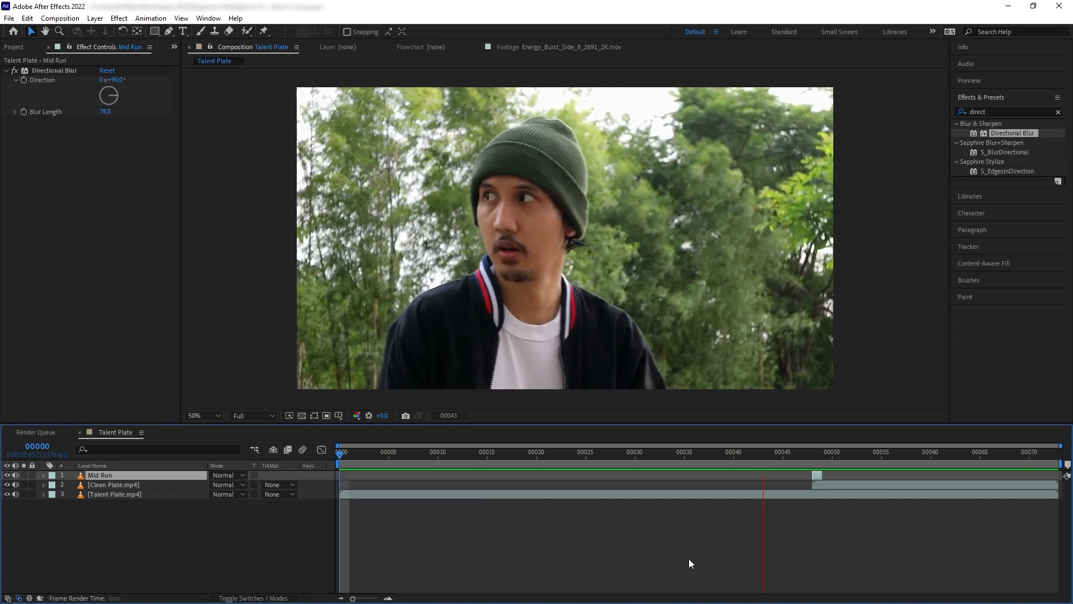
At frame 48, draw a closed Pen mask on the Clean Plate layer around the area from mid-frame to beyond its right edge
click(810, 458)
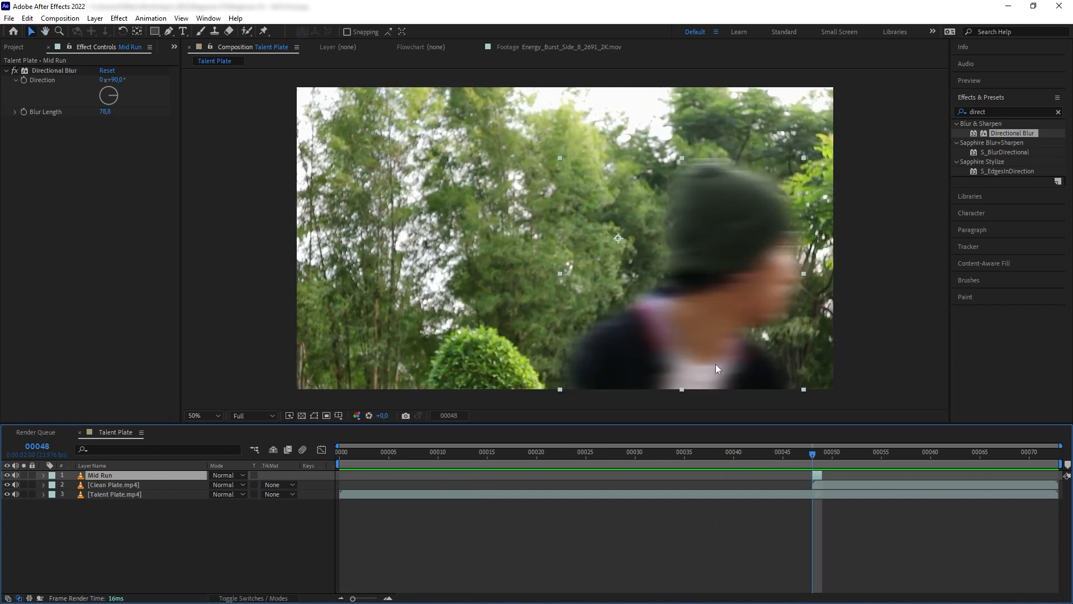
click(112, 493)
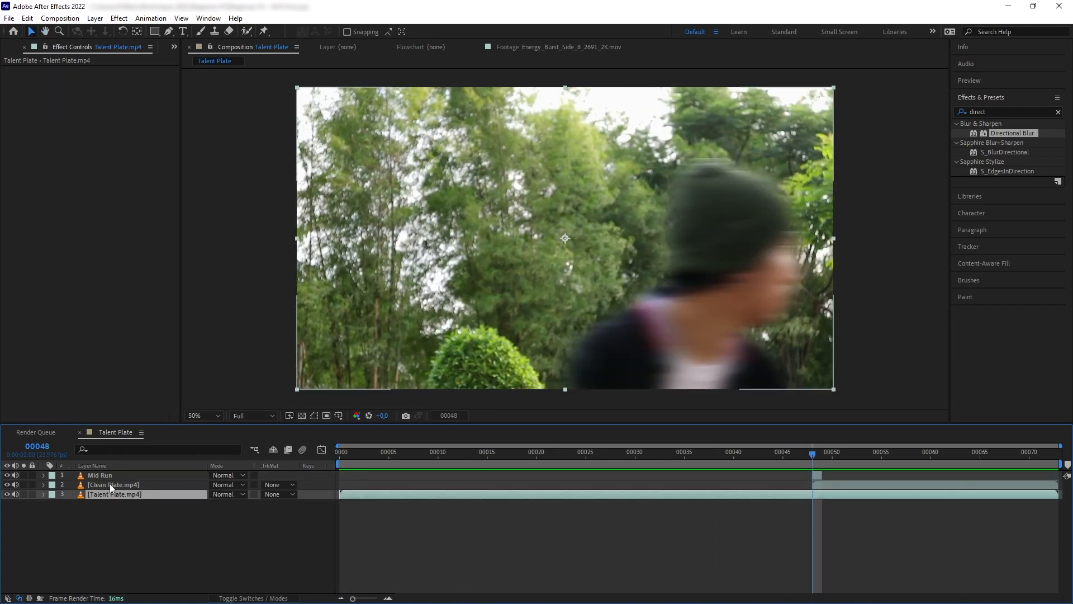
click(110, 484)
click(168, 32)
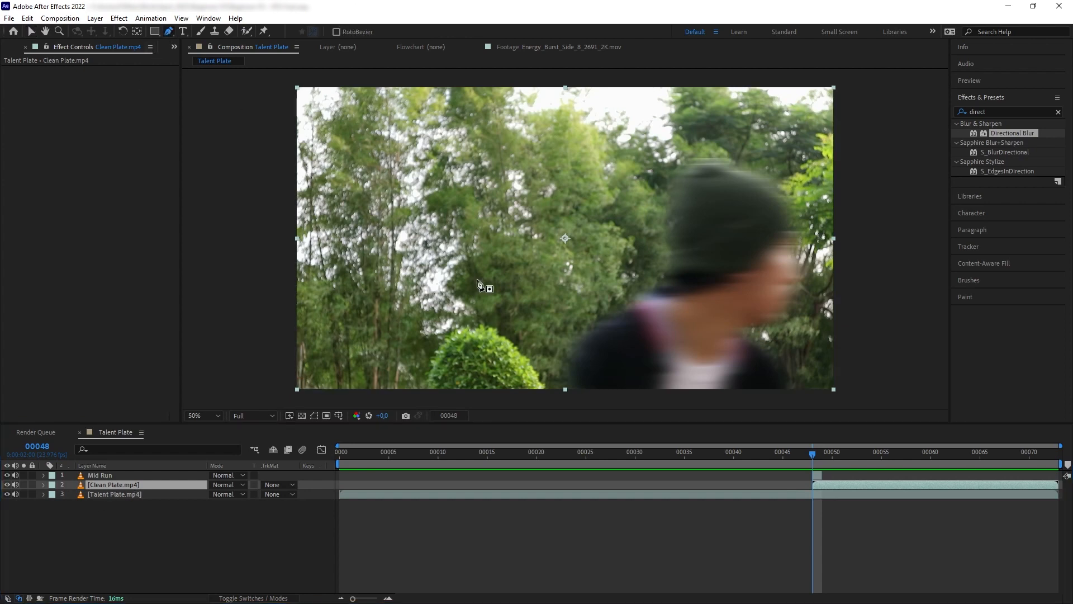
click(510, 402)
drag(540, 241, 550, 213)
mouse_move(566, 180)
mouse_down()
mouse_move(585, 164)
mouse_move(547, 136)
mouse_up()
click(865, 155)
click(881, 393)
click(510, 401)
Reposition the left-side and lower-left vertices of the Clean Plate mask, extending its lower edge below the frame
key(v)
drag(537, 241, 525, 232)
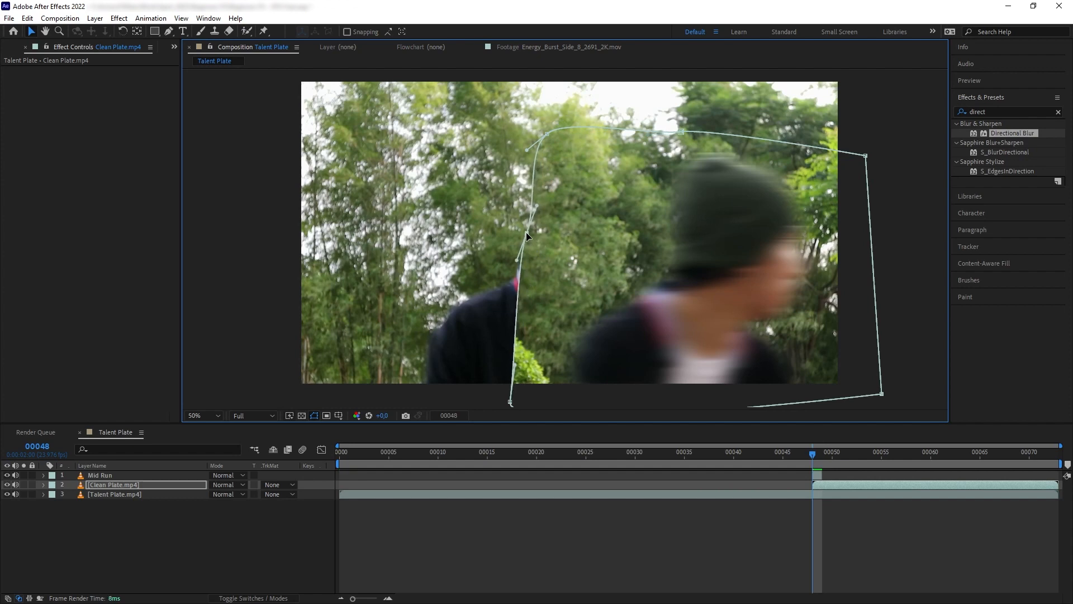
drag(510, 400, 528, 351)
mouse_move(528, 353)
mouse_down()
mouse_move(563, 348)
mouse_move(522, 363)
mouse_up()
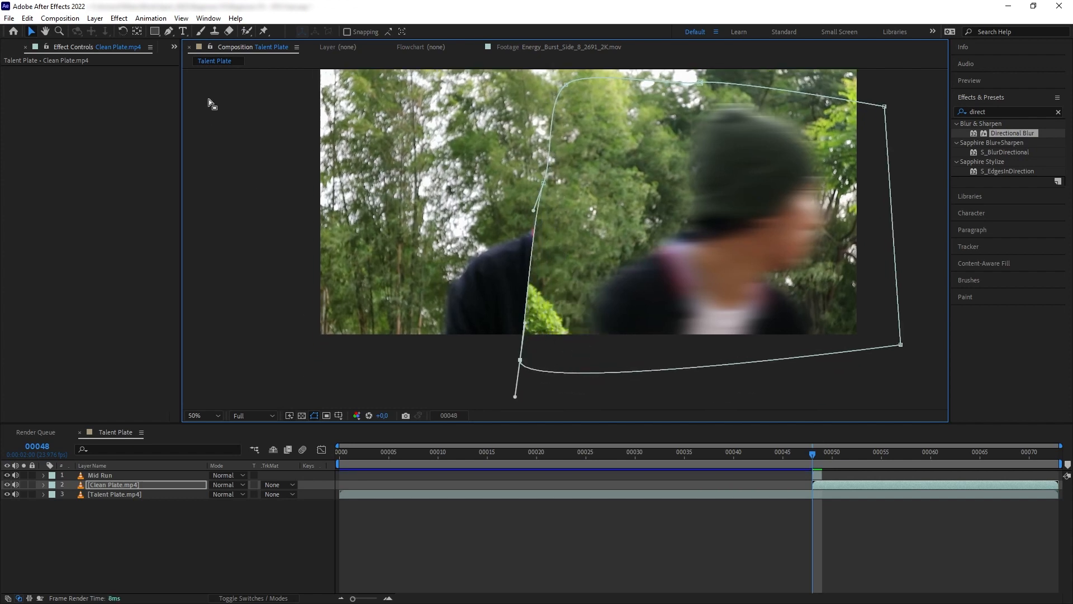
Add vertices to the Clean Plate mask's left edge and pull it outward around the bush to cover the remaining jacket
drag(169, 31, 212, 46)
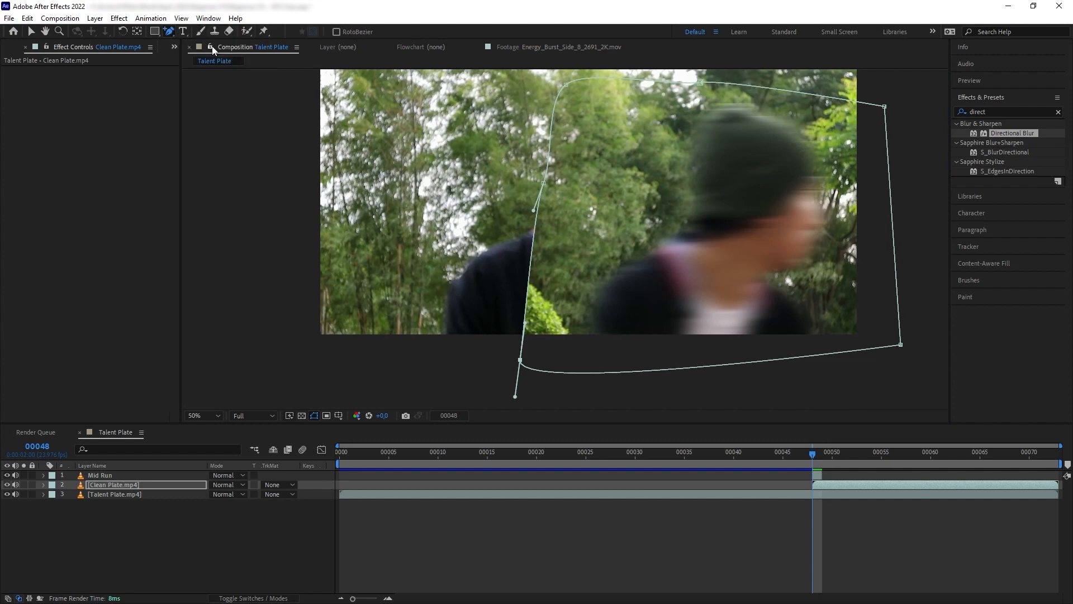
click(526, 287)
drag(526, 287, 452, 273)
drag(481, 317, 434, 356)
drag(499, 217, 530, 219)
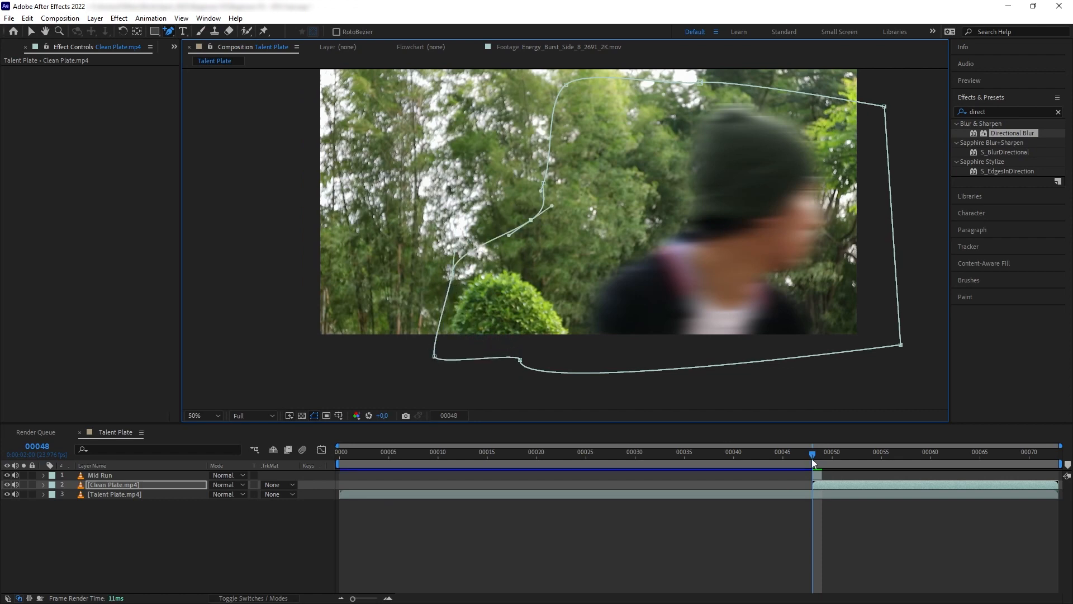
Inspect the mask seam at frame 71 and increase the Clean Plate layer's Mask Feather to soften it
drag(814, 457, 789, 449)
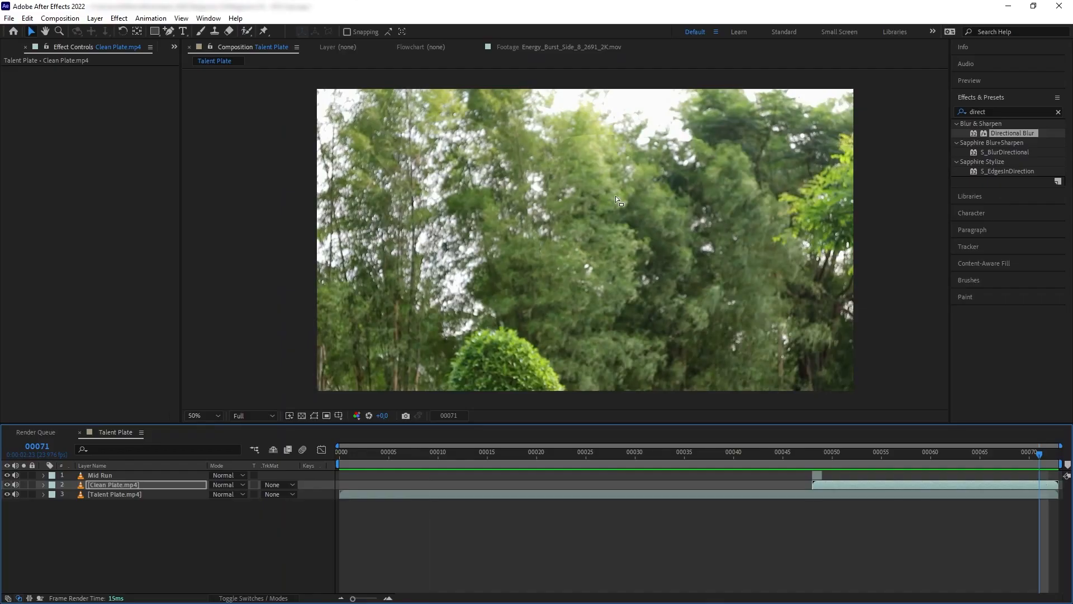
scroll(615, 195, up, 4)
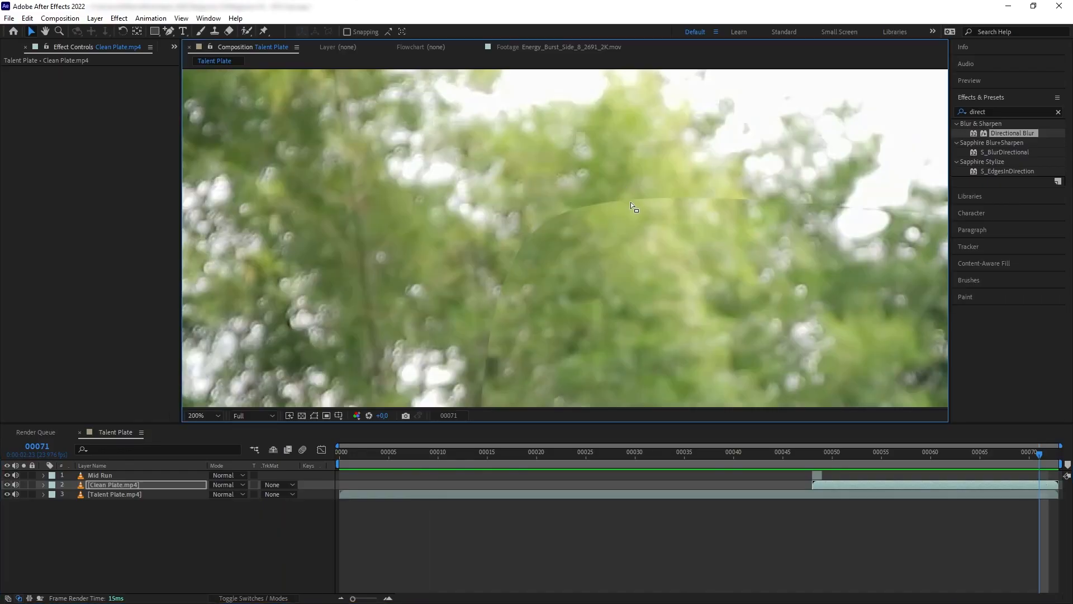
click(125, 485)
click(44, 485)
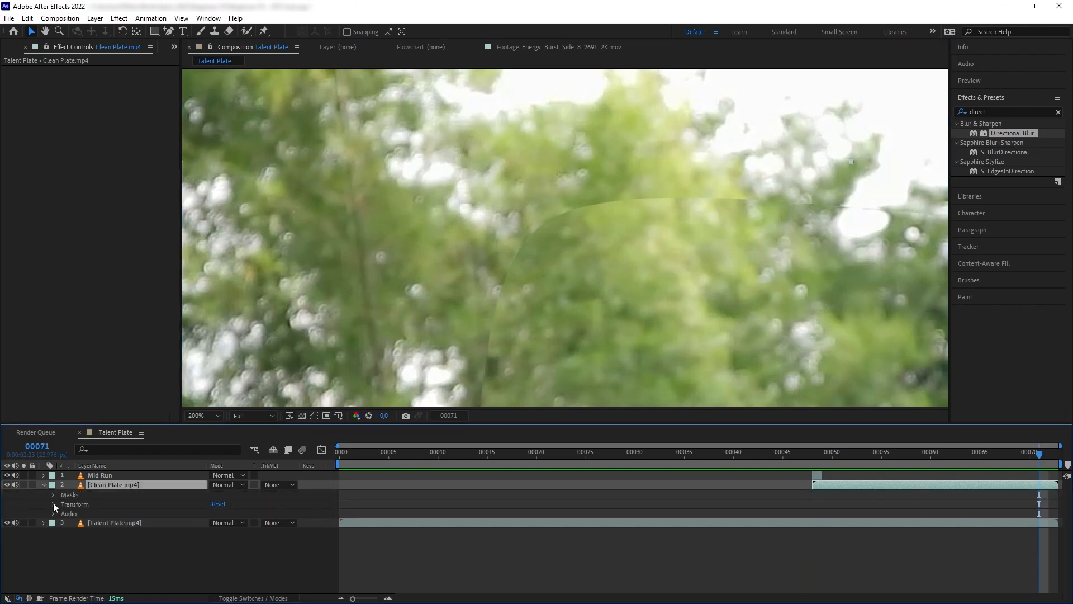
click(53, 495)
click(63, 504)
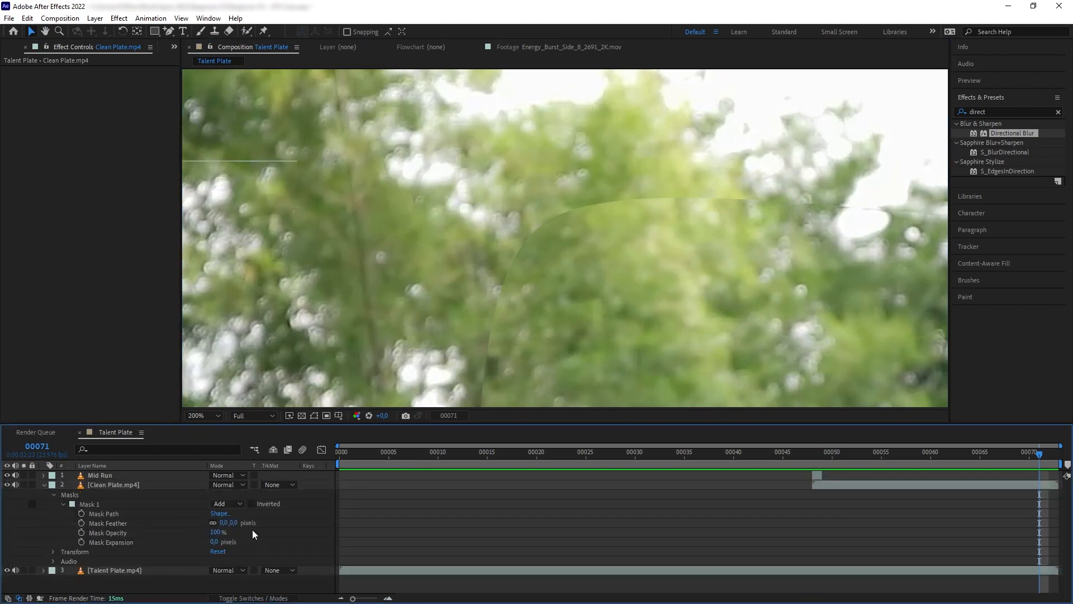
drag(229, 523, 232, 436)
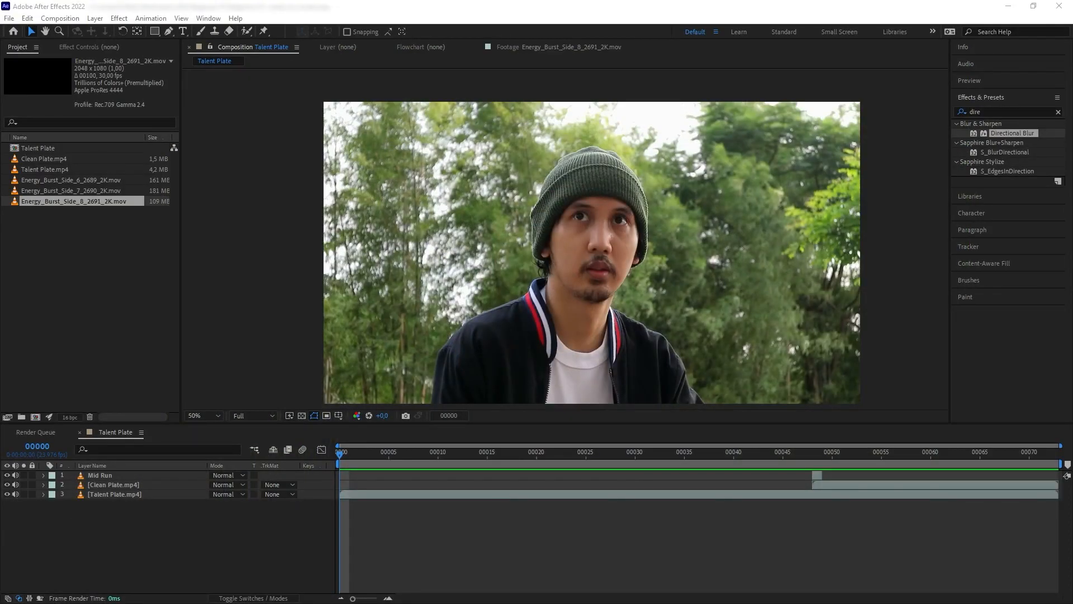
Add Energy_Burst_Side_7_2690_2K.mov as the top layer and flip it horizontally at frame 29
drag(63, 190, 597, 259)
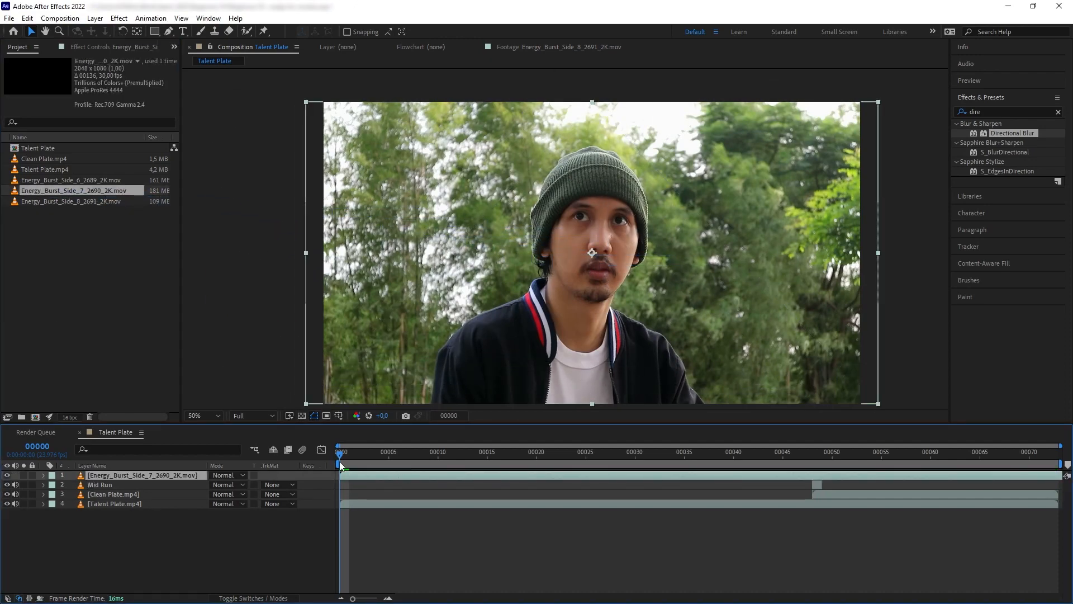
drag(341, 465, 627, 479)
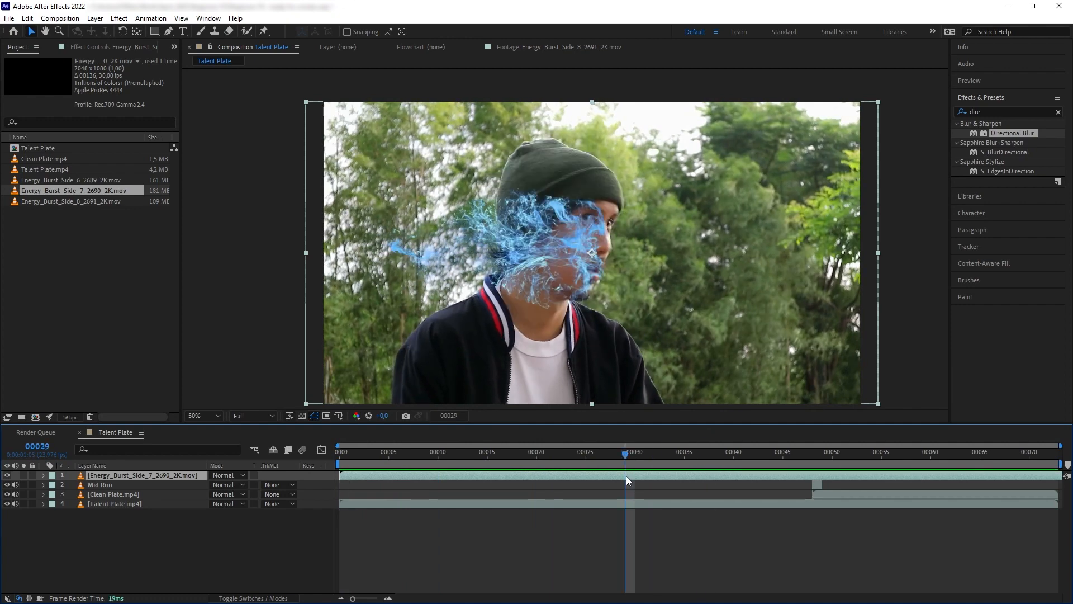
right_click(612, 345)
mouse_move(652, 64)
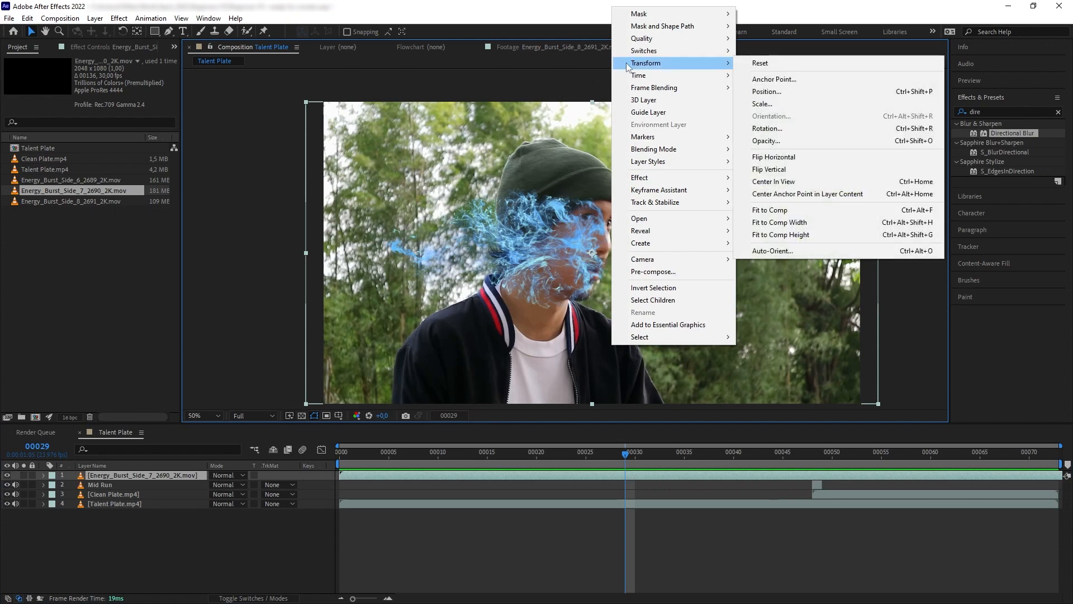
click(803, 160)
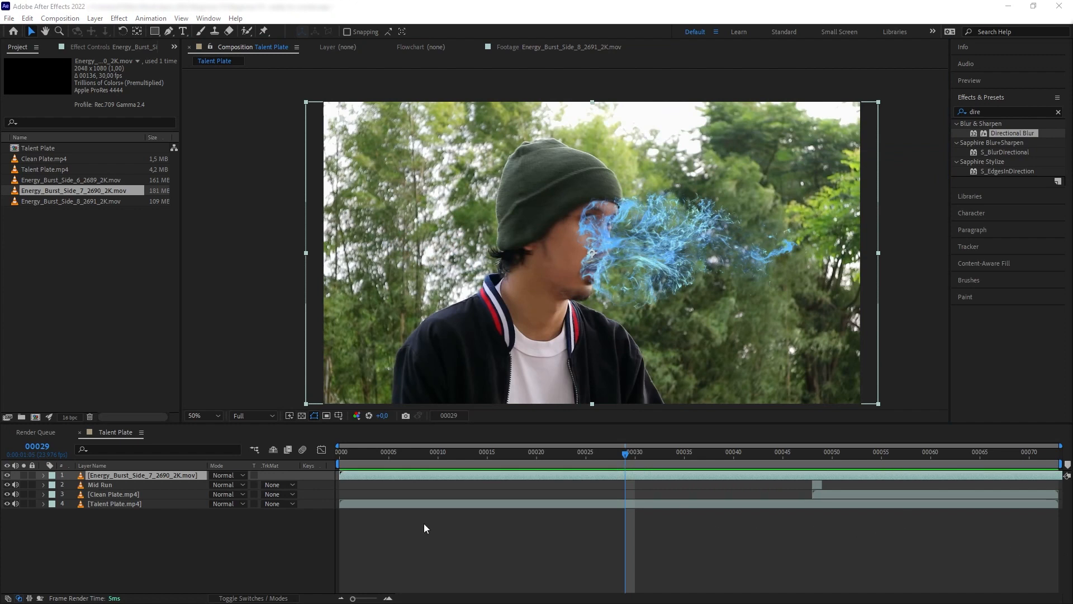
Trim the energy burst layer's start to frame 29 and scale it up to 228%
click(409, 475)
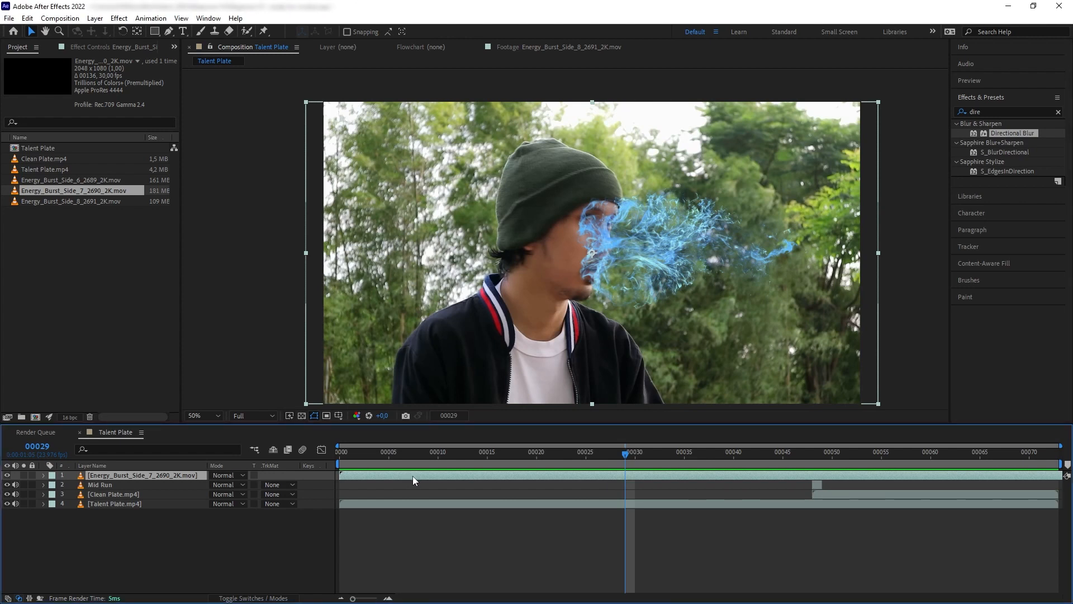
key(alt+bracketleft)
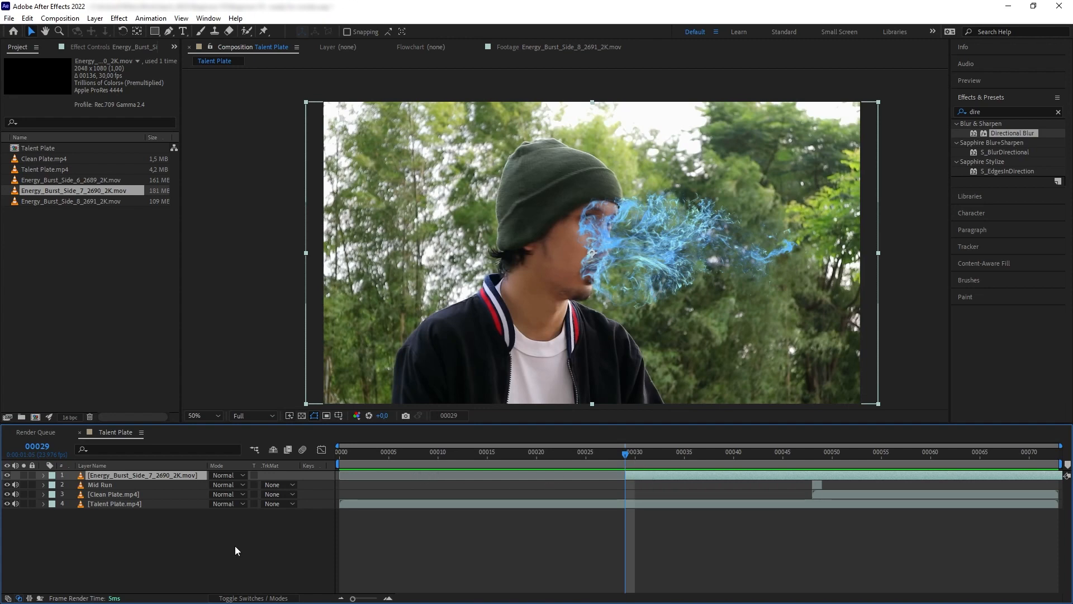
key(s)
drag(240, 484, 314, 484)
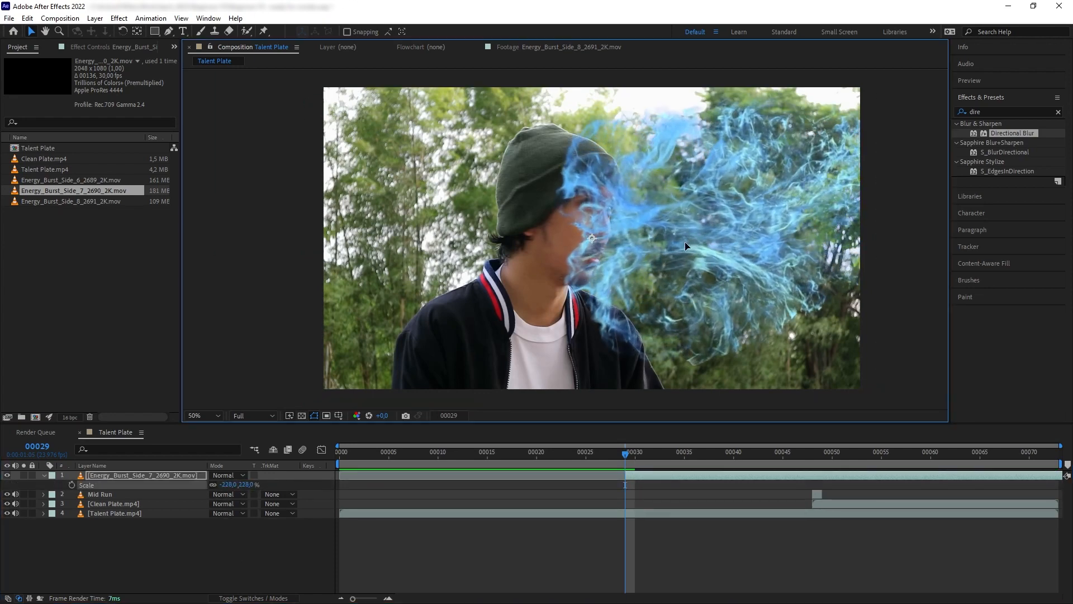
Shift the energy burst layer in time to begin at frame 47 and position it over the talent's torso at 390, 1096
drag(685, 241, 487, 370)
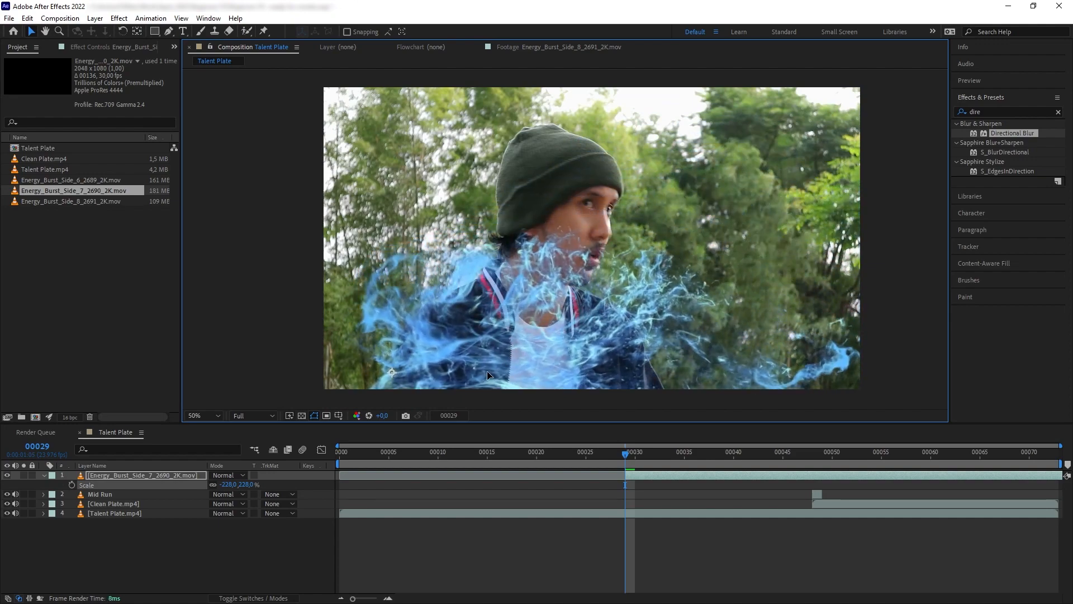
mouse_move(628, 452)
mouse_down()
mouse_move(821, 455)
mouse_move(806, 455)
mouse_up()
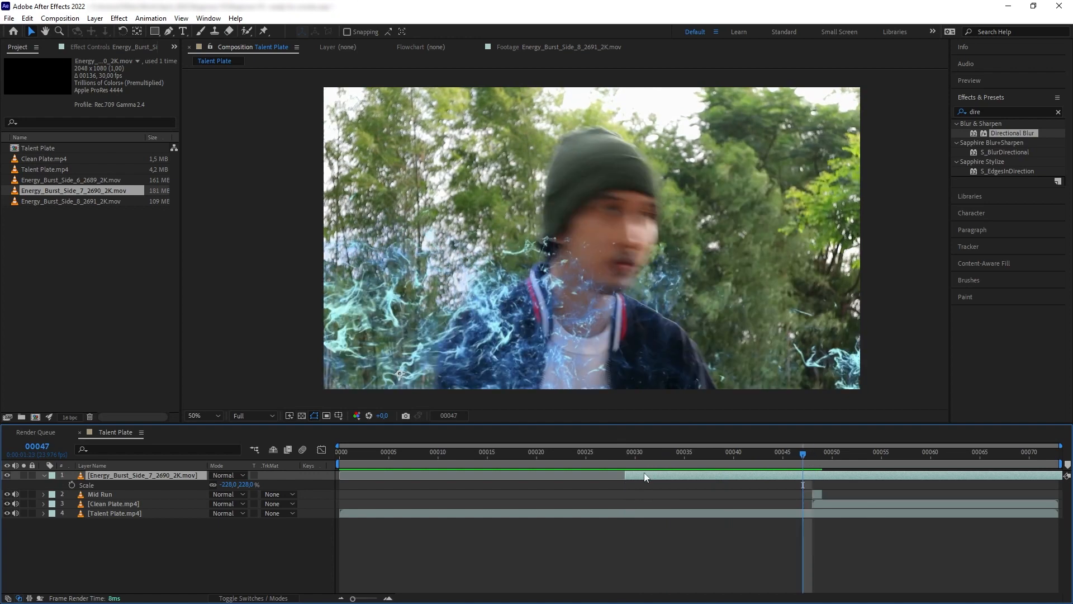
drag(644, 474, 800, 455)
drag(495, 334, 528, 355)
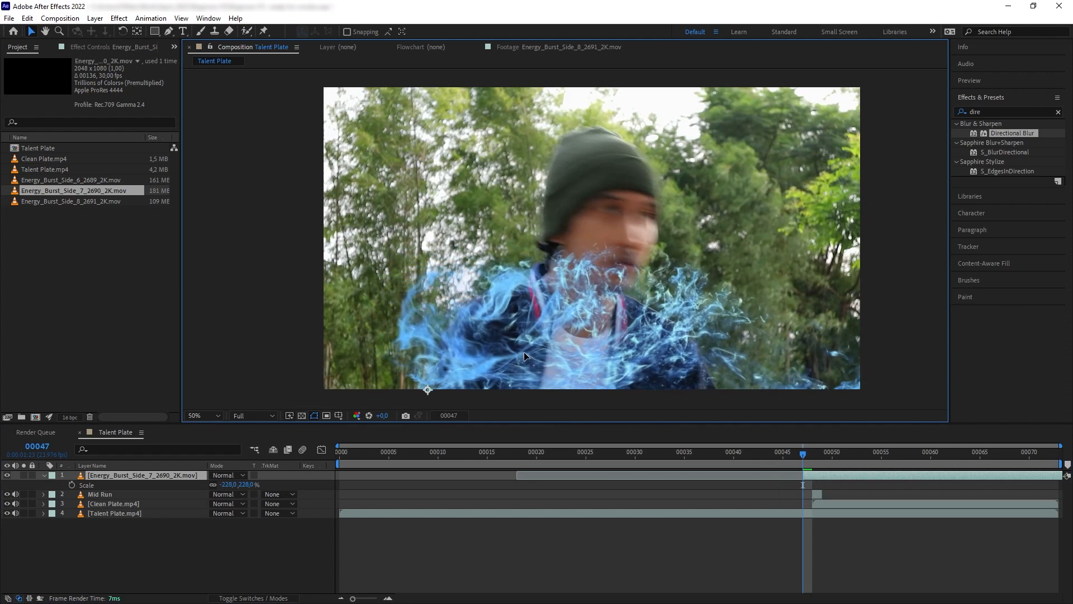
Draw a closed Pen mask on the energy burst layer that keeps only the part left of the talent's face and chest
click(168, 32)
scroll(548, 403, down, 1)
drag(532, 395, 537, 378)
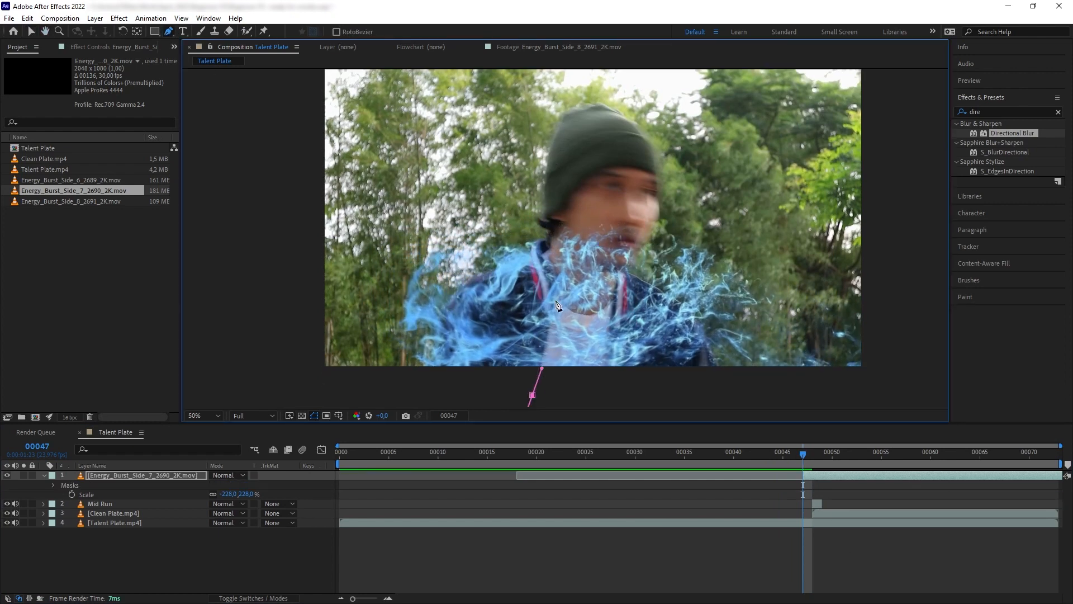
drag(565, 317, 566, 259)
drag(543, 218, 541, 212)
drag(497, 131, 486, 206)
click(484, 103)
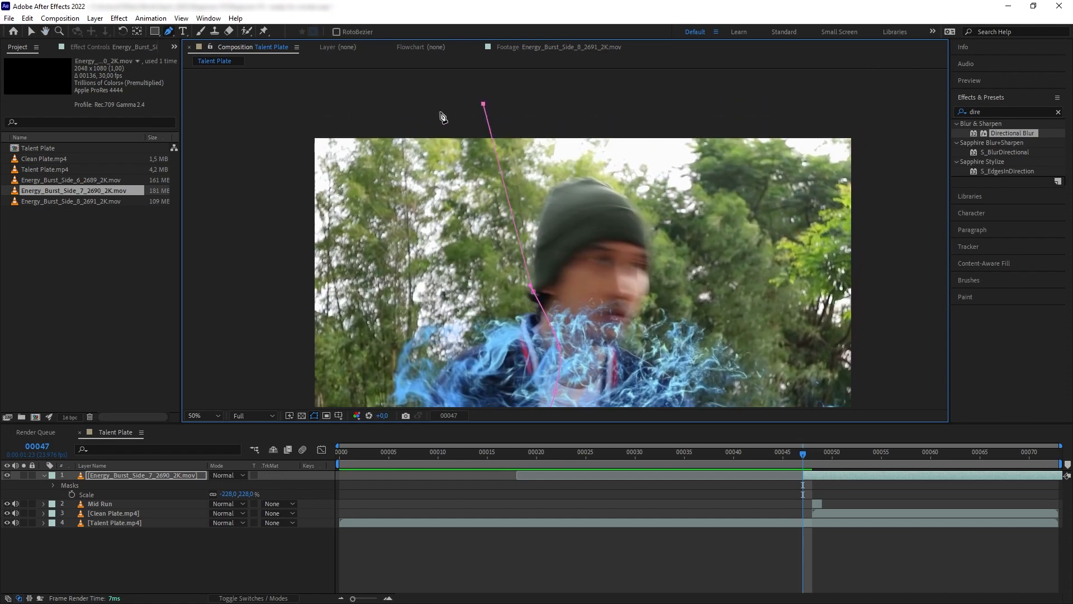
click(262, 100)
drag(346, 311, 363, 203)
click(304, 352)
click(538, 362)
drag(698, 284, 625, 330)
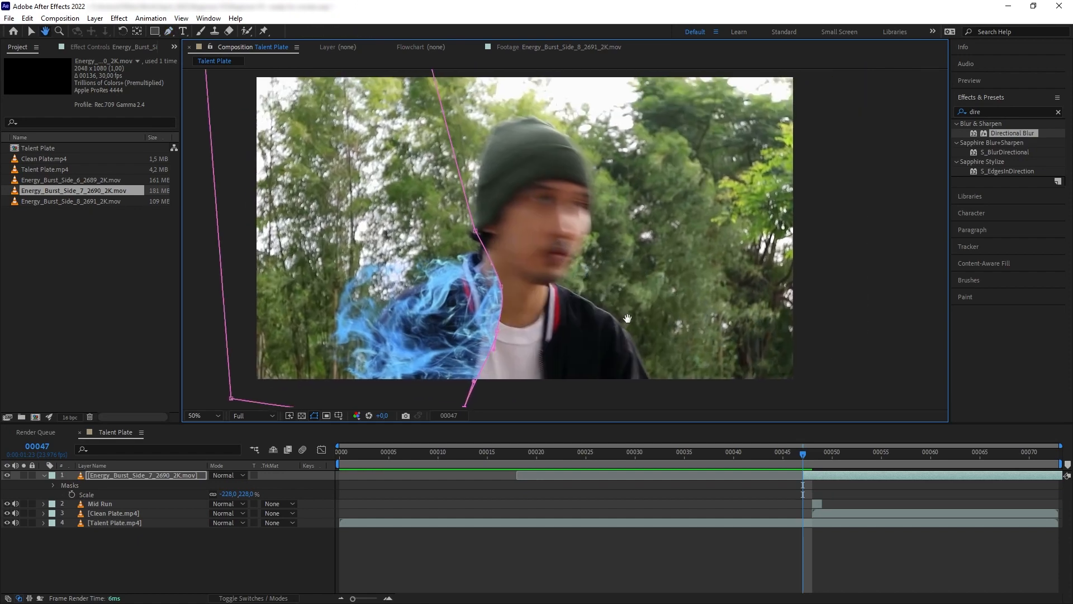
Set the Mask Feather of the energy burst layer's Mask 1 to 77 pixels
click(42, 475)
click(43, 475)
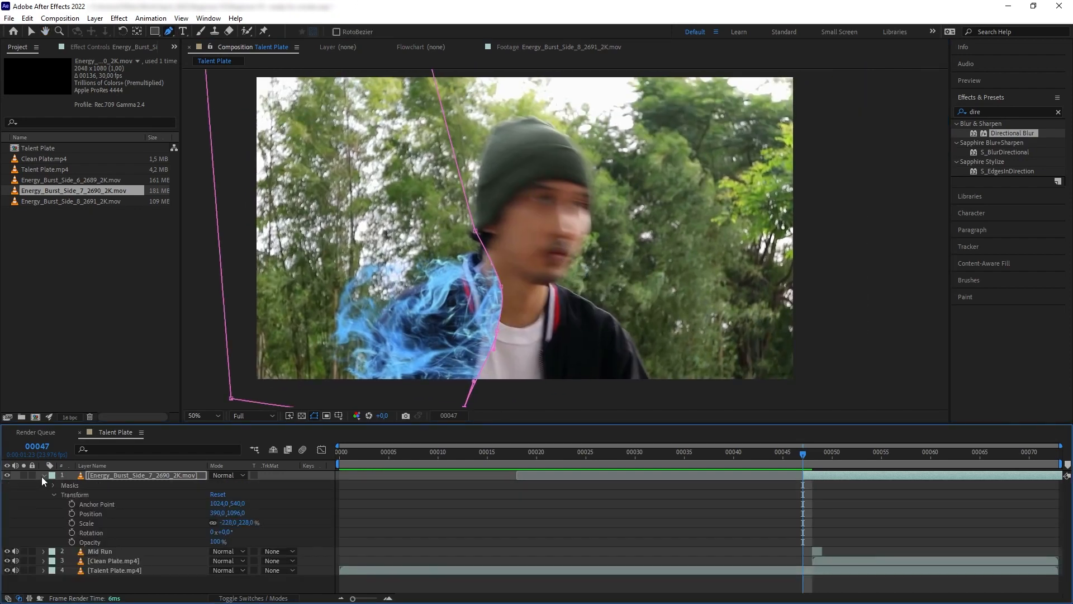
click(53, 485)
click(62, 495)
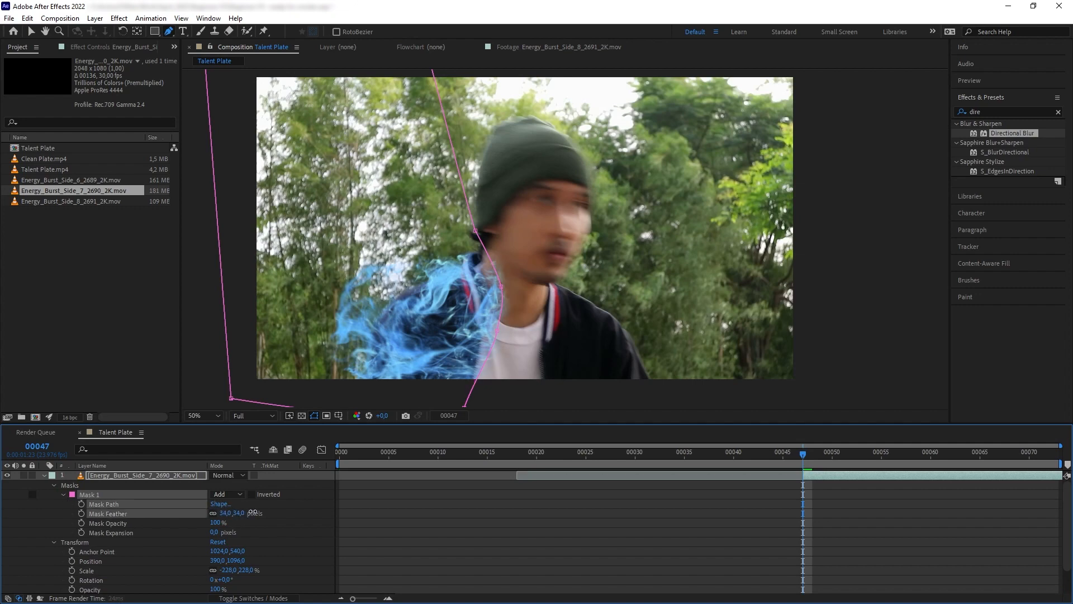
drag(232, 513, 270, 507)
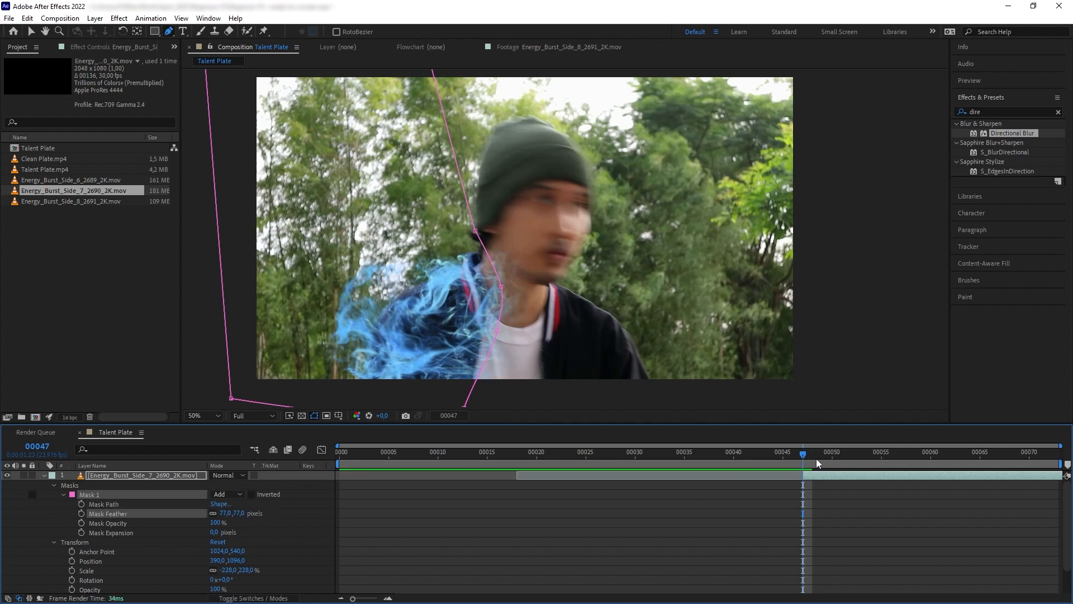
drag(805, 455, 881, 450)
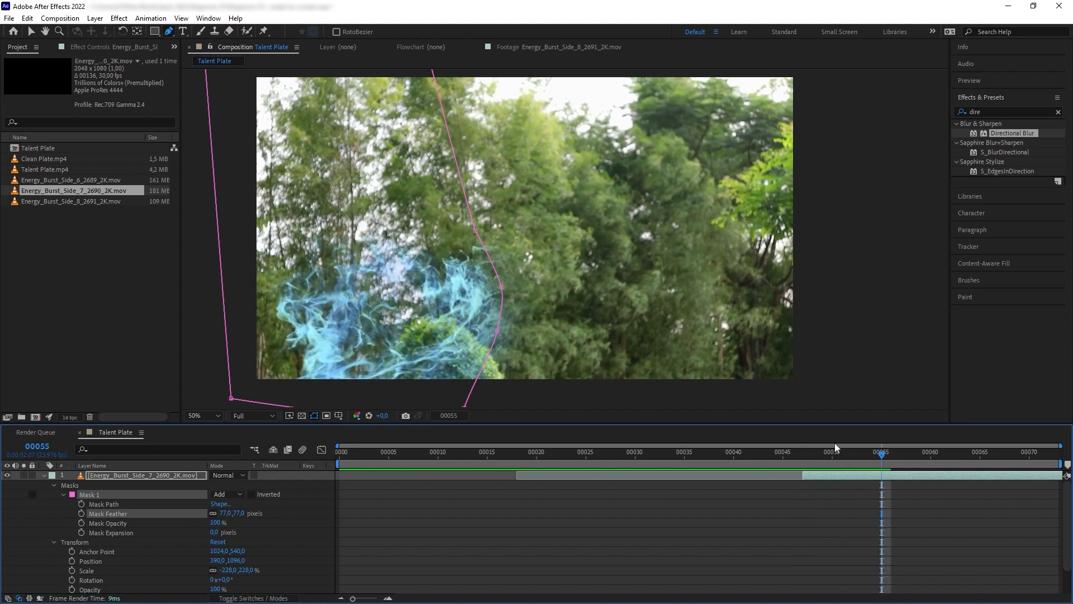
drag(499, 286, 720, 294)
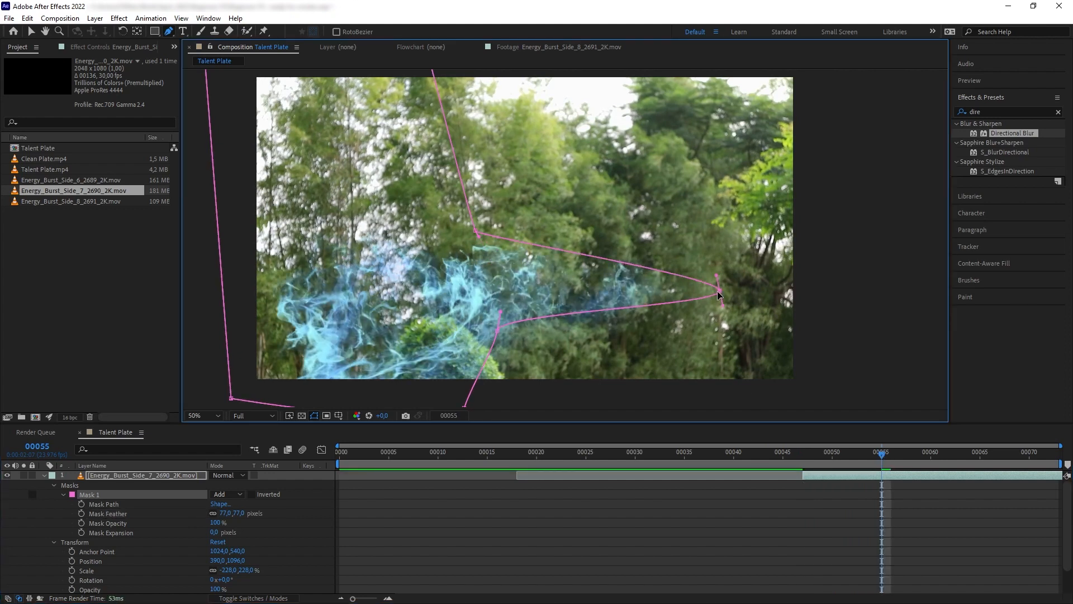
key(ctrl+z)
Return to frame 47 and start keyframing the Mask Path of the energy burst layer's Mask 1
drag(859, 455, 804, 455)
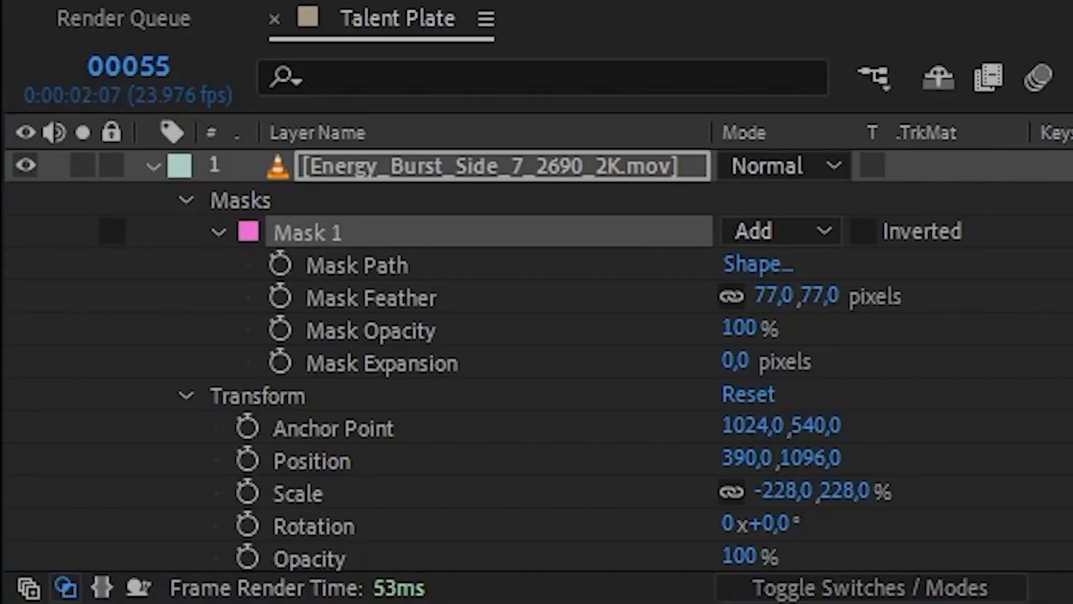
click(371, 297)
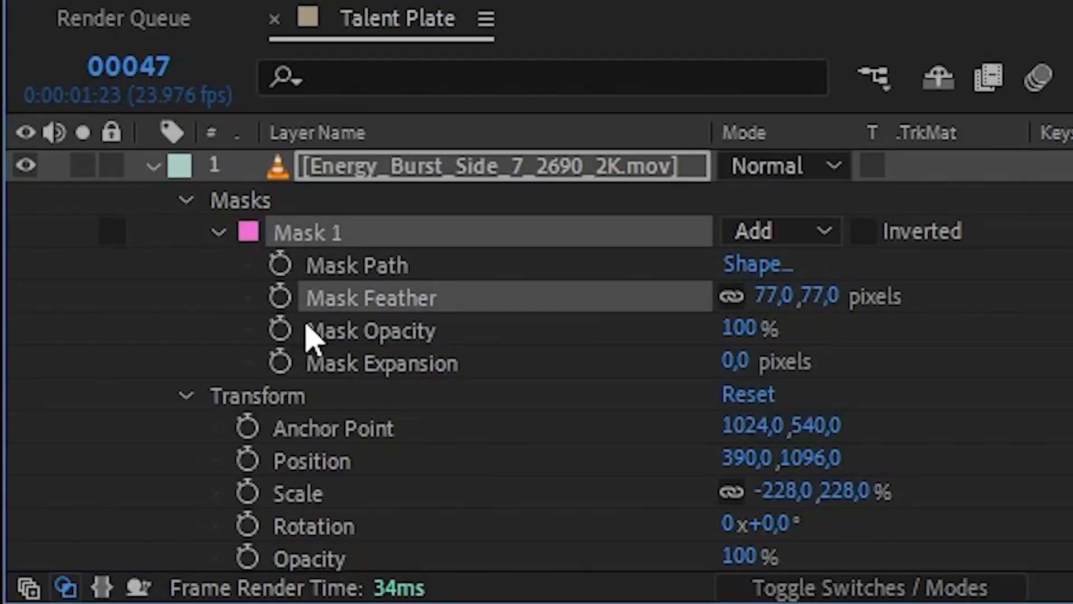
click(342, 269)
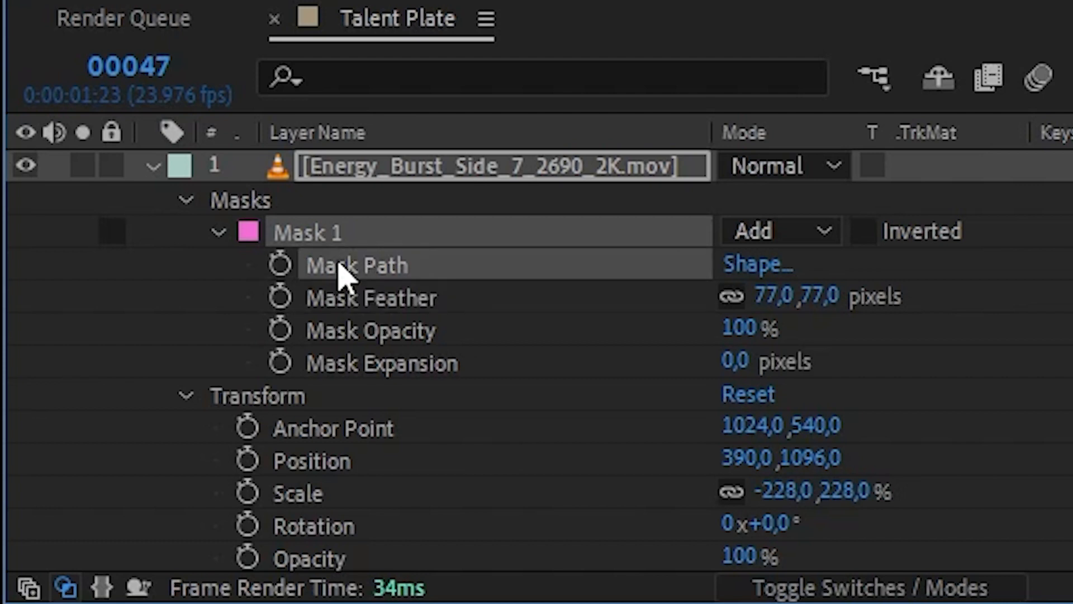
click(280, 266)
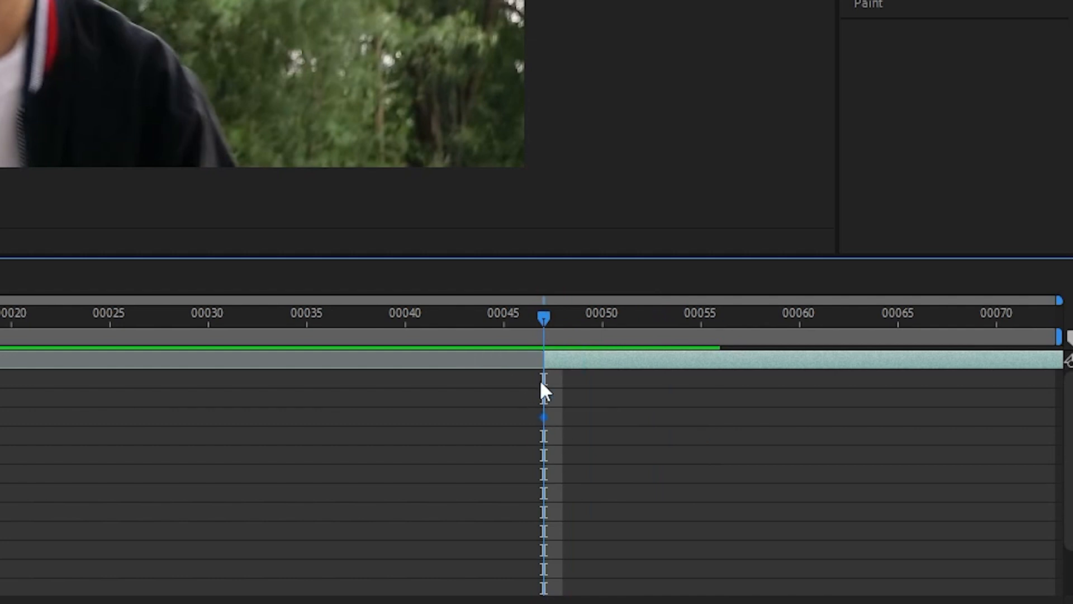
At frame 48, reshape the energy burst layer's mask so its leading edge reaches the blurred running talent's face and chest
drag(547, 314, 558, 313)
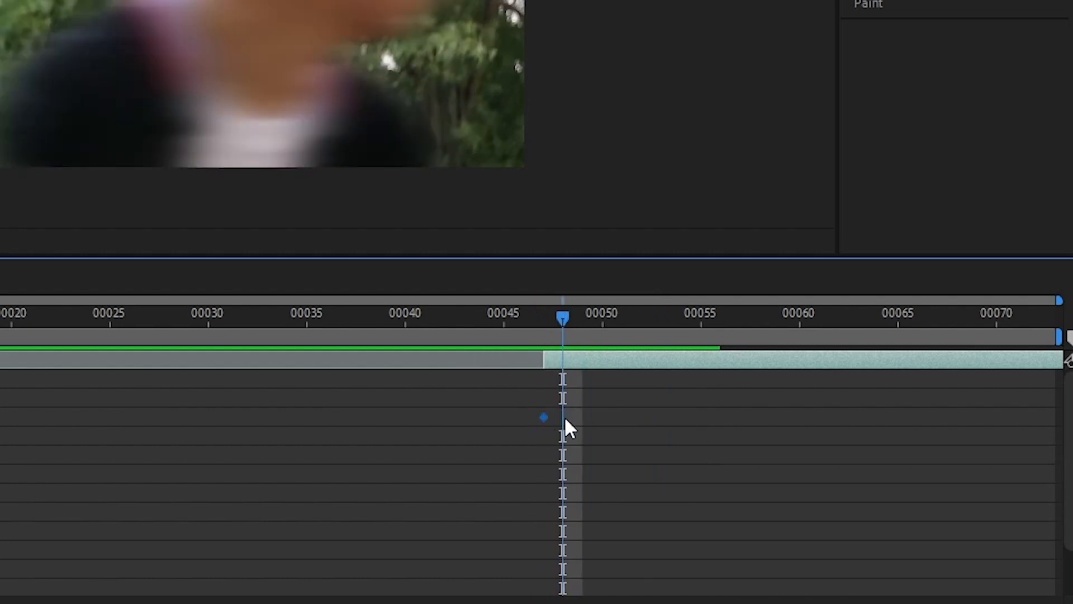
drag(550, 319, 565, 316)
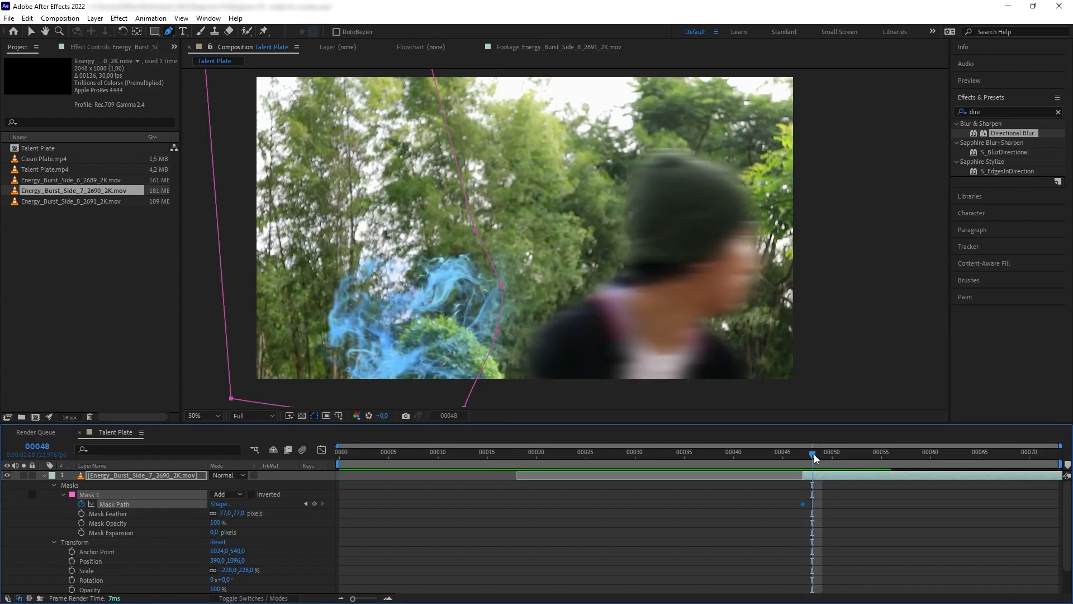
click(32, 32)
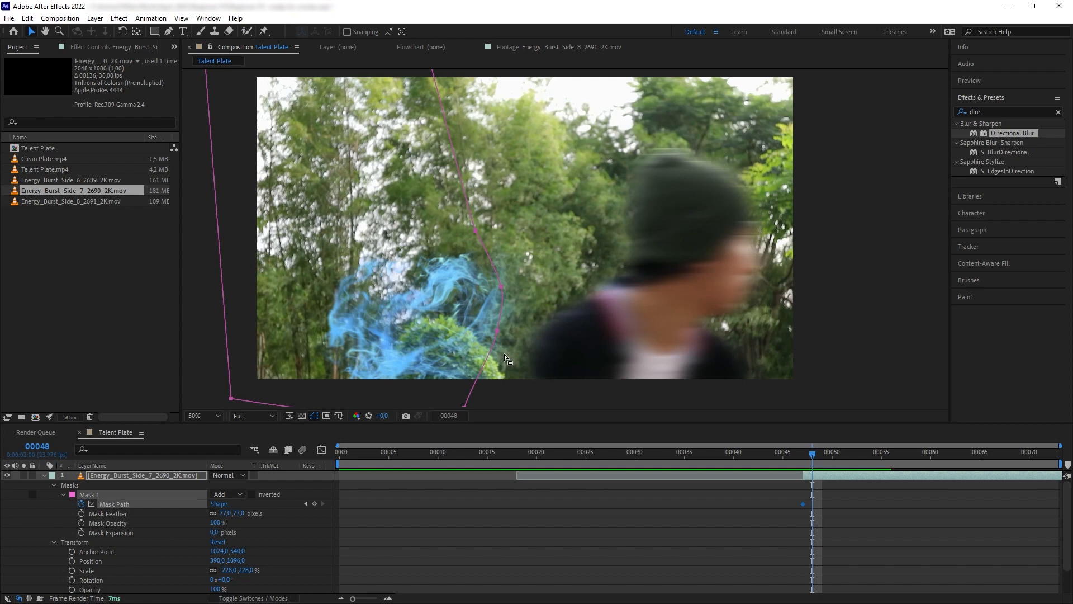
drag(497, 331, 717, 346)
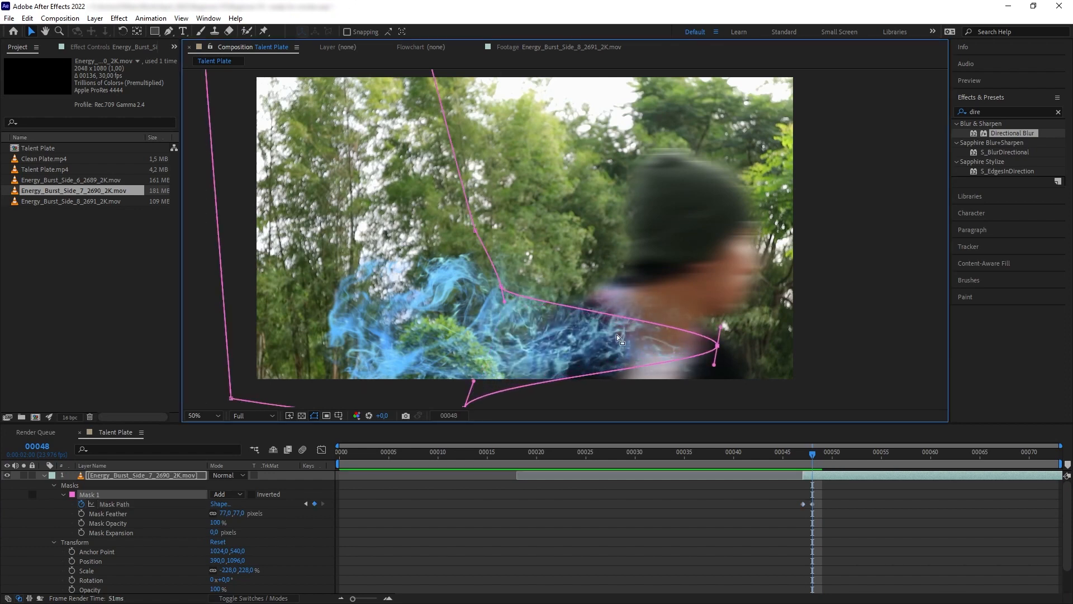
drag(511, 287, 728, 253)
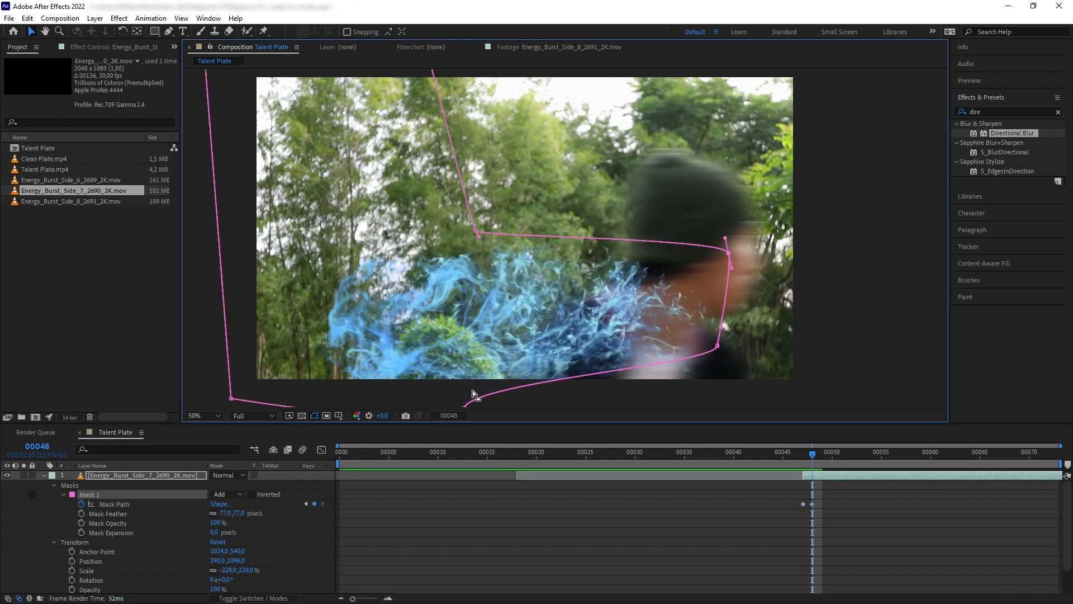
drag(484, 389, 724, 390)
scroll(709, 372, up, 3)
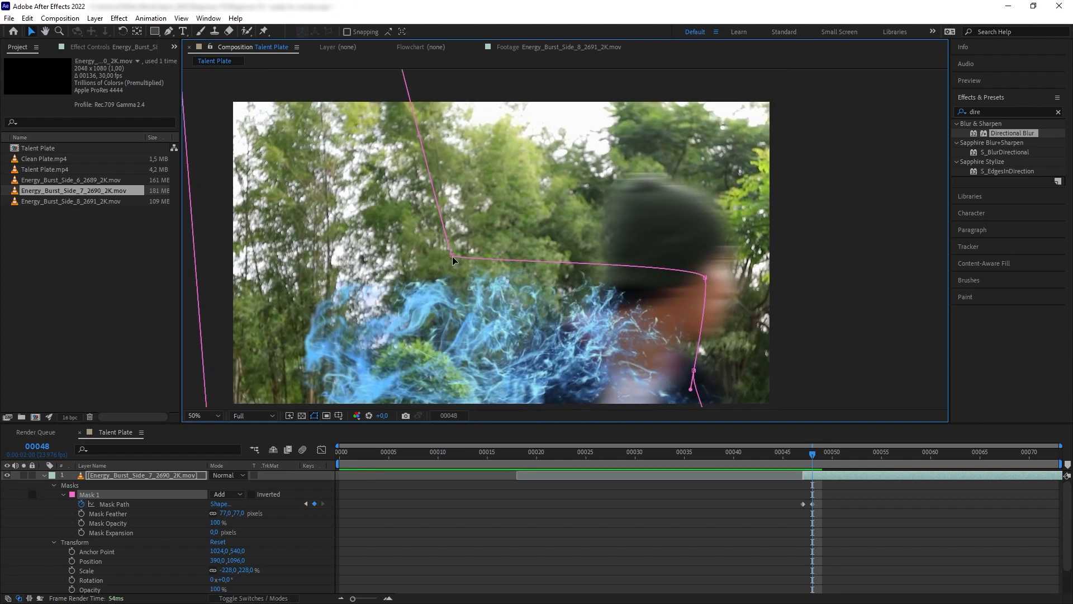
drag(452, 256, 488, 240)
At frame 49, extend the mask's leading edge past the frame border to reveal the whole energy burst, and scrub through the result
key(Page_Down)
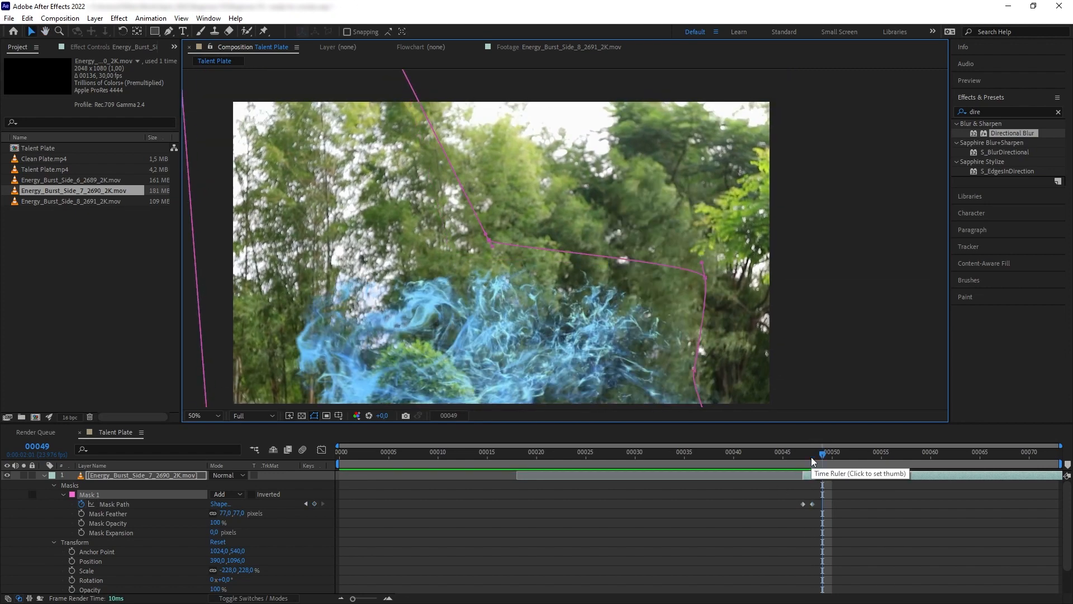
drag(694, 370, 851, 349)
drag(749, 389, 742, 346)
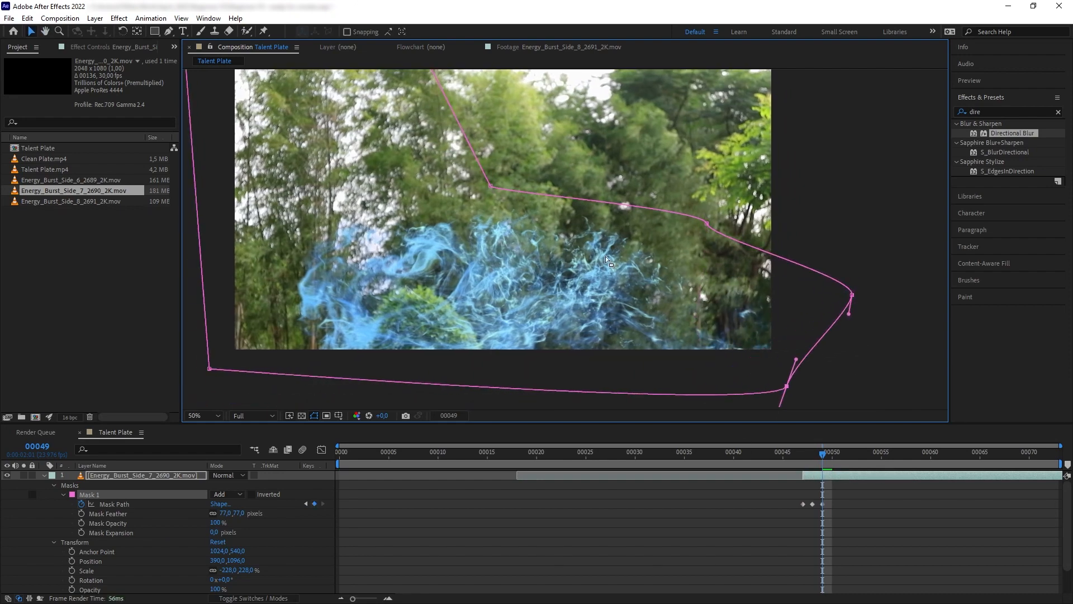
drag(490, 186, 549, 136)
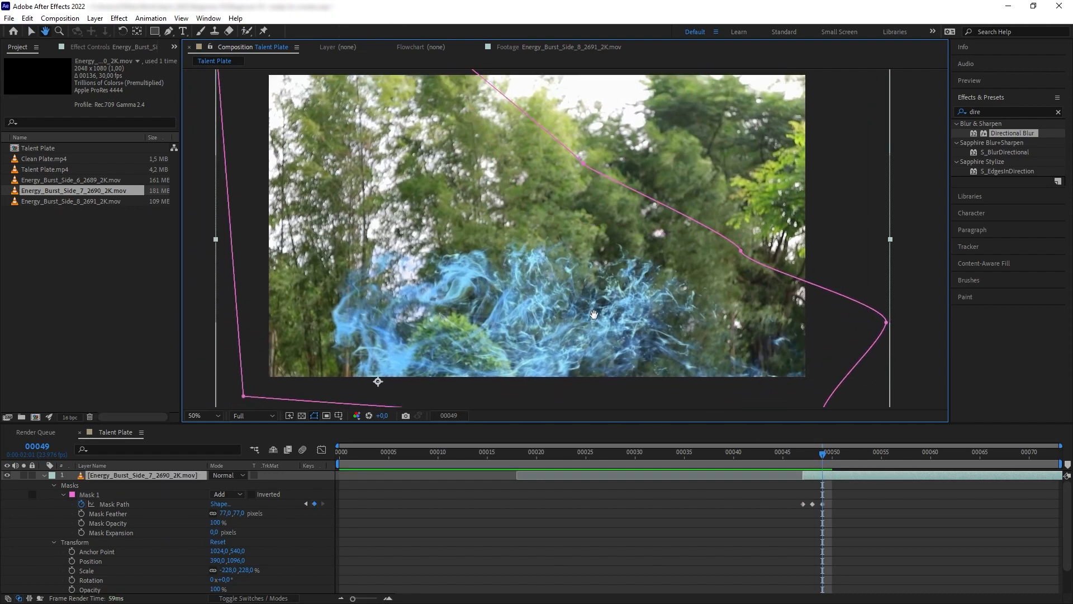
drag(822, 453, 824, 453)
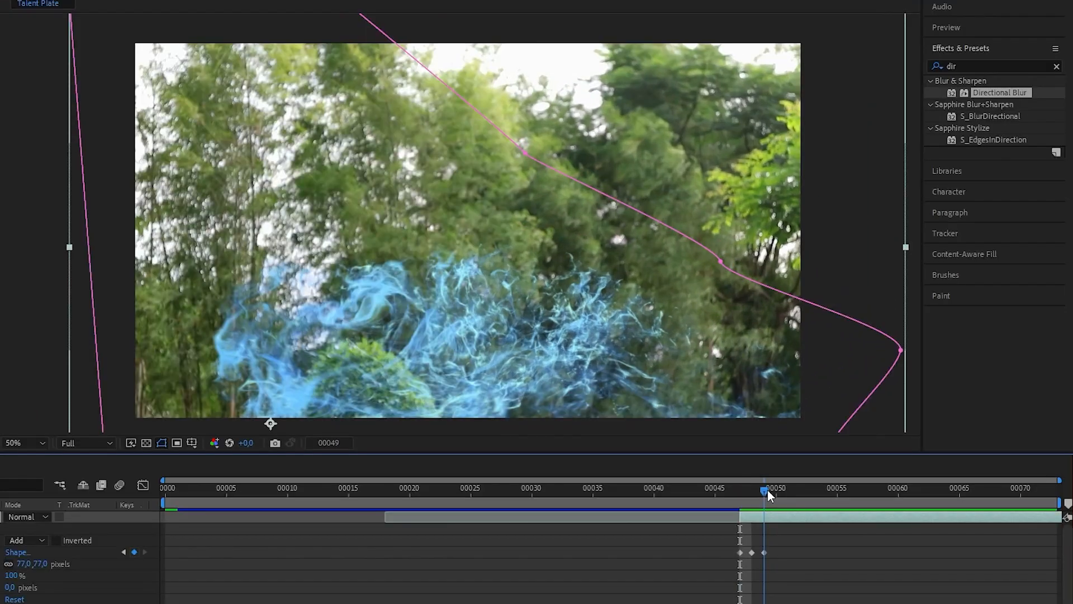
mouse_move(767, 489)
mouse_down()
mouse_move(728, 488)
mouse_move(763, 485)
mouse_up()
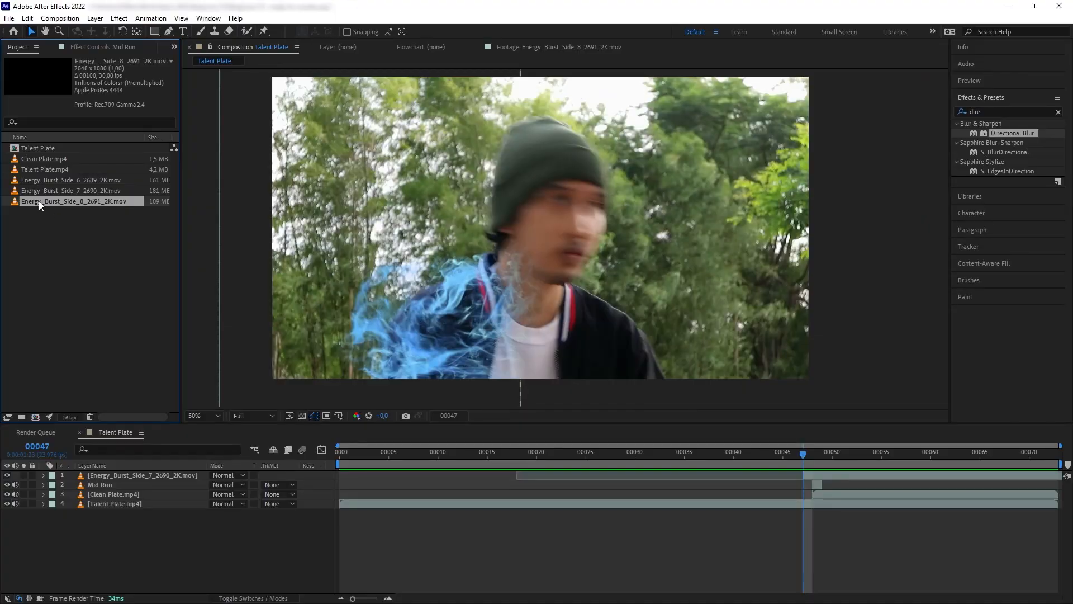
Add Energy_Burst_Side_8_2691_2K.mov to the composition as the top layer and flip it horizontally
drag(39, 201, 549, 260)
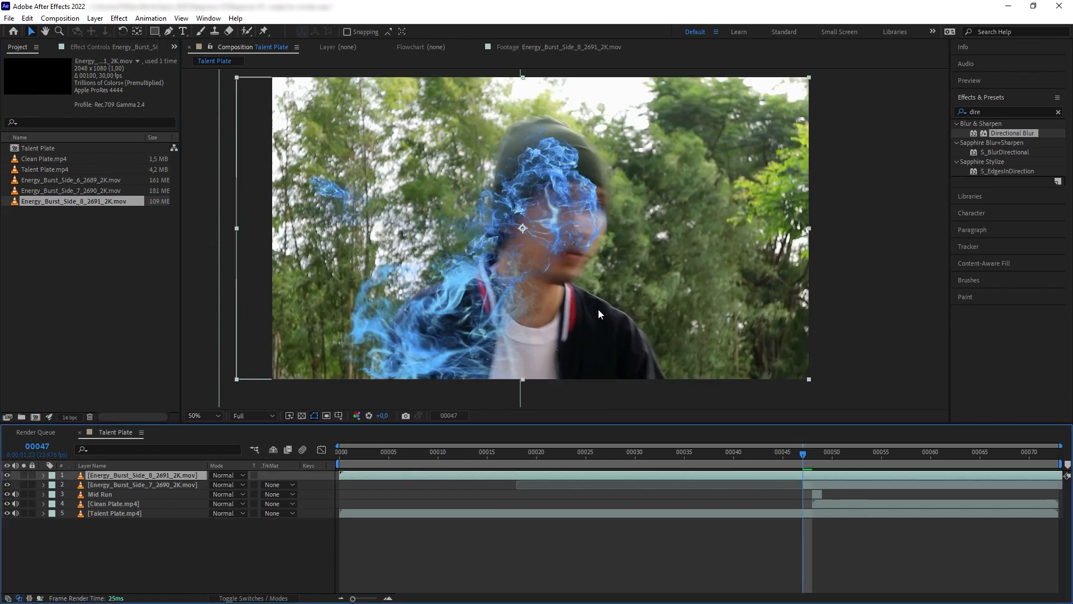
right_click(794, 474)
mouse_move(812, 214)
click(629, 297)
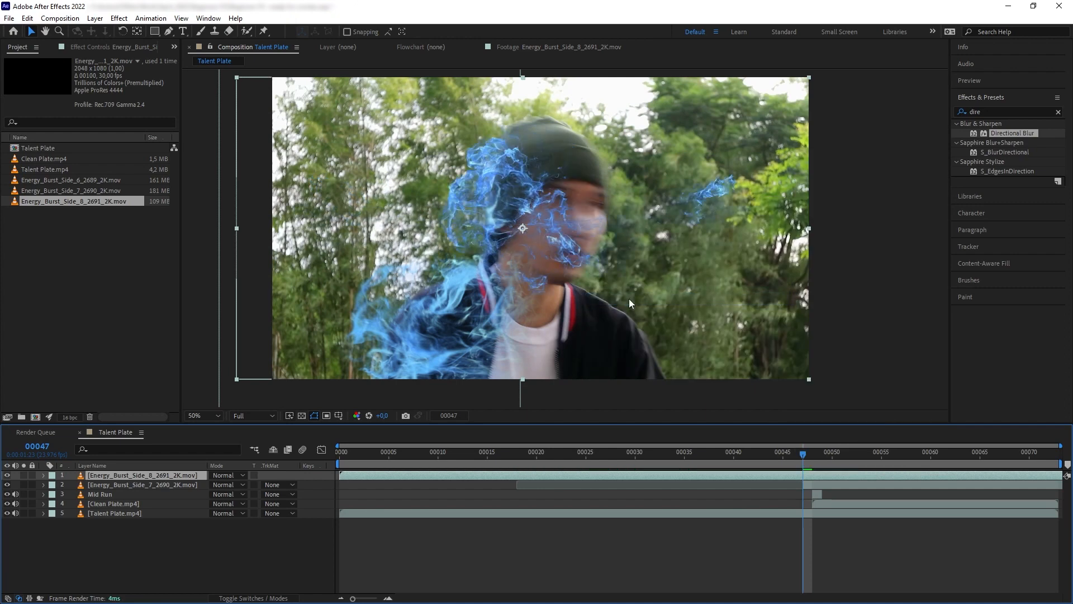
Scale the new energy burst layer up to 146%, keeping it flipped, and trim its start to frame 47
key(s)
drag(259, 484, 266, 484)
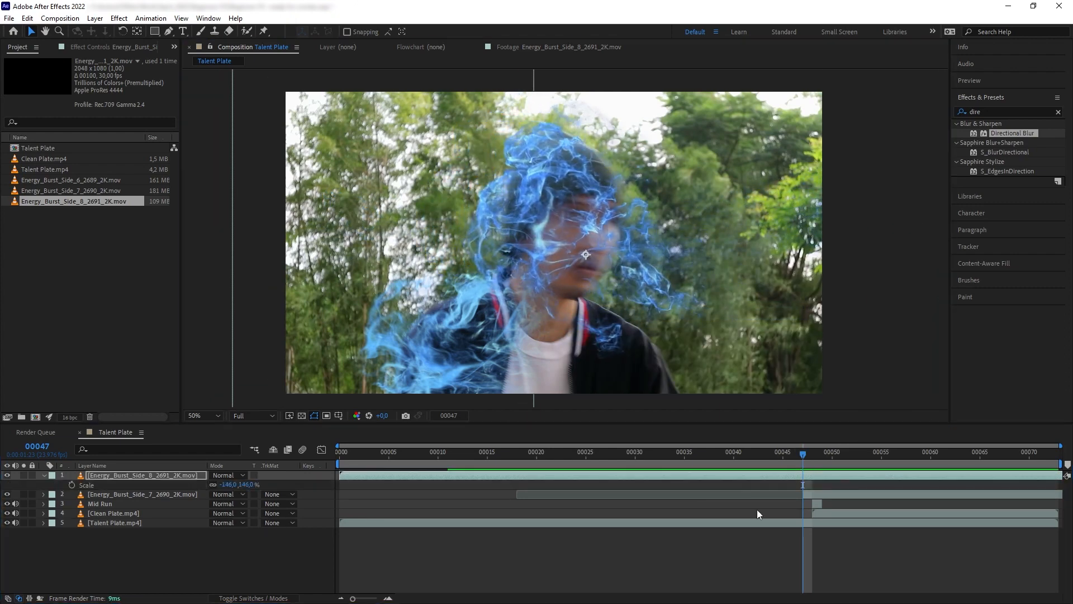
key(alt+bracketleft)
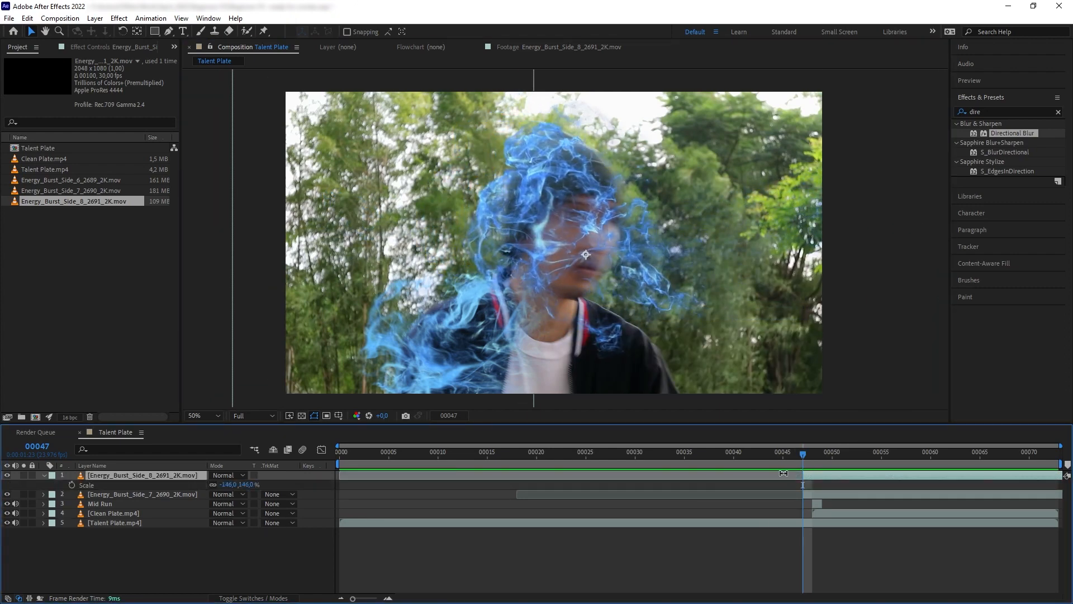
Draw a closed Pen mask around the second energy burst, ending along the talent's face, and refine its points
click(166, 33)
drag(564, 81, 582, 106)
drag(625, 167, 625, 190)
drag(597, 287, 581, 311)
click(454, 370)
click(247, 357)
click(246, 89)
click(564, 81)
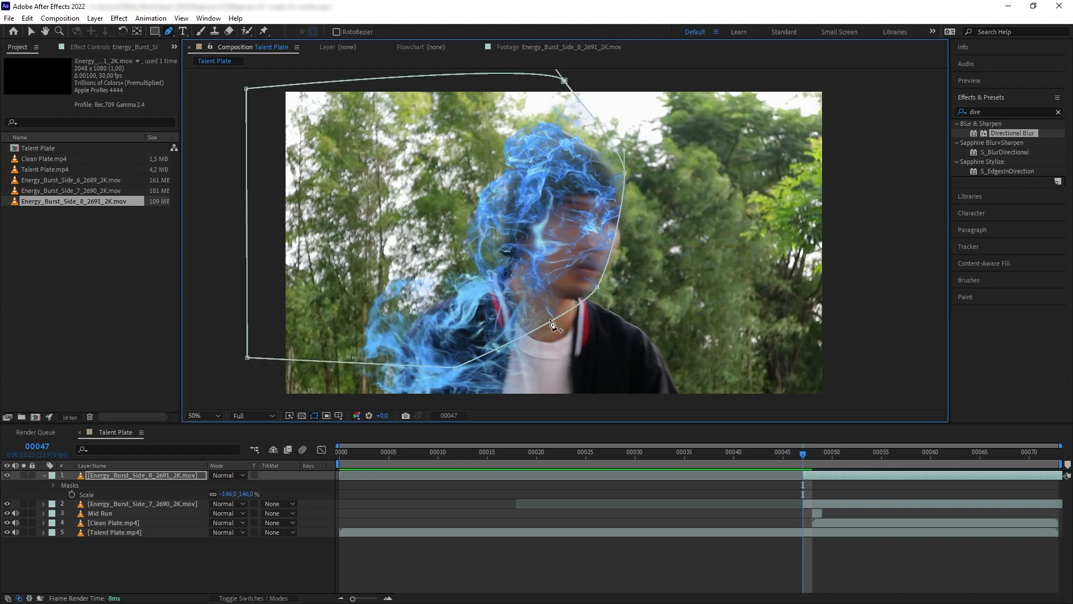
drag(454, 370, 493, 408)
drag(625, 168, 608, 173)
drag(247, 353, 250, 405)
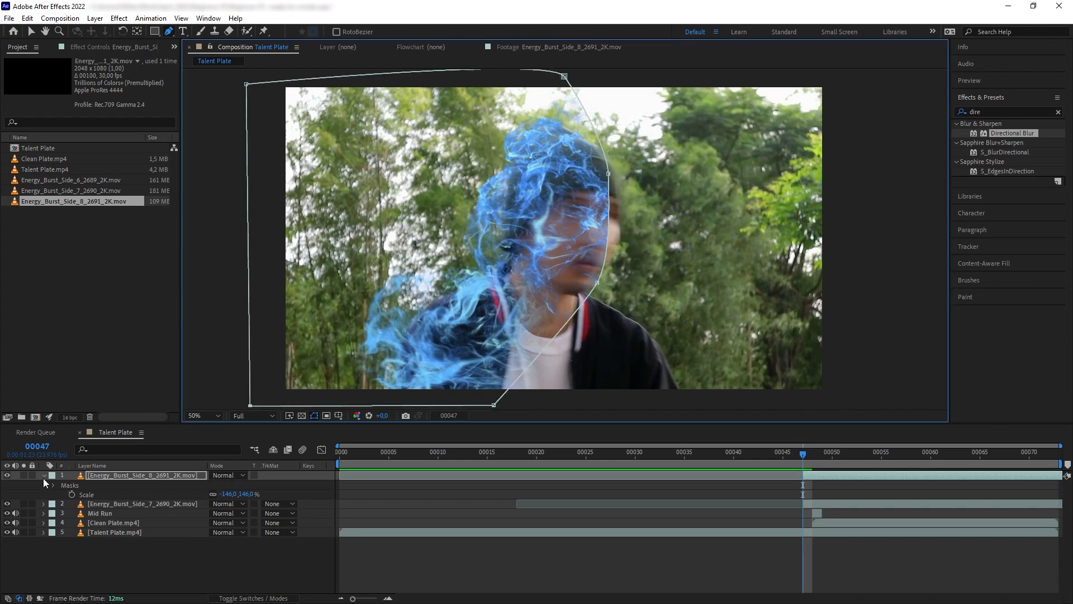
Set the second burst's Mask Feather to 90 pixels and start keyframing its Mask Path at frame 47
key(f)
drag(229, 494, 277, 493)
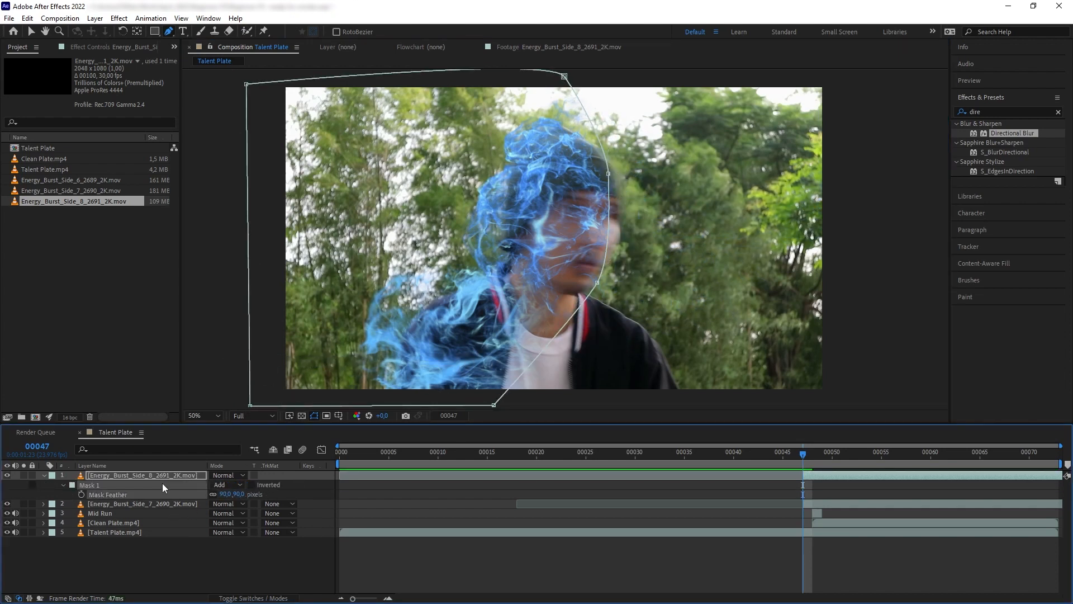
click(64, 485)
click(102, 495)
click(82, 494)
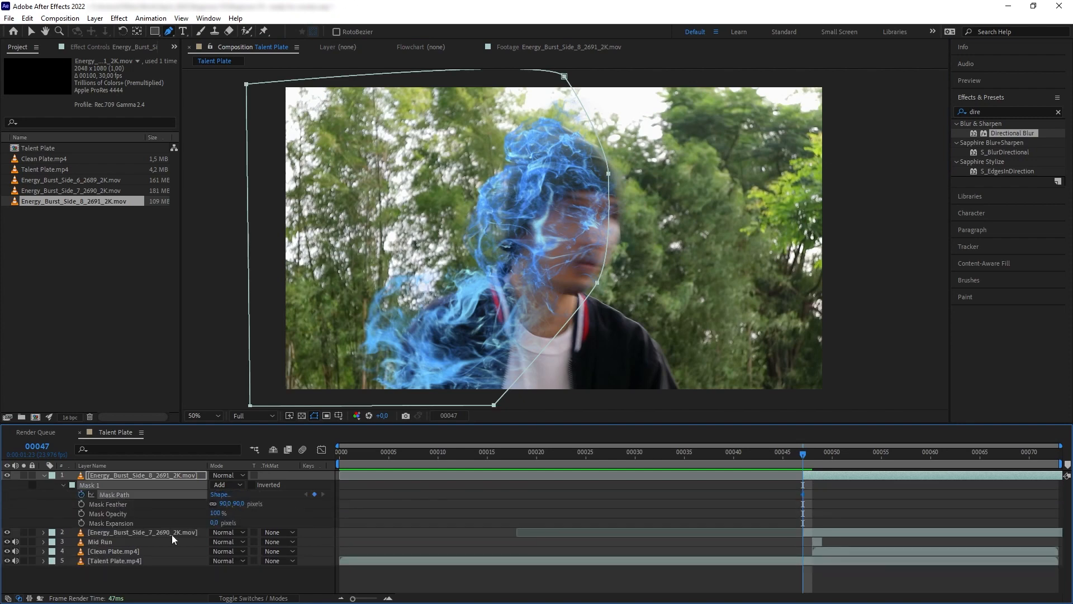
At frame 48, reshape the second burst's mask so its leading edge follows the blurred running talent's face
key(Page_Down)
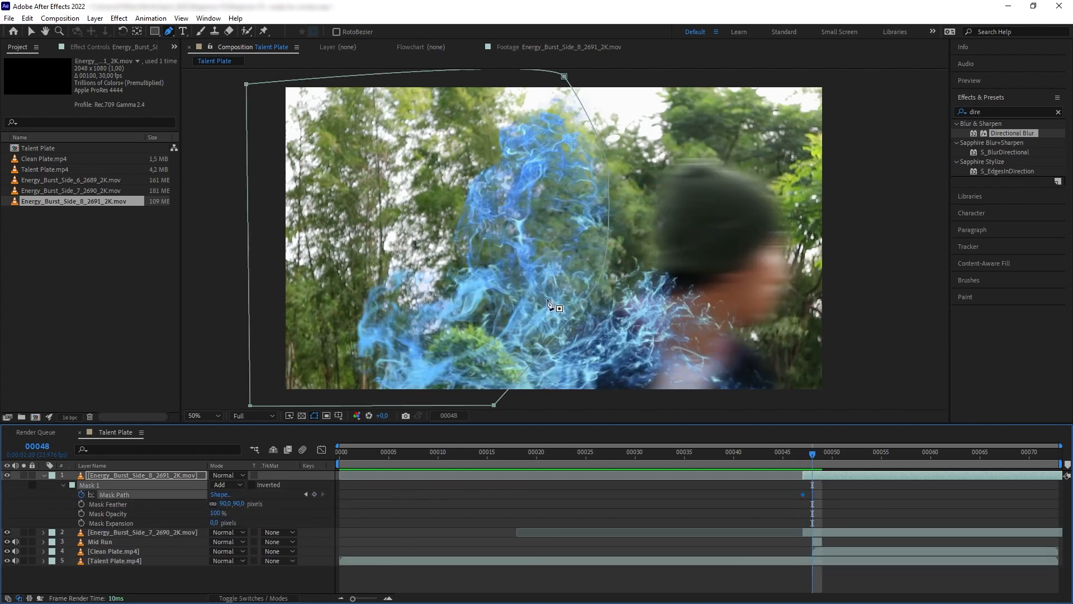
key(v)
click(555, 305)
drag(597, 282, 750, 292)
drag(609, 173, 753, 154)
drag(563, 385, 809, 448)
One frame further on, extend the second burst's mask past the frame border and play back the effect
key(Page_Down)
drag(751, 292, 861, 295)
drag(753, 154, 846, 133)
drag(822, 454, 647, 460)
key(space)
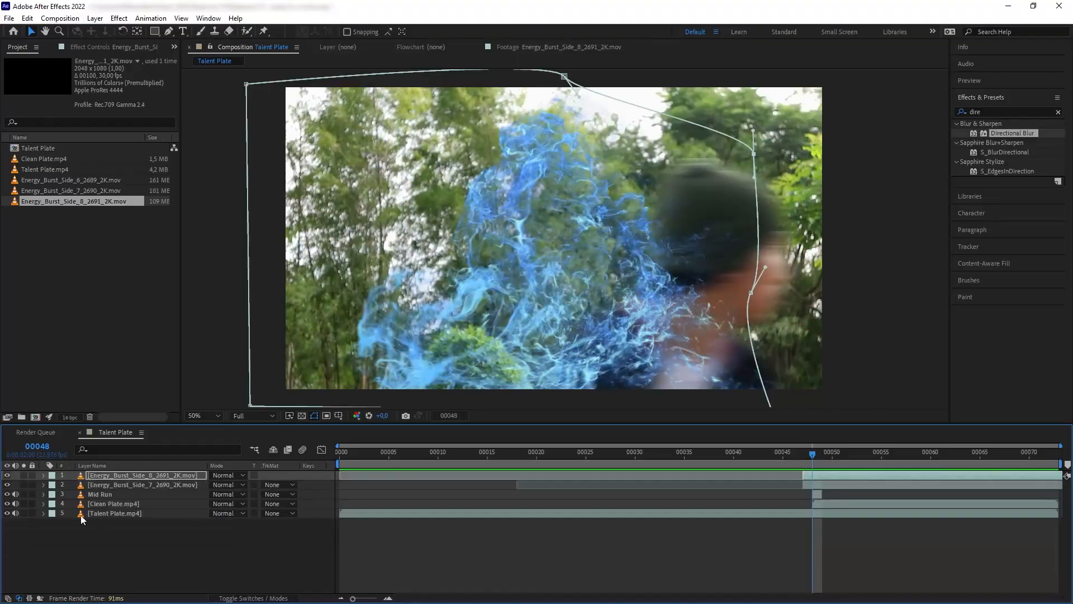
Add Energy_Burst_Side_6_2689_2K.mov to the composition and place it over the blurred talent's head
click(119, 533)
drag(29, 179, 560, 239)
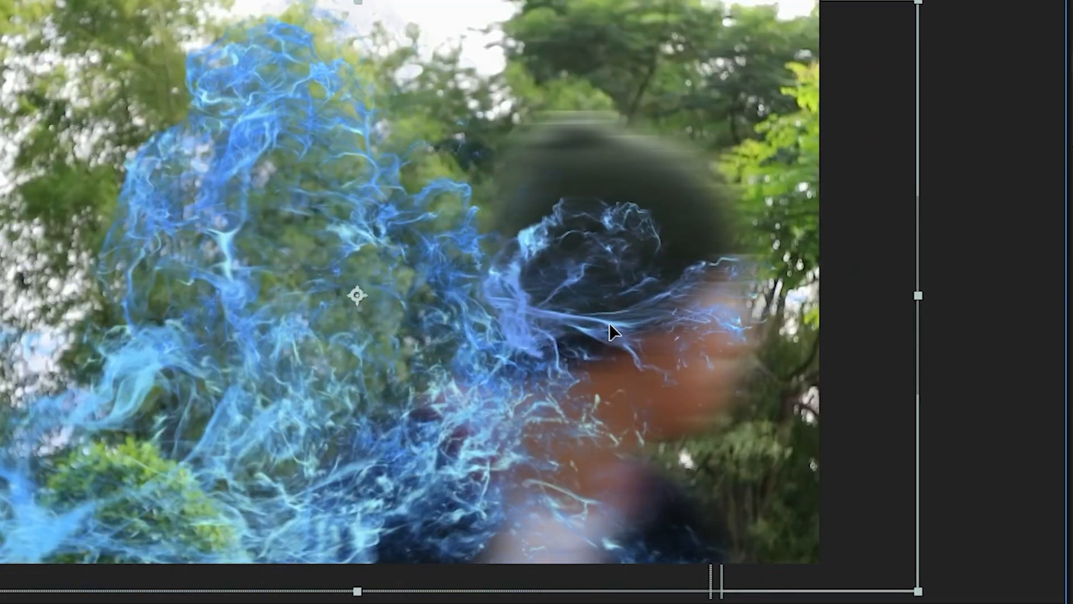
drag(610, 325, 613, 325)
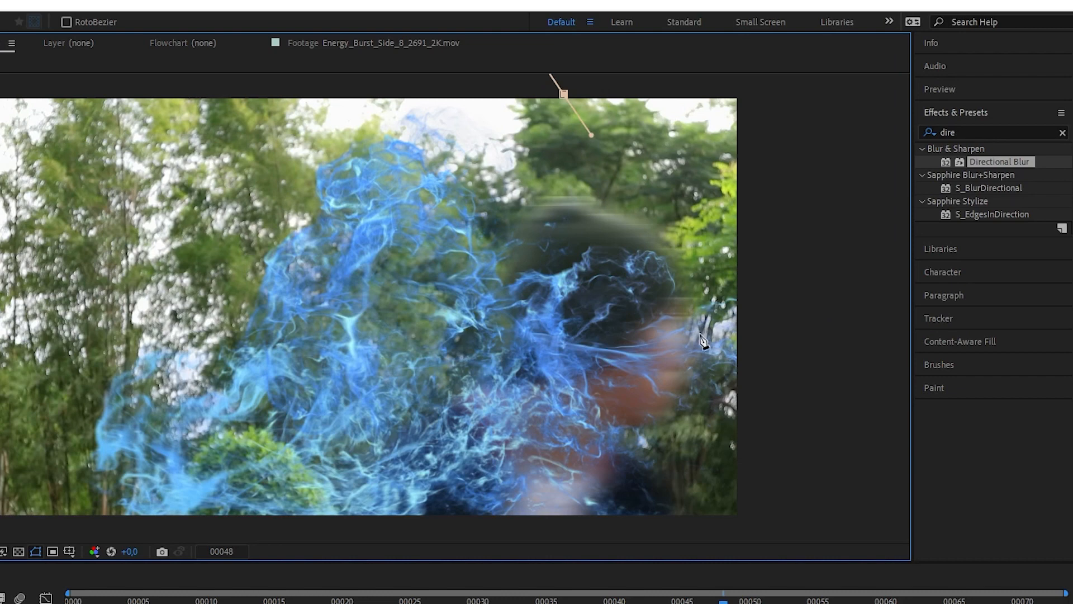
Draw a closed Pen mask on the Energy_Burst_Side_6 layer along the talent's face and move the layer below the other bursts
click(588, 134)
scroll(643, 530, down, 2)
click(643, 530)
scroll(643, 530, up, 3)
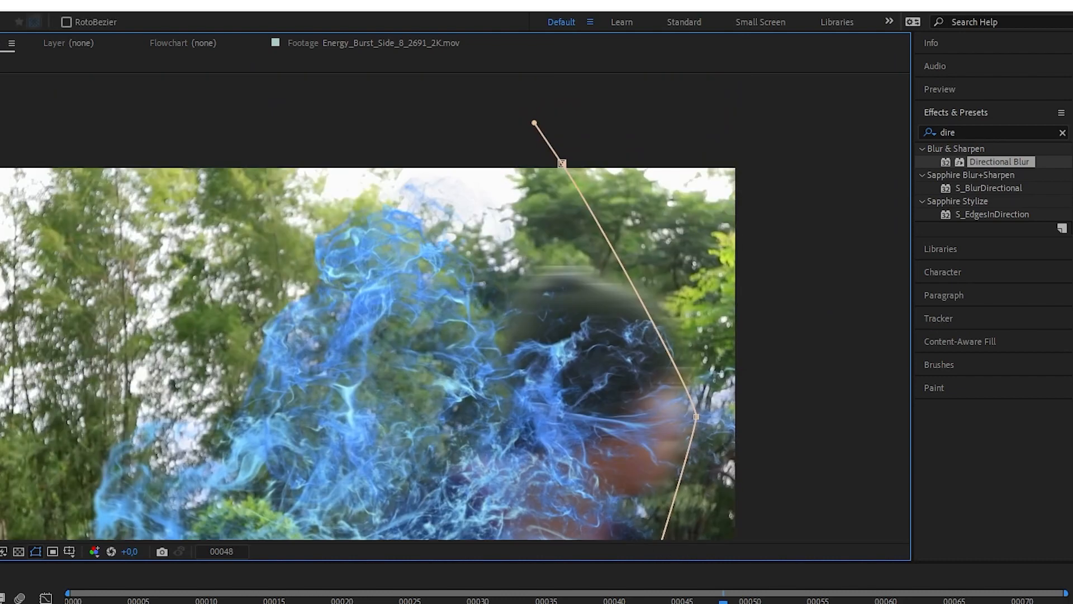
click(562, 164)
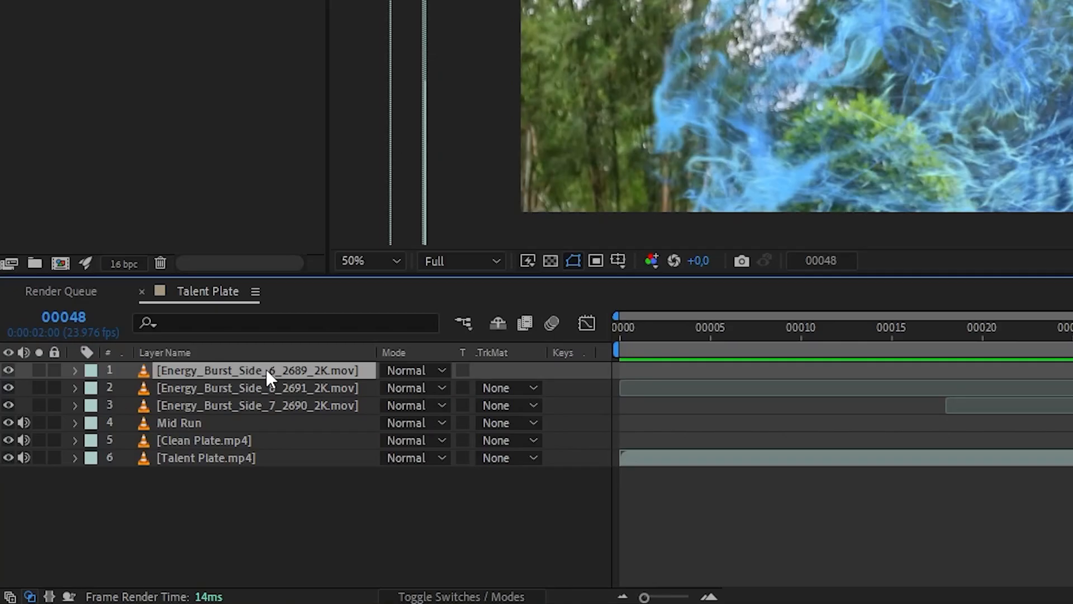
drag(276, 371, 291, 412)
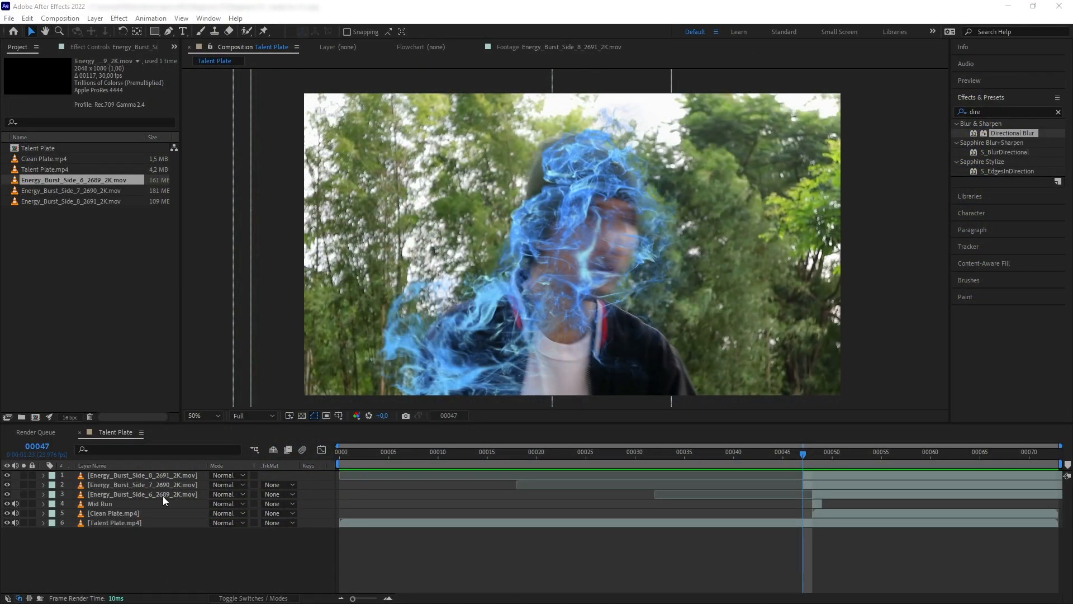
Hide all three energy burst layers and clear the layer selection
click(147, 485)
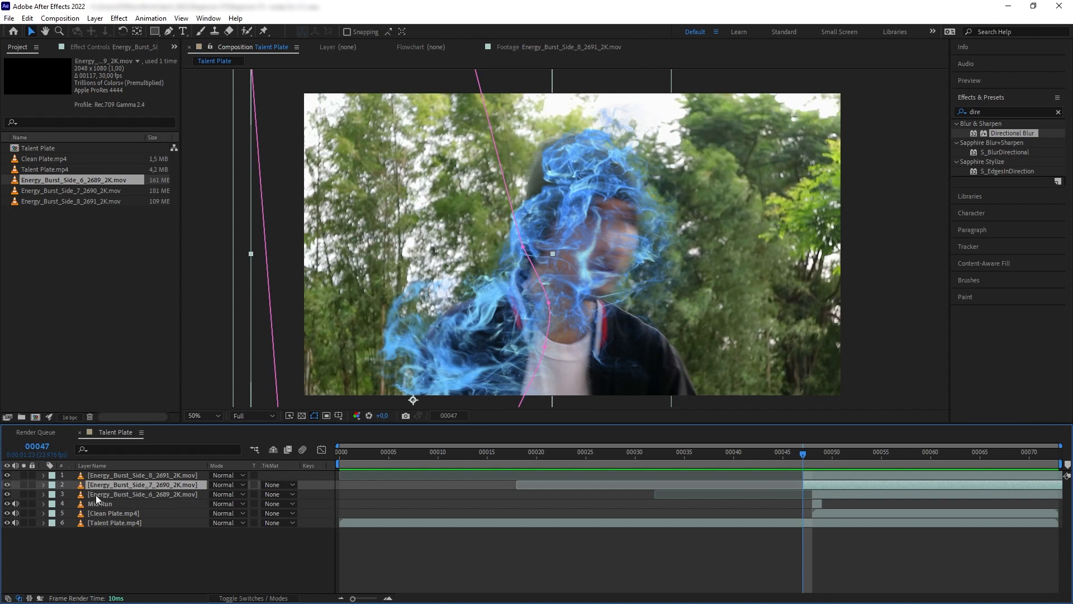
click(7, 476)
click(7, 484)
click(6, 494)
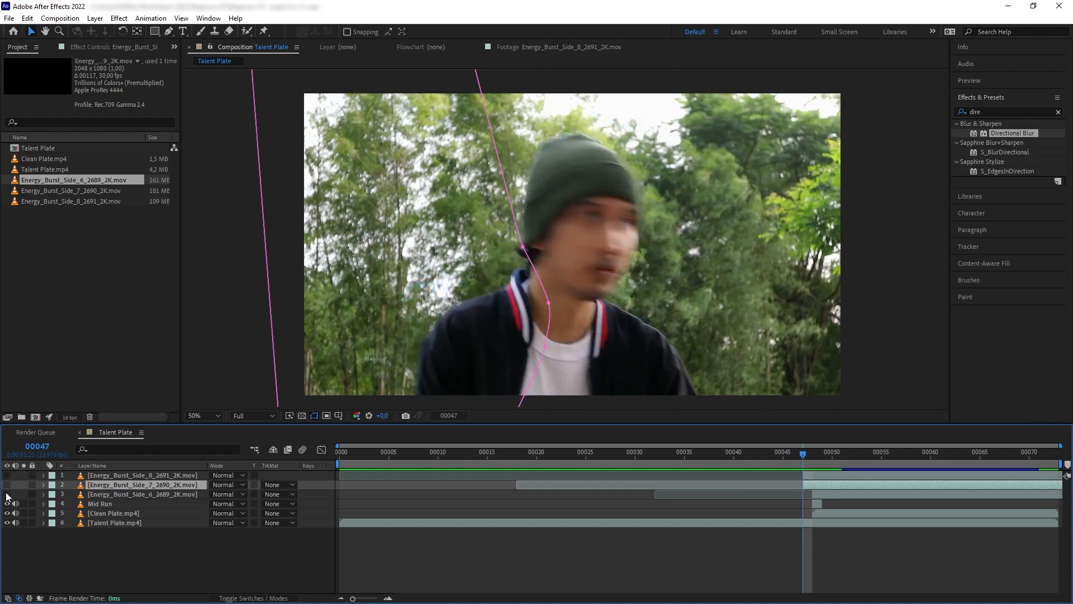
click(109, 541)
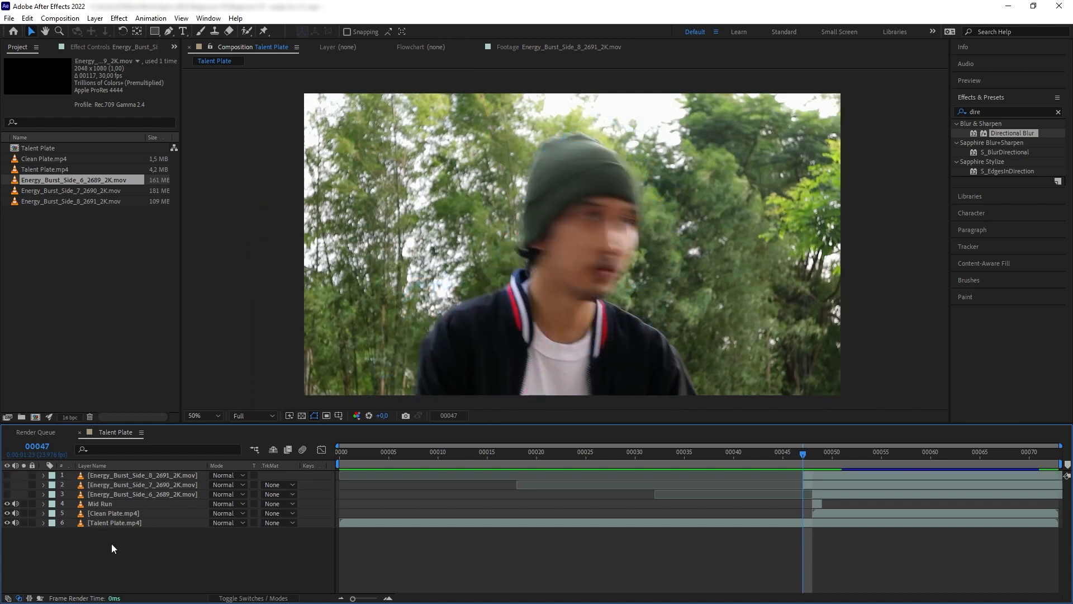
Show the Energy_Burst_Side_7 layer, apply the Tint effect to it, and compare the layer with the effect off and on
click(7, 484)
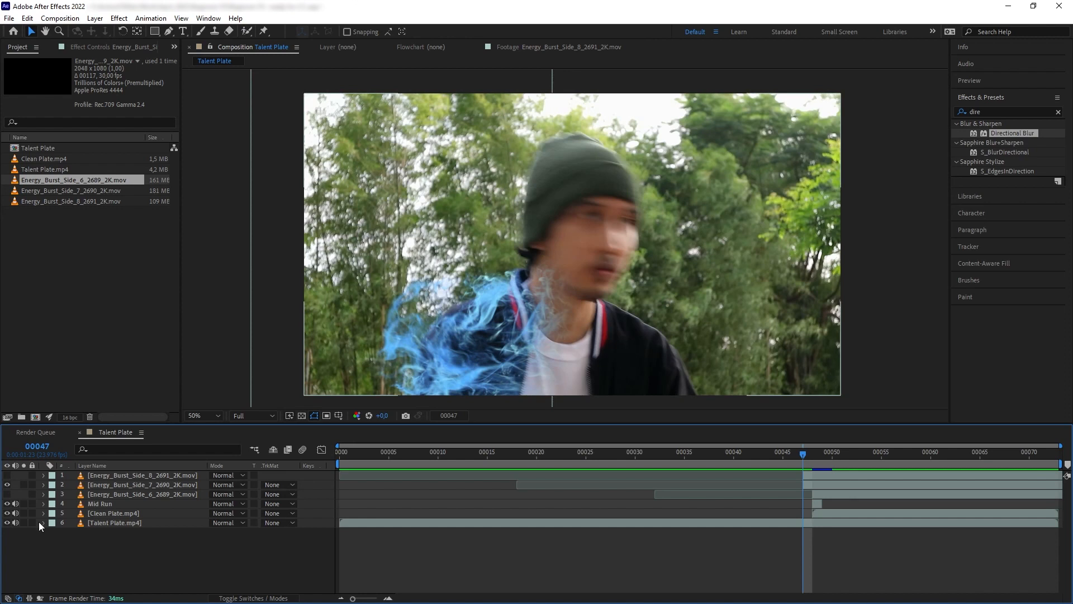
click(983, 112)
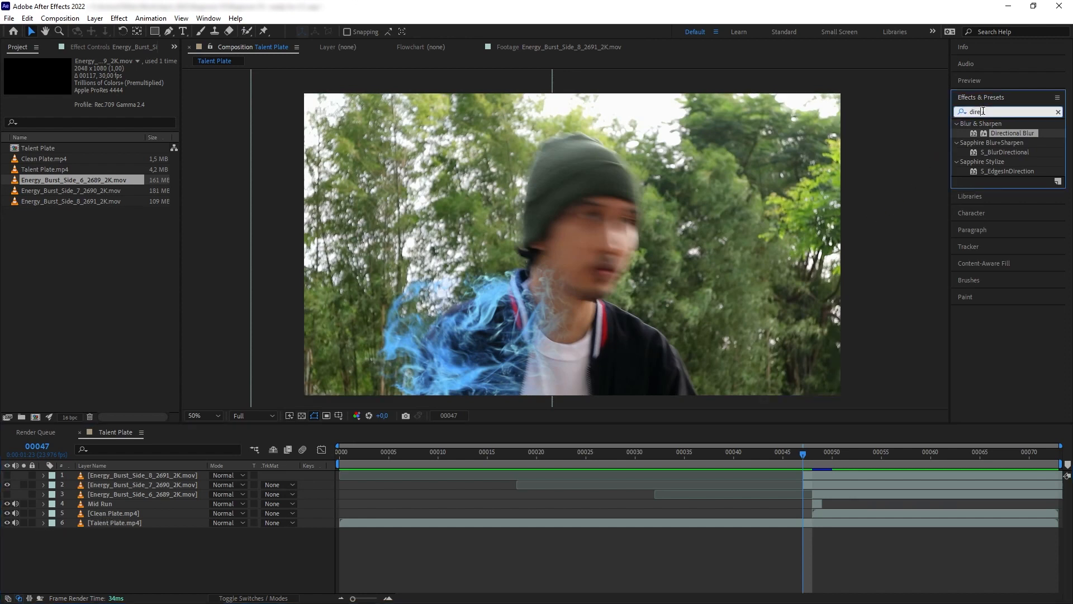
double_click(982, 111)
text(tint)
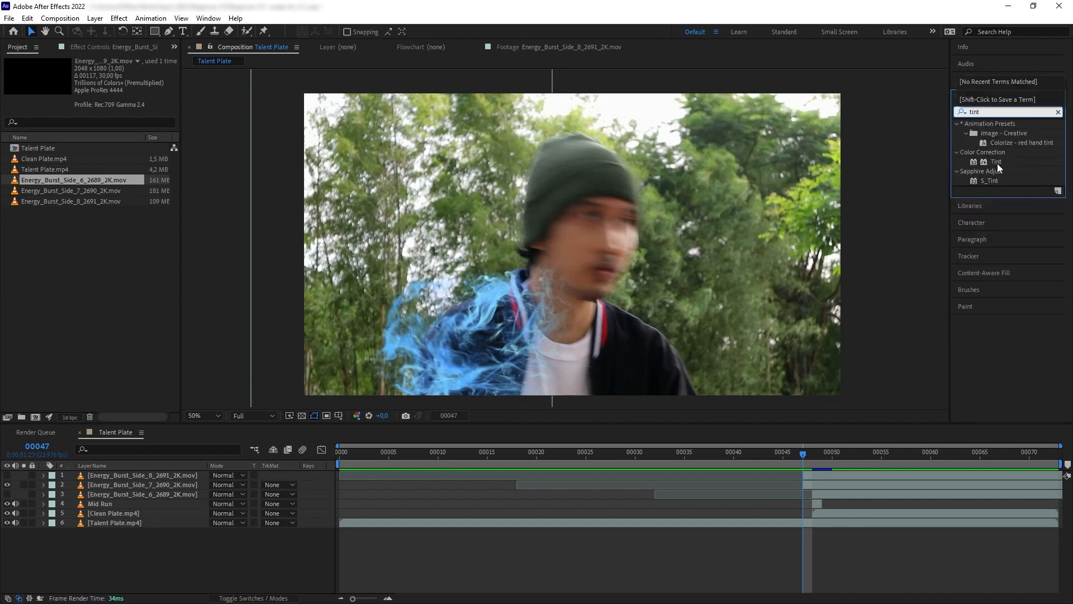
drag(998, 164, 126, 485)
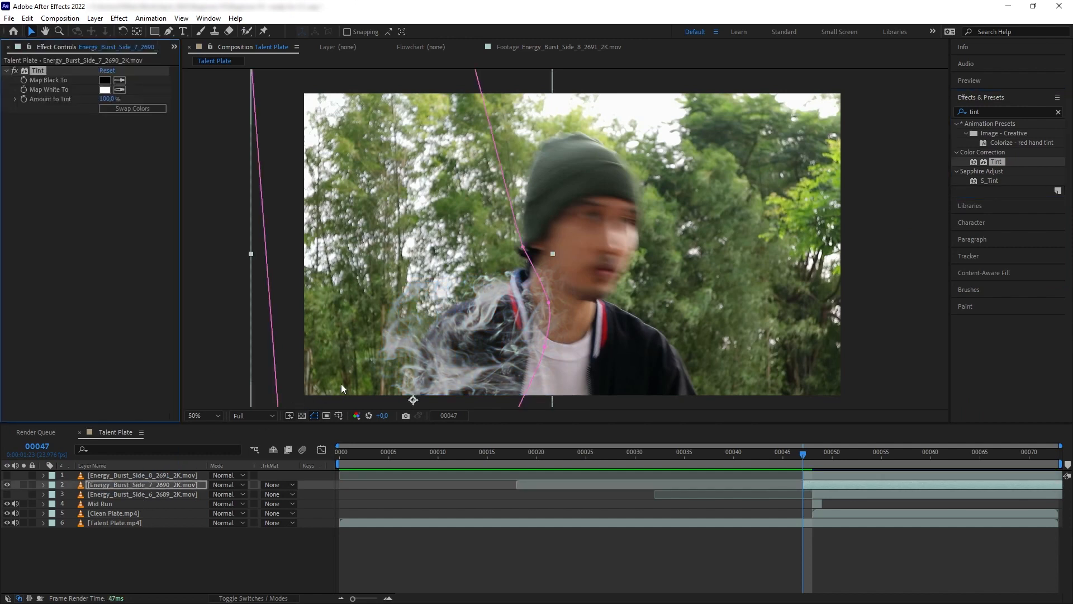
click(14, 72)
click(14, 72)
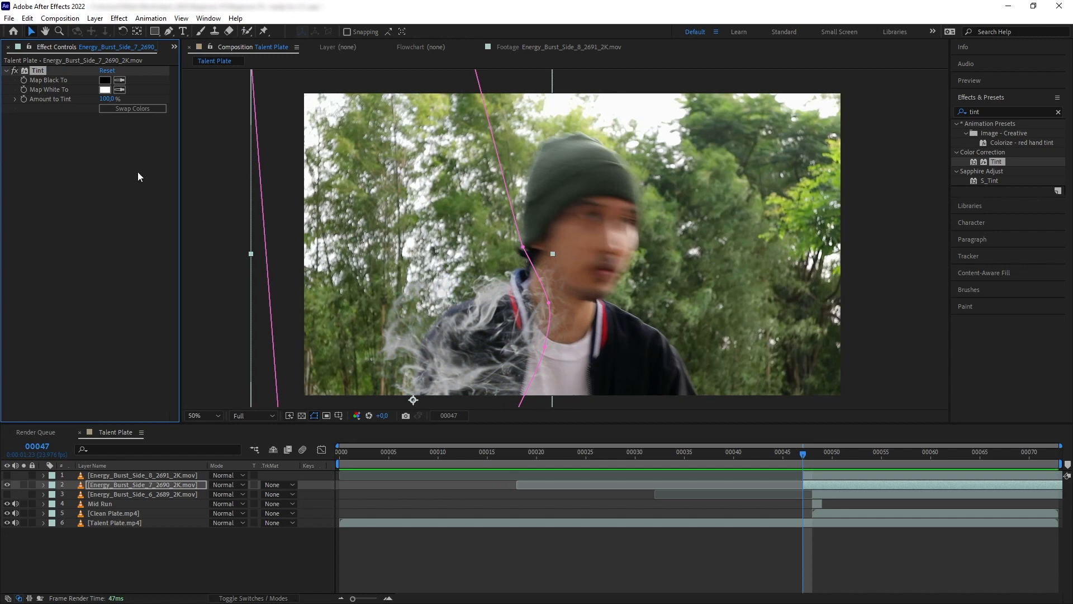
Sample Map Black To from the dark jacket and Map White To from the white shirt, and swap the two tint colors
click(120, 81)
click(621, 367)
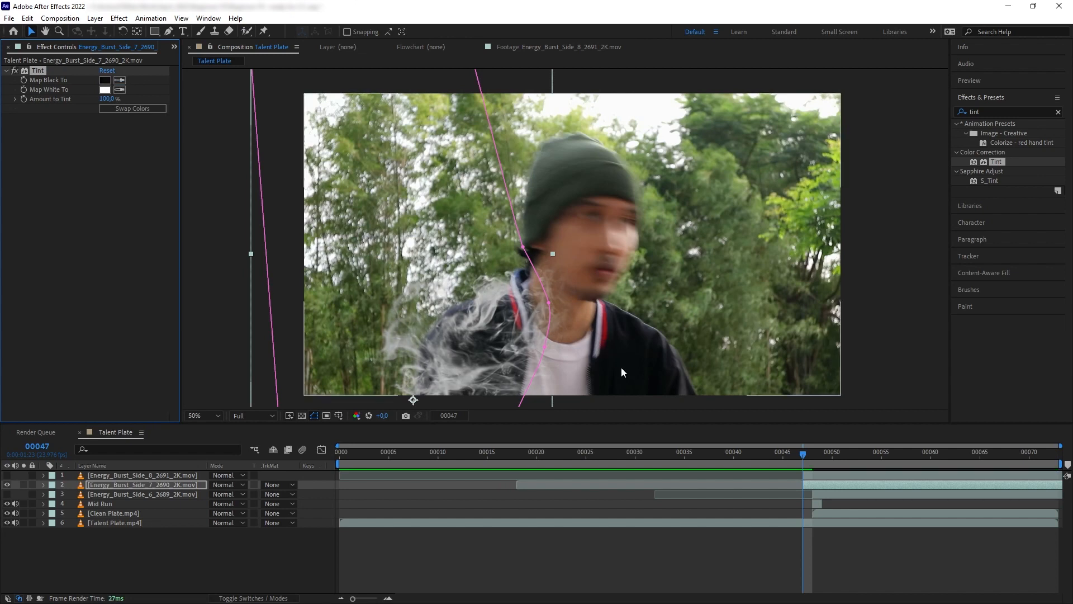
click(119, 89)
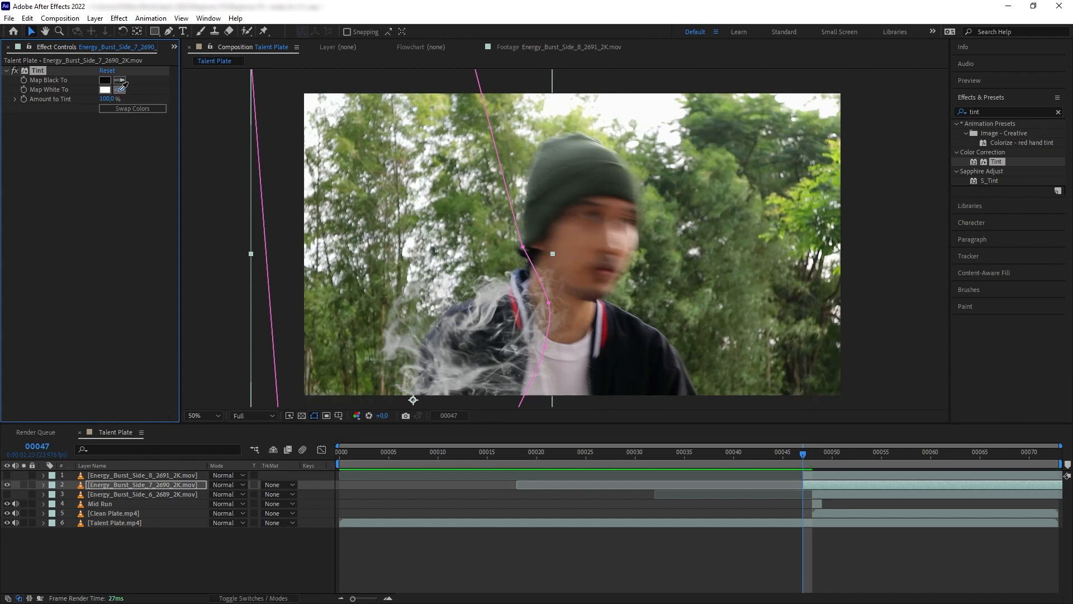
click(565, 357)
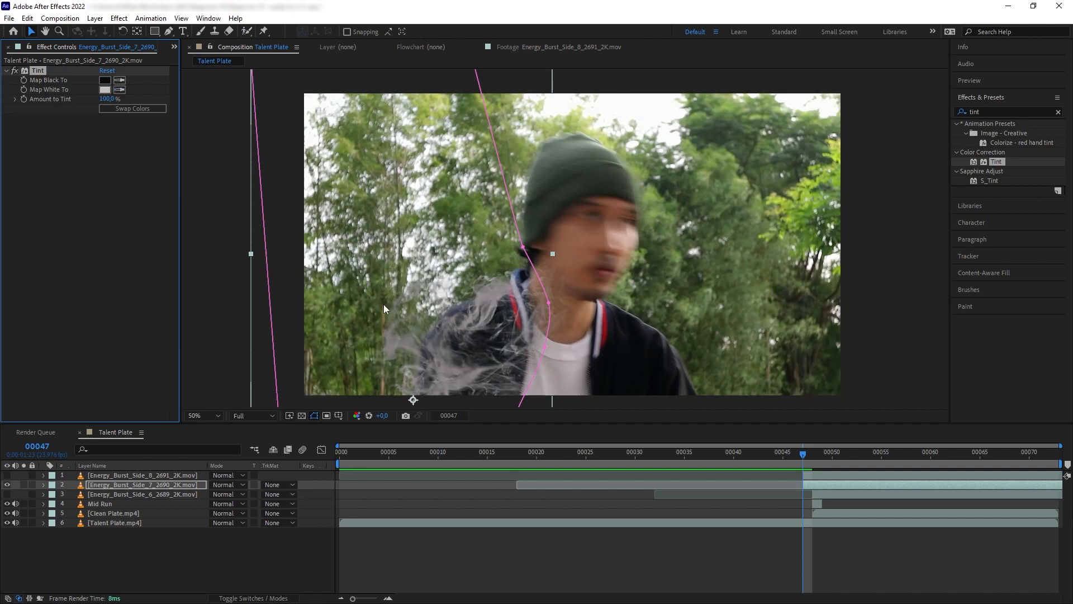
click(119, 109)
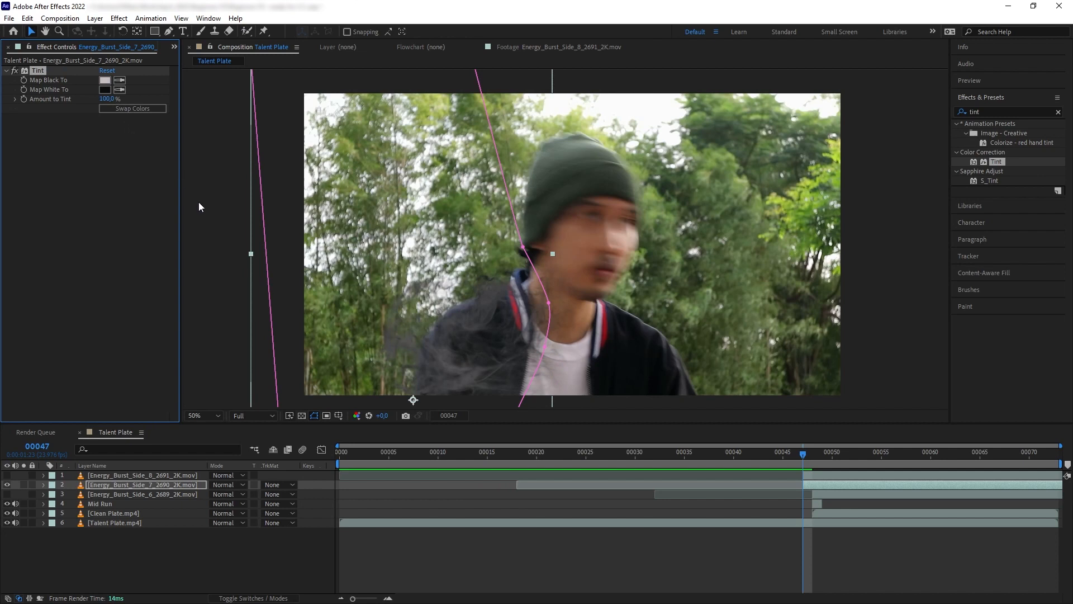
Add a Curves effect to the Energy_Burst_Side_7 layer and pull the RGB curve's midpoint down to darken the smoke
click(1018, 110)
text(curve)
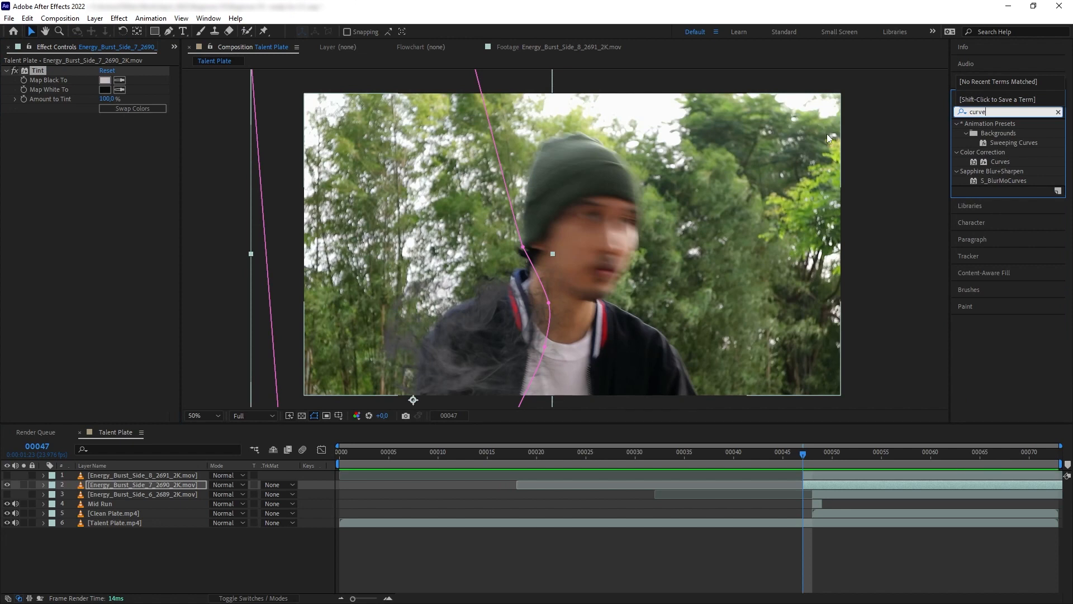
drag(1001, 161, 125, 221)
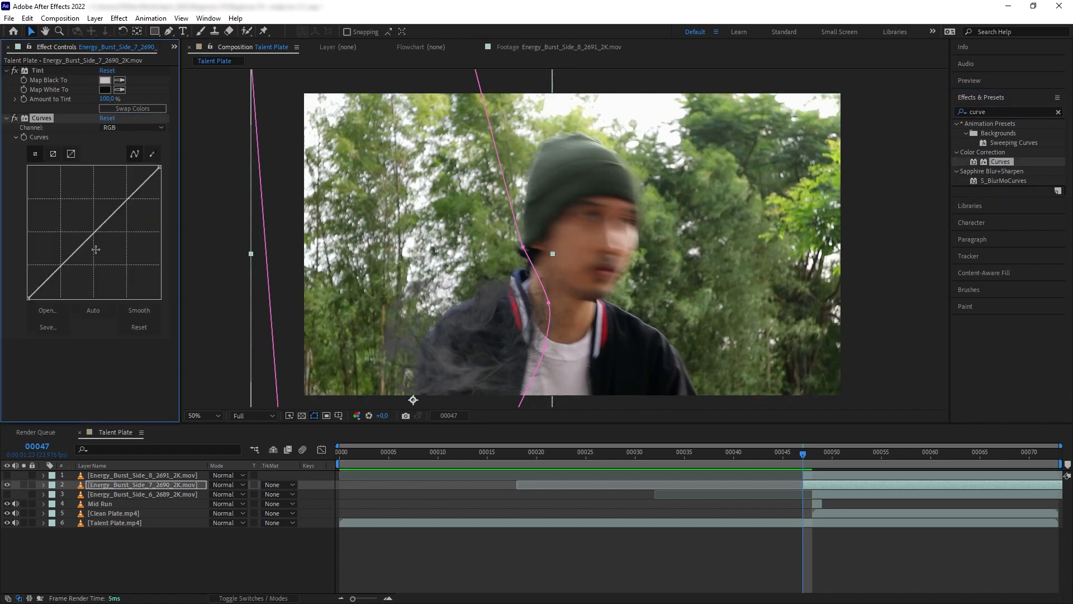
drag(93, 232, 108, 240)
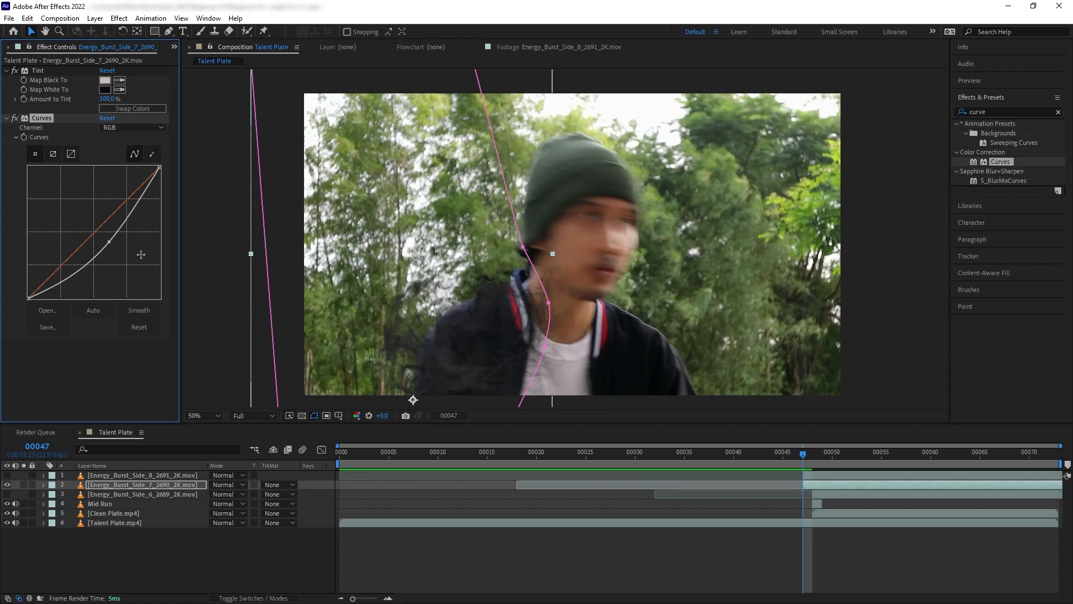
click(823, 463)
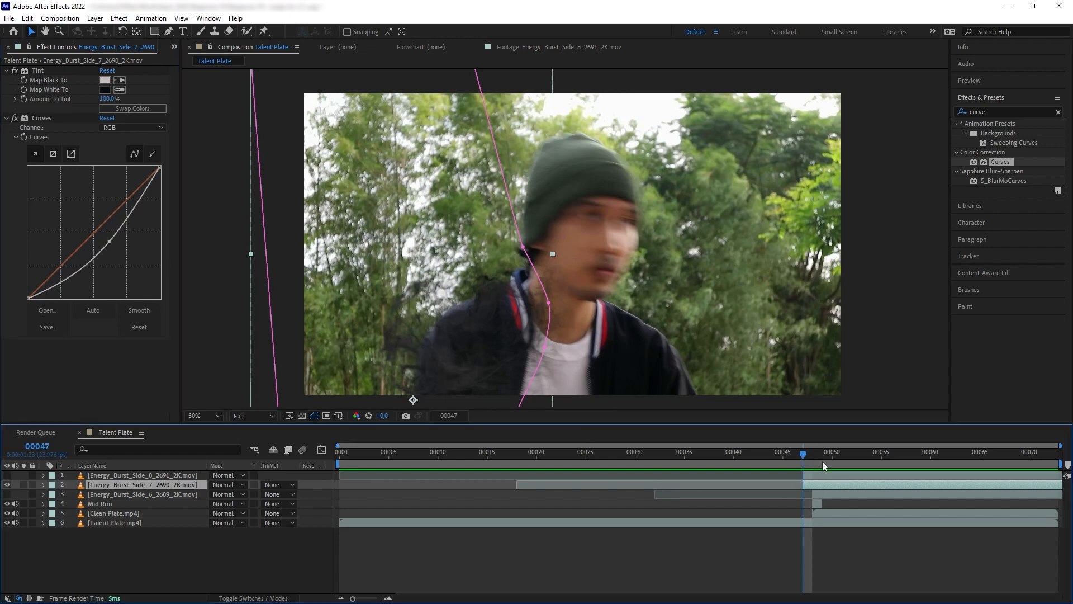
mouse_move(793, 456)
mouse_down()
mouse_move(846, 455)
mouse_move(801, 455)
mouse_up()
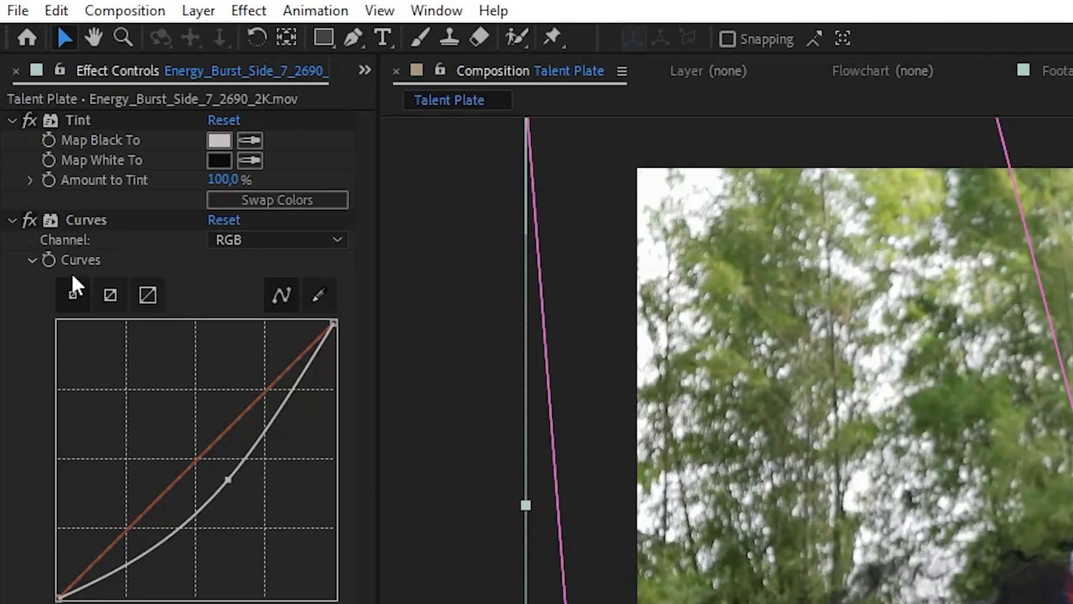
Copy the Tint and Curves effects, show the Energy_Burst_Side_8 layer, and paste both effects onto it
click(76, 116)
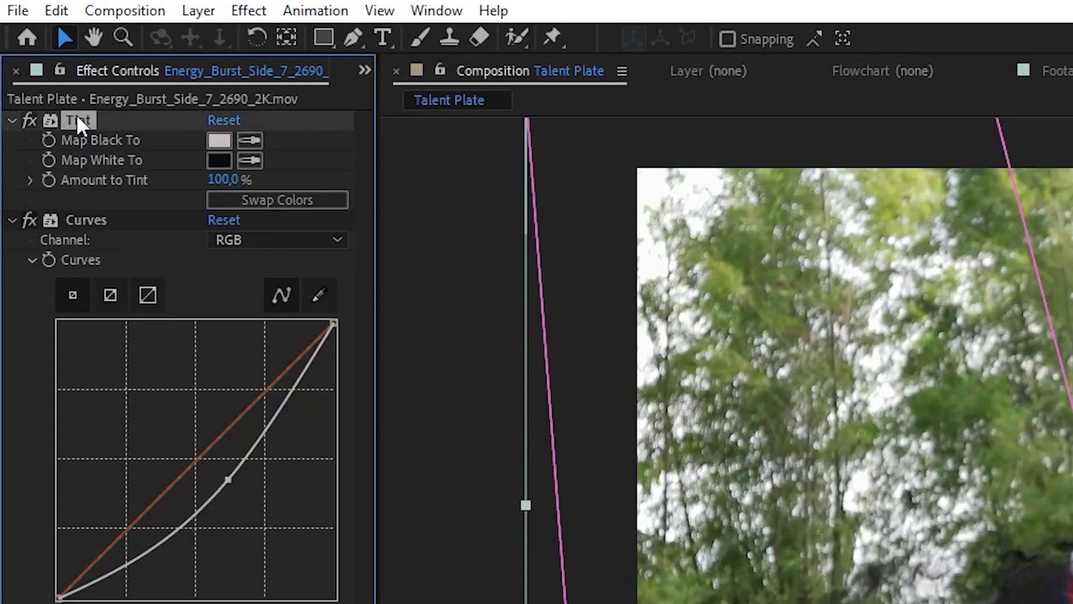
ctrl+click(85, 216)
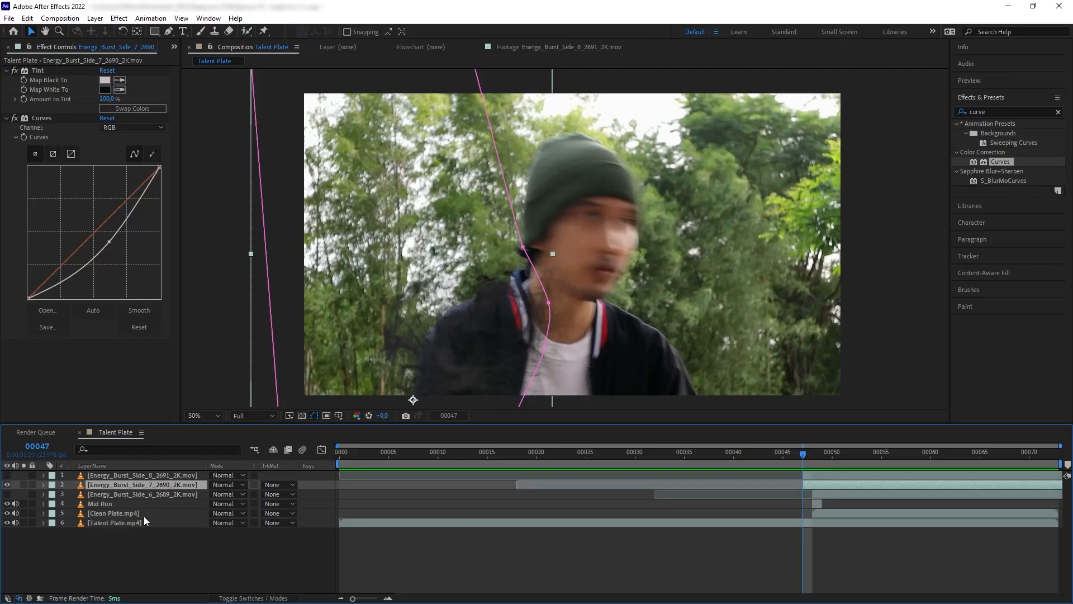
click(7, 476)
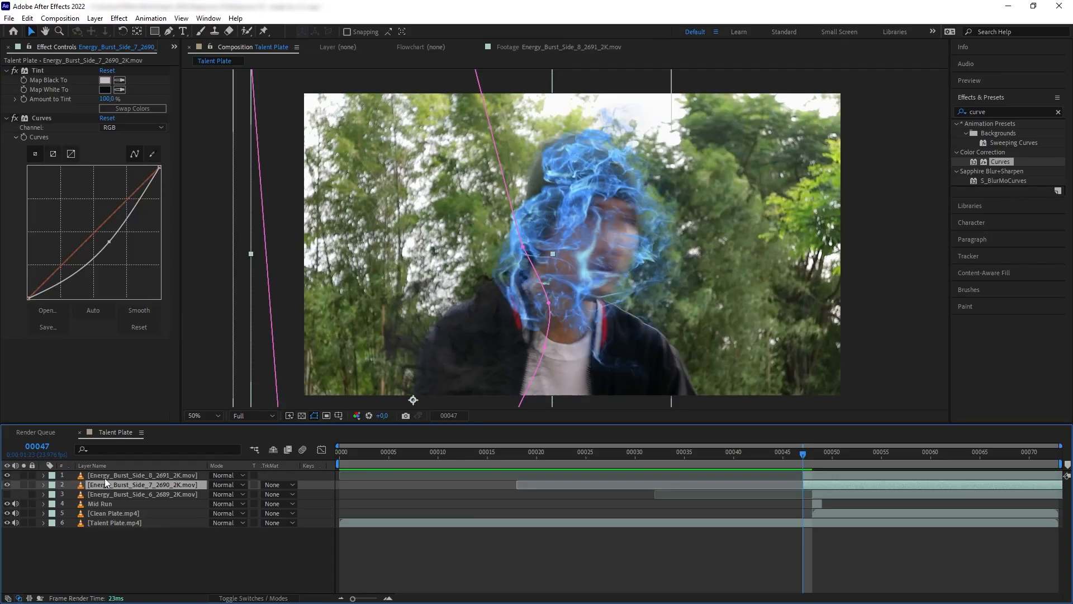
click(106, 476)
click(80, 344)
key(ctrl+v)
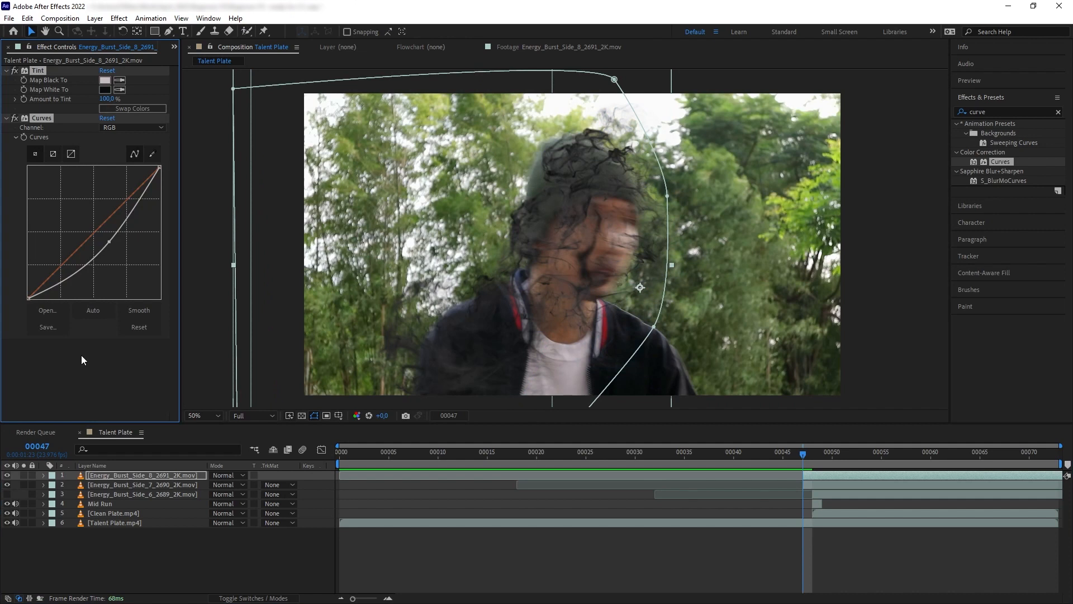
On Energy_Burst_Side_8, sample Map White To from the green beanie and bend the RGB curve slightly lower
click(119, 89)
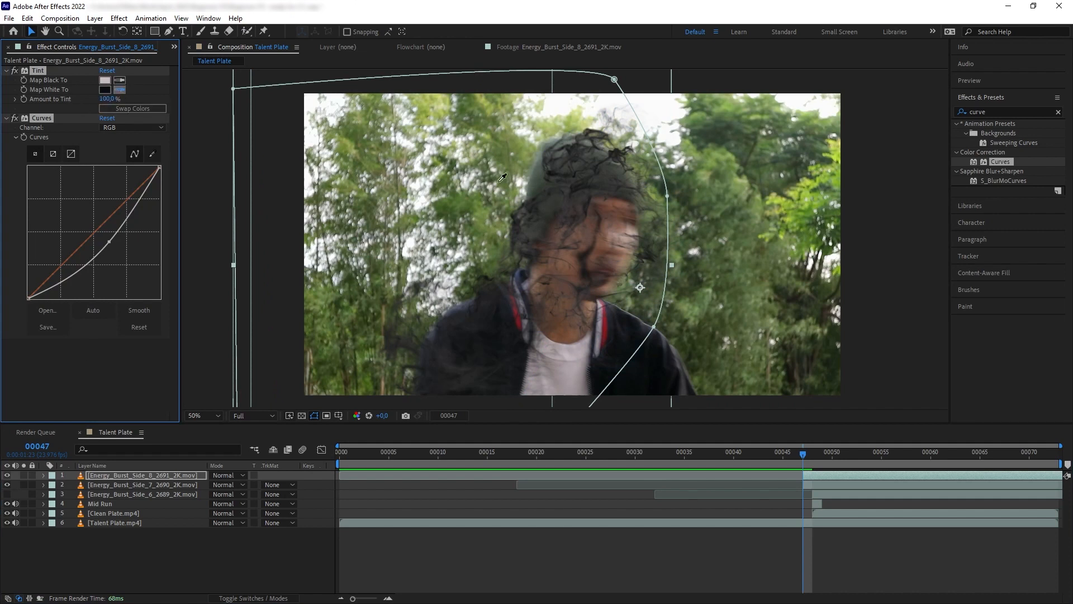
click(545, 189)
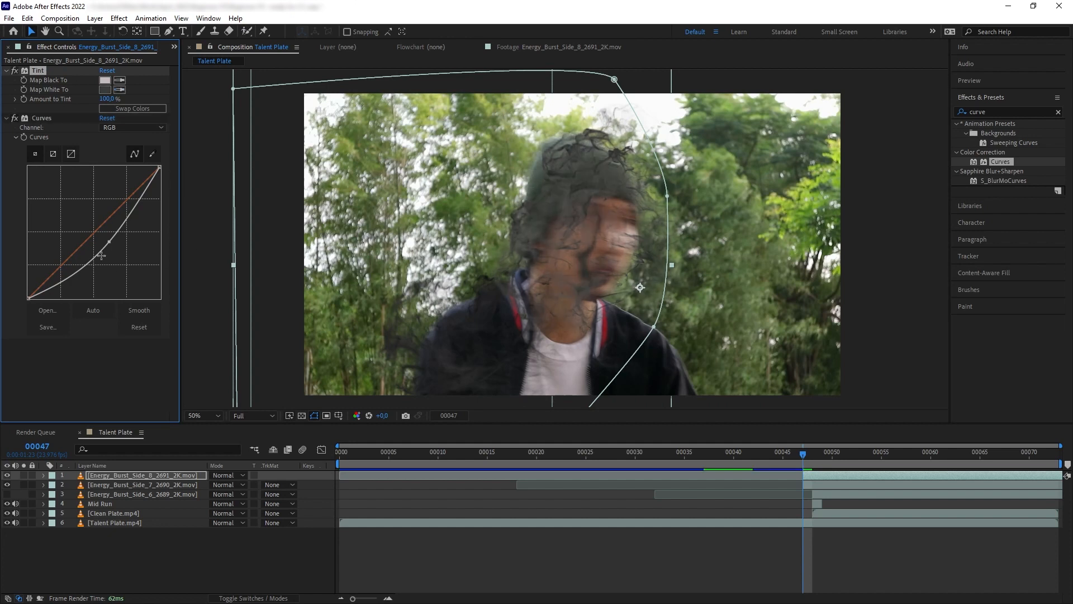
drag(111, 241, 114, 241)
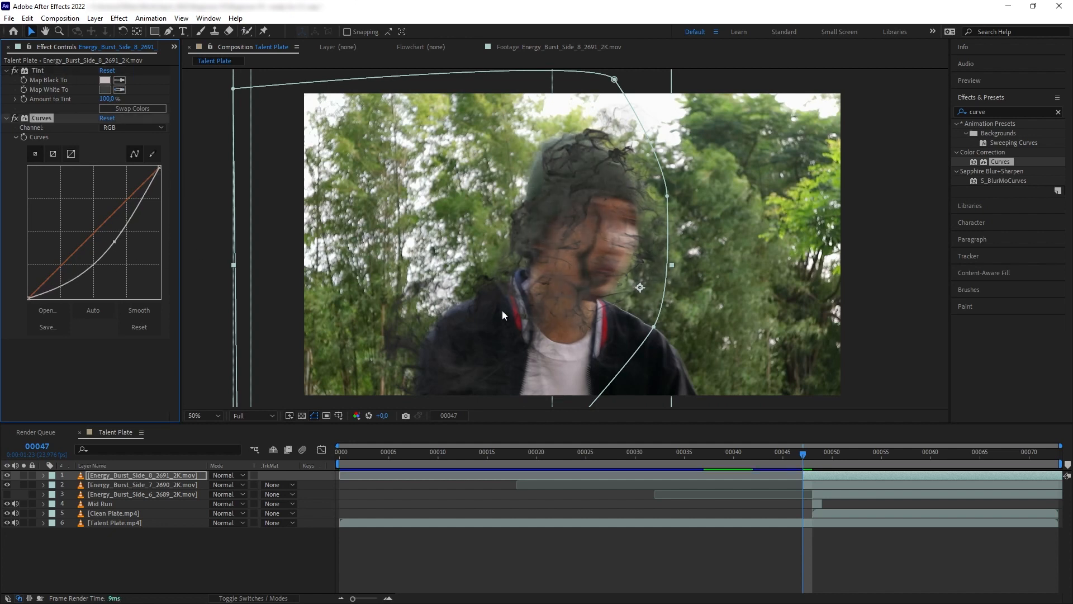
Copy the adjusted Tint and Curves effects to the Energy_Burst_Side_6 layer, make it visible, and play back the composition from near the start
ctrl+click(40, 71)
click(6, 494)
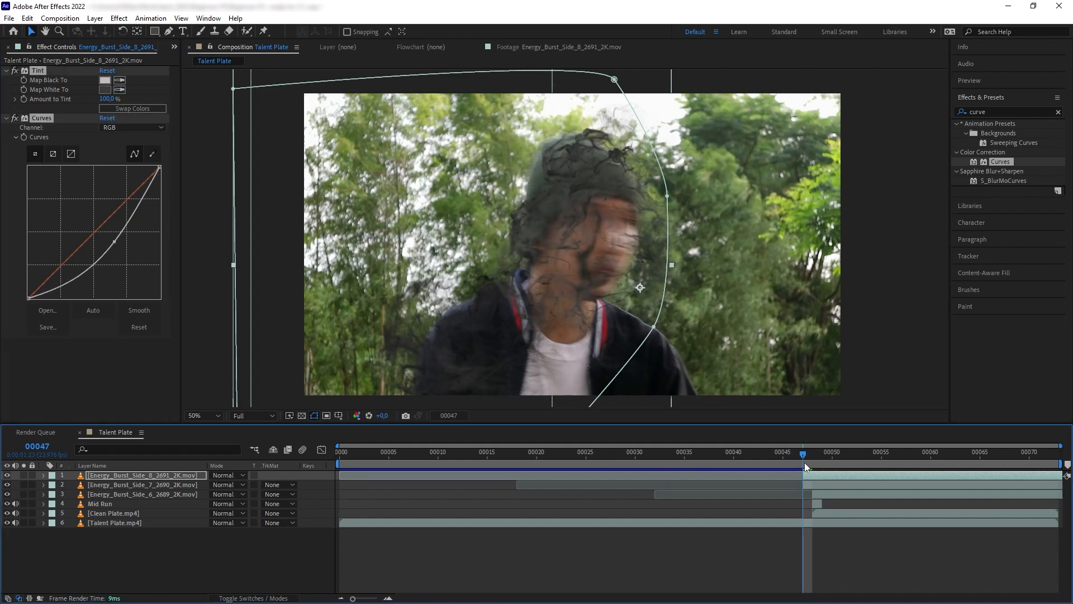
drag(804, 461, 824, 459)
click(98, 494)
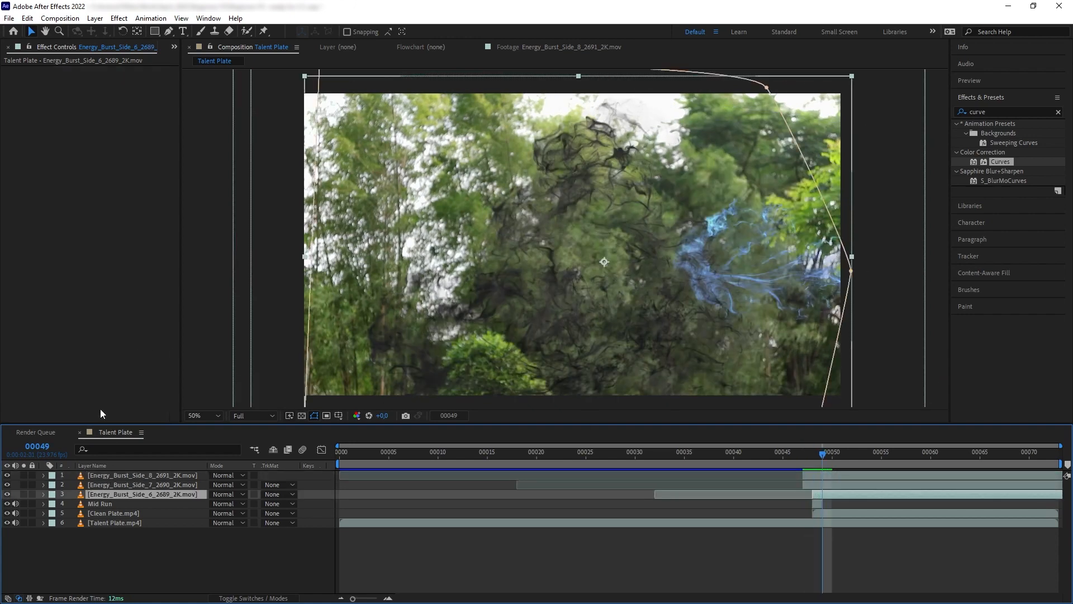
drag(824, 459, 370, 459)
key(space)
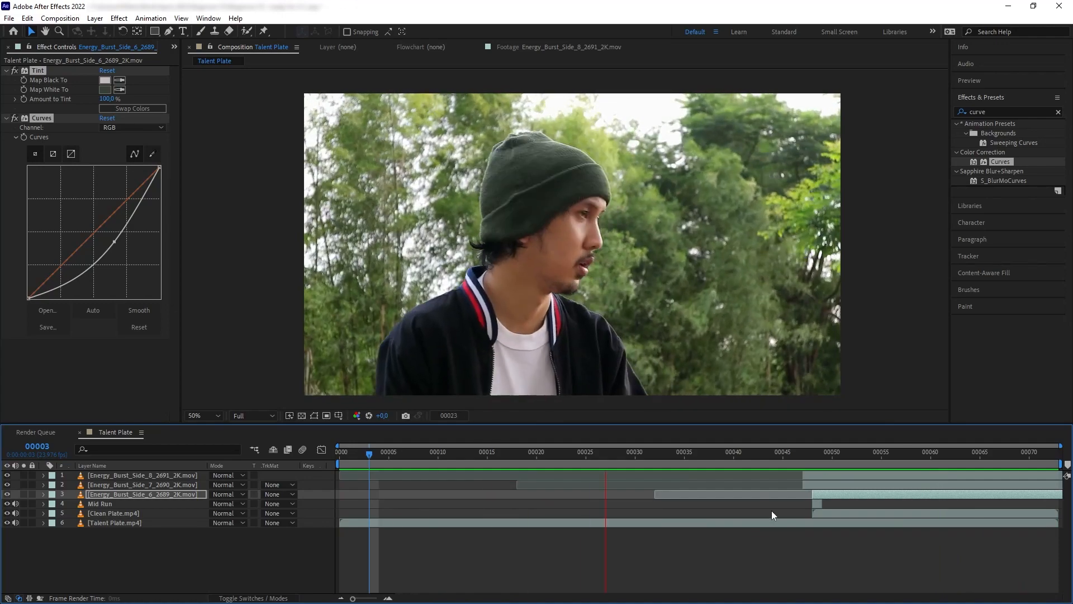
At frame 48, add an adjustment layer on top with a Curves effect and raise the RGB curve strongly to brighten the image
mouse_move(827, 452)
mouse_down()
mouse_move(833, 460)
mouse_move(801, 468)
mouse_move(764, 460)
mouse_move(815, 454)
mouse_up()
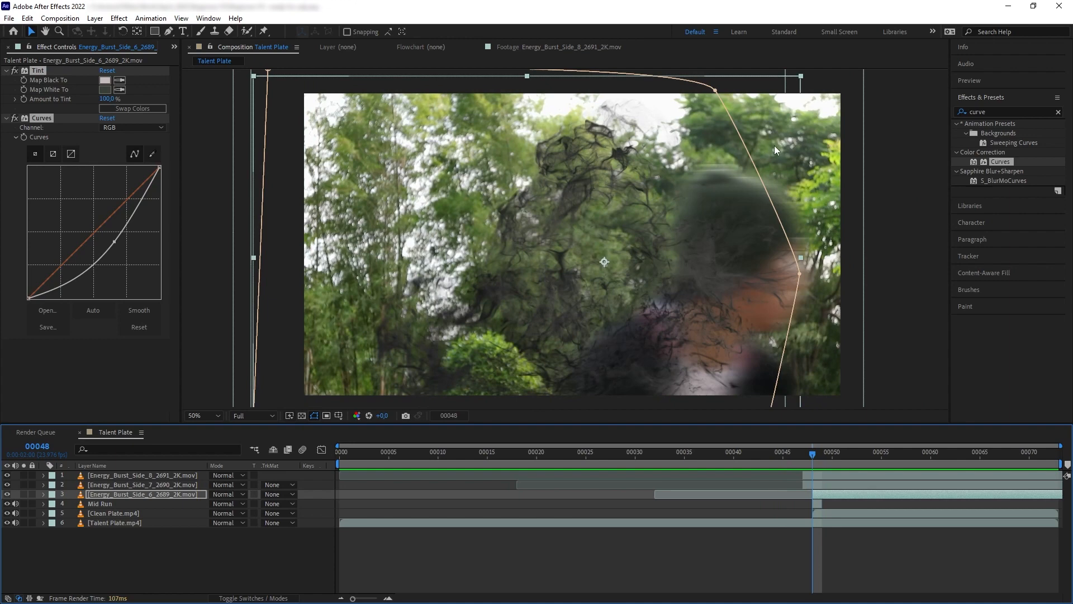
key(F2)
click(95, 18)
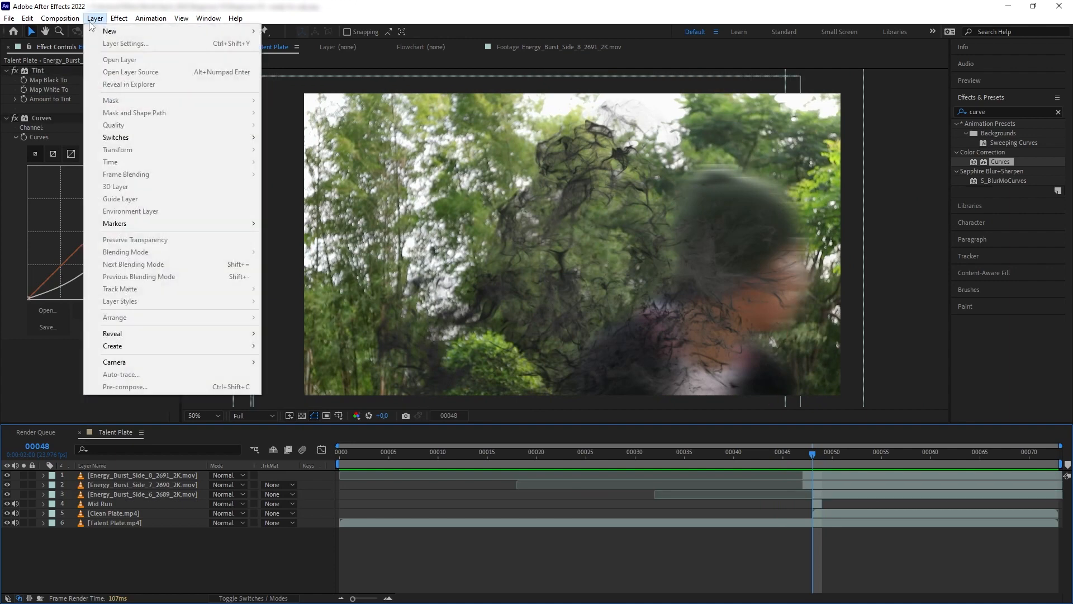
mouse_move(112, 31)
click(296, 104)
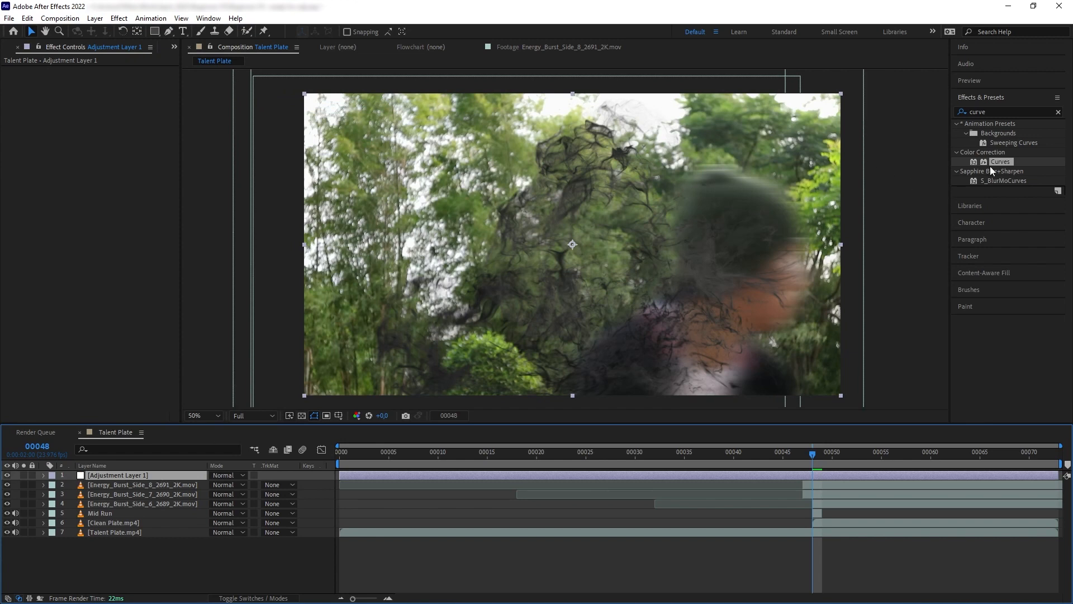
drag(1001, 162, 159, 479)
drag(84, 197, 65, 172)
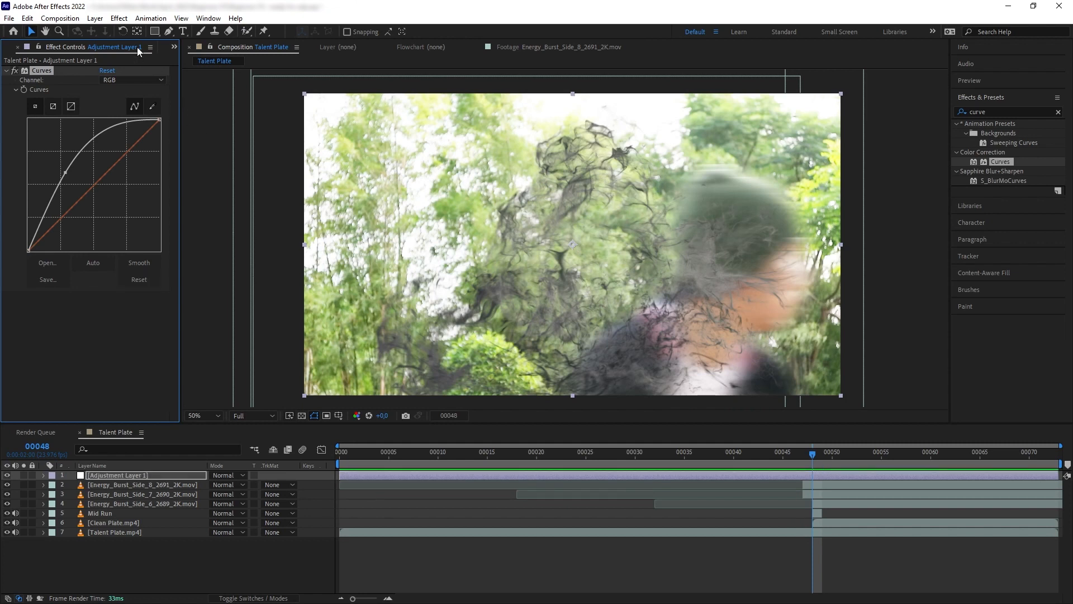
Draw a closed Pen mask on the adjustment layer around the upper-right area of the image, curving past the blurred head to beyond the frame edge
click(168, 32)
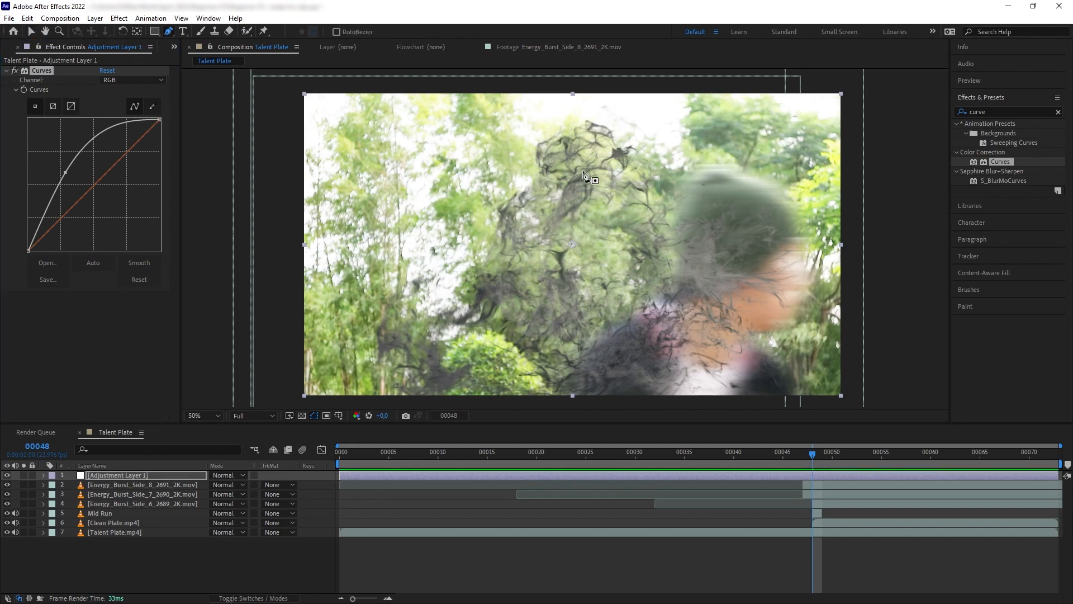
click(530, 84)
click(538, 154)
drag(538, 157, 562, 182)
drag(700, 282, 727, 294)
click(877, 292)
click(902, 78)
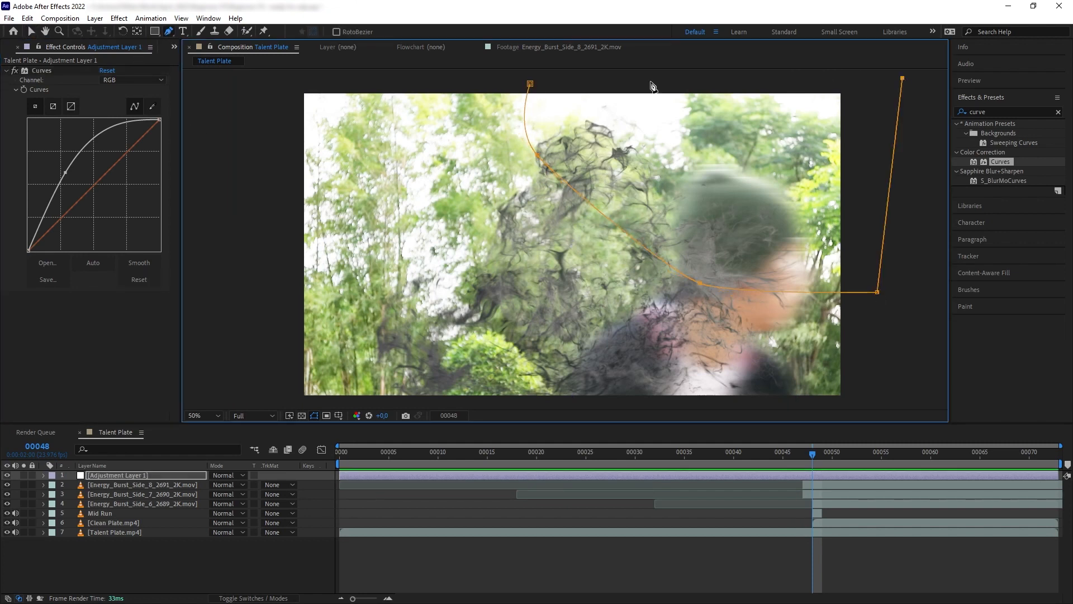
click(530, 84)
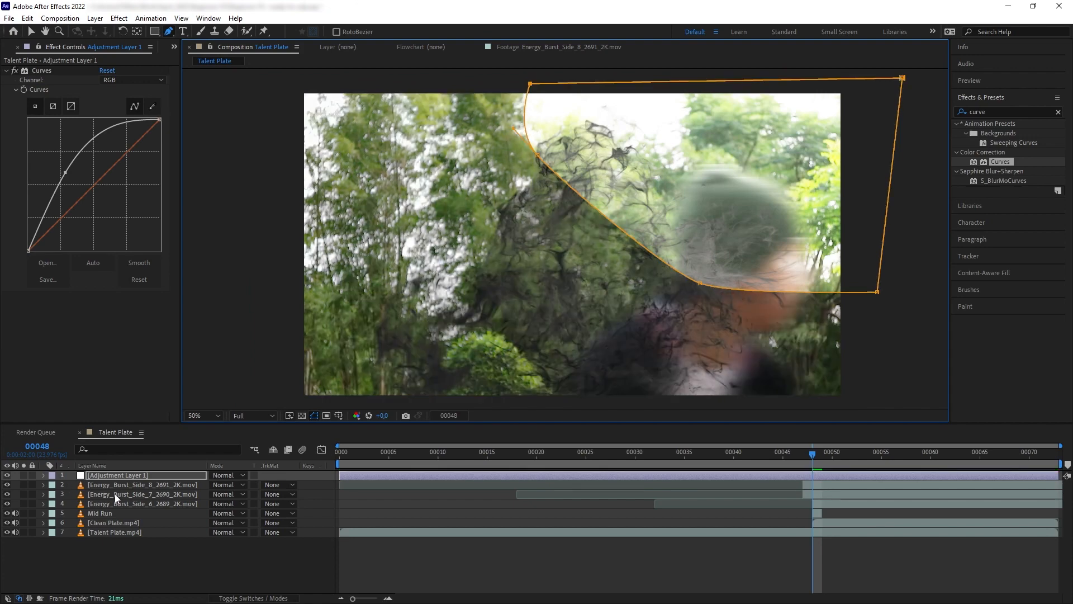
Set the adjustment layer's mask feather to 105 pixels and check the neighbouring frame
key(f)
drag(226, 496, 278, 484)
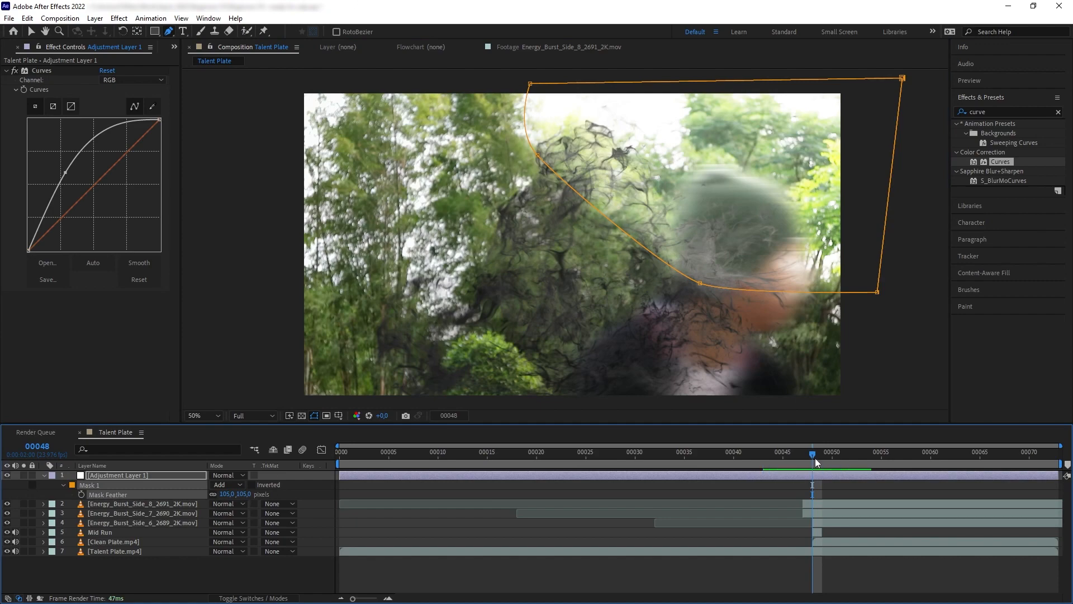
mouse_move(812, 457)
mouse_down()
mouse_move(800, 458)
mouse_move(965, 468)
mouse_move(803, 461)
mouse_move(812, 462)
mouse_up()
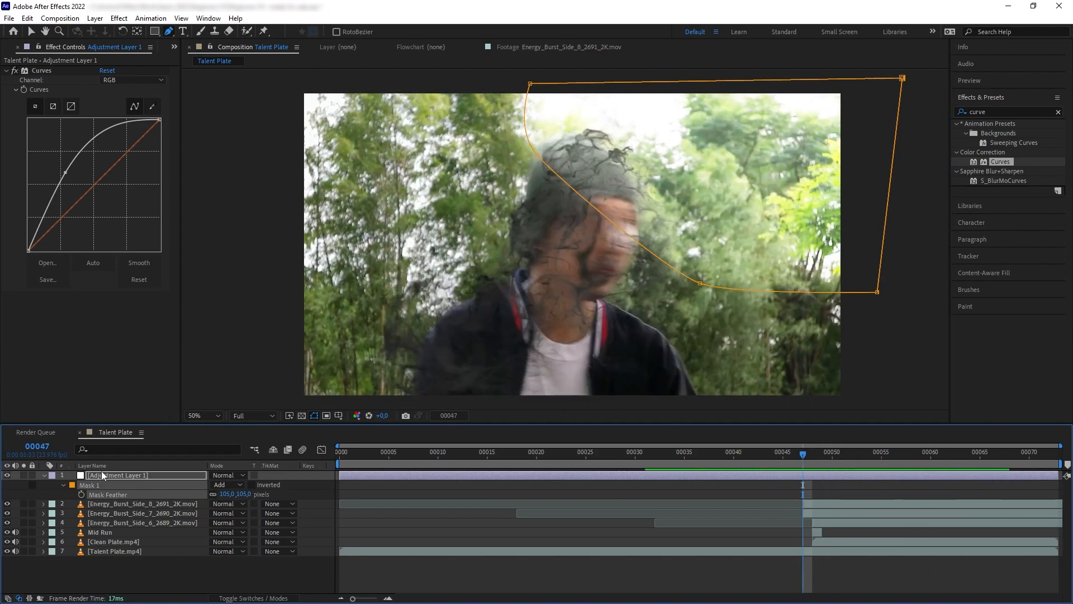
Duplicate the adjustment layer and place one copy directly below the Energy_Burst_Side_8 layer
click(44, 475)
click(159, 476)
key(ctrl+d)
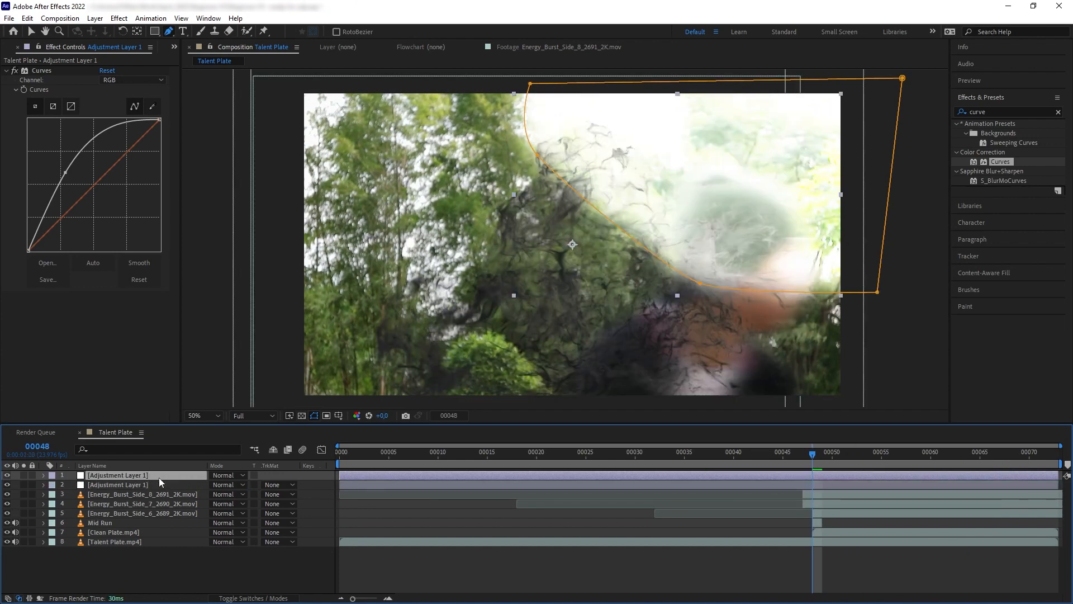
drag(96, 479, 151, 498)
Move the lower adjustment layer's mask down and left over the smoke, pull its upper-right corner point inward below the head, and check neighbouring frames
key(v)
double_click(700, 283)
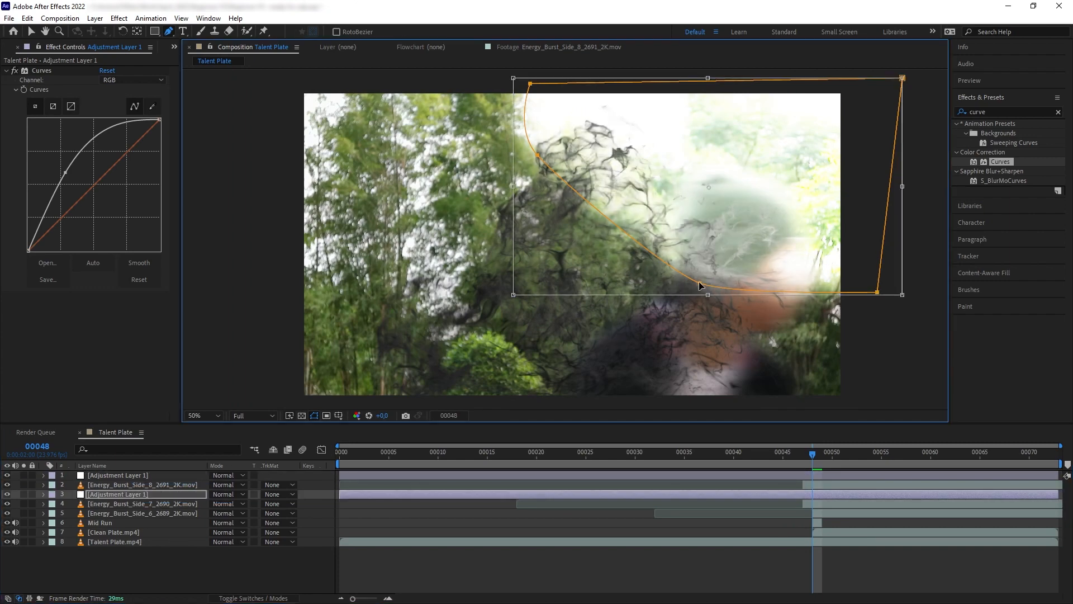
drag(723, 254, 648, 356)
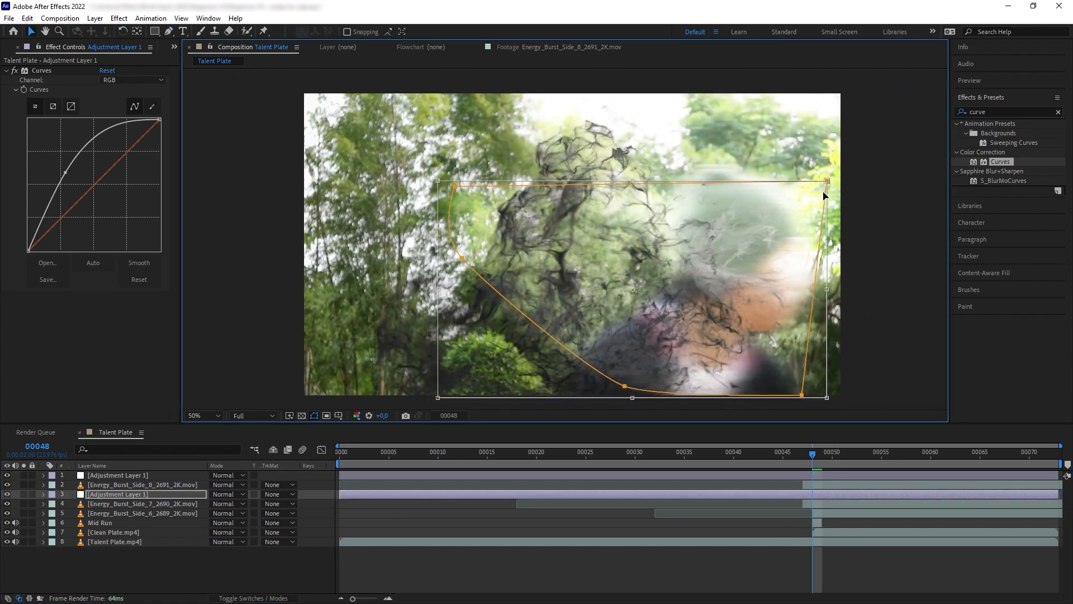
double_click(854, 214)
drag(826, 180, 722, 283)
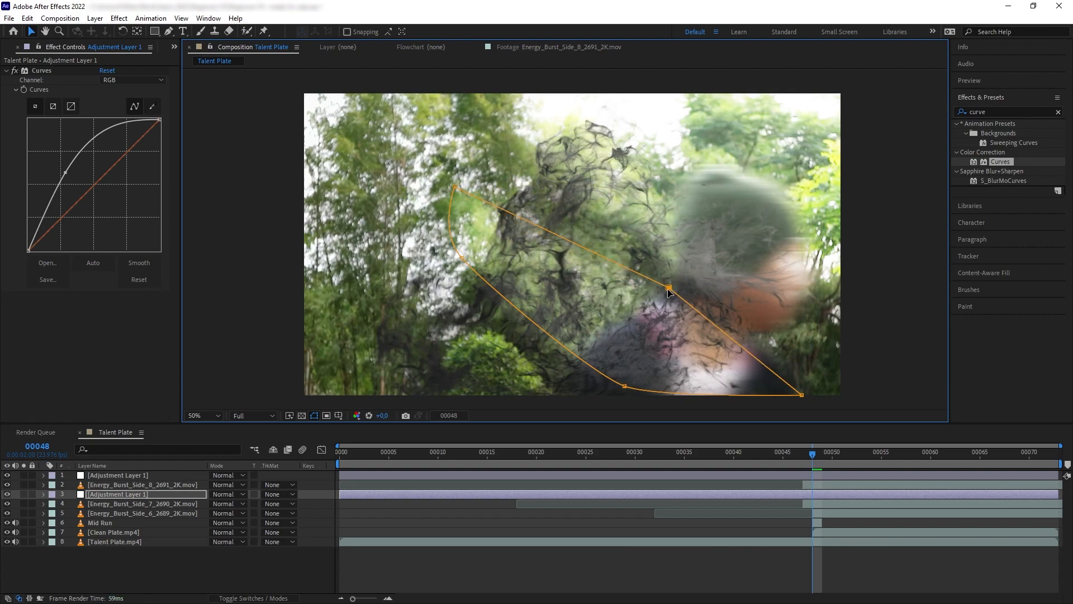
click(158, 485)
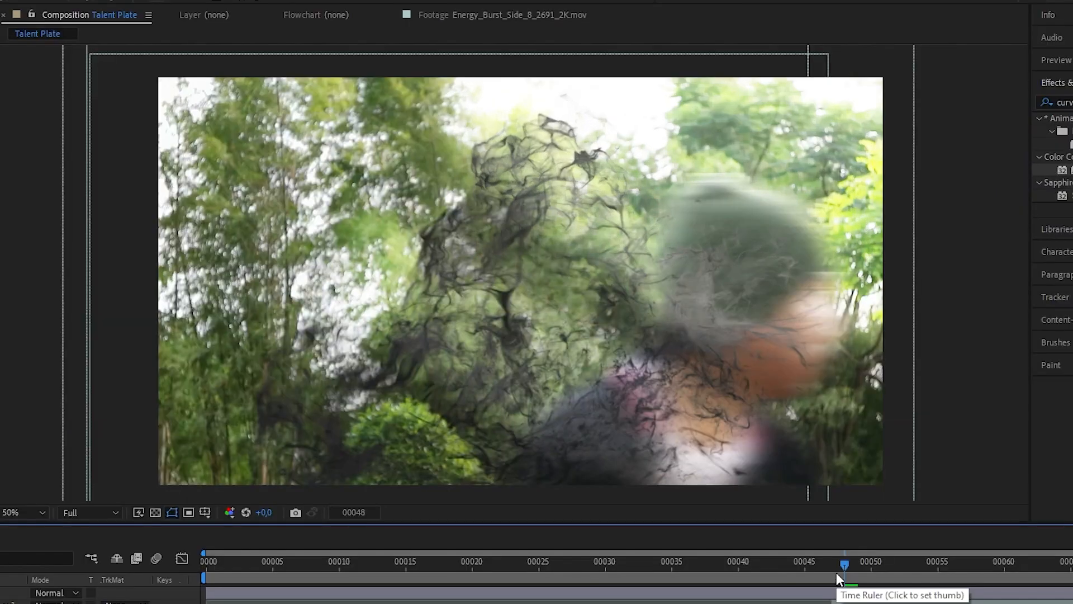
mouse_move(806, 460)
mouse_down()
mouse_move(772, 464)
mouse_move(787, 464)
mouse_up()
drag(809, 578, 844, 575)
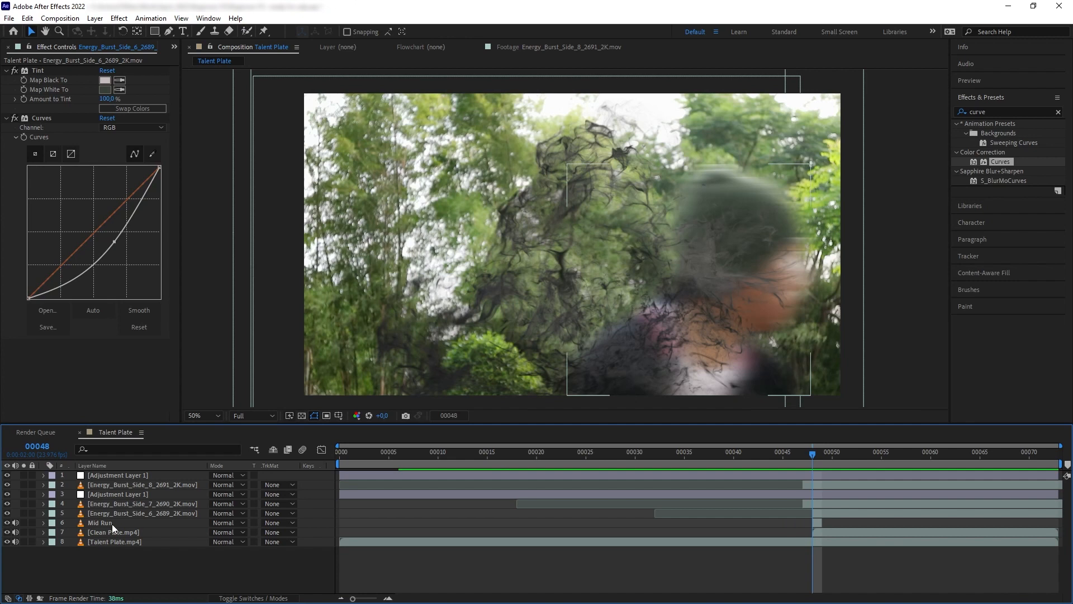
Pre-compose the three energy burst layers and both adjustment layers into a new composition named Smoke Comp
click(112, 513)
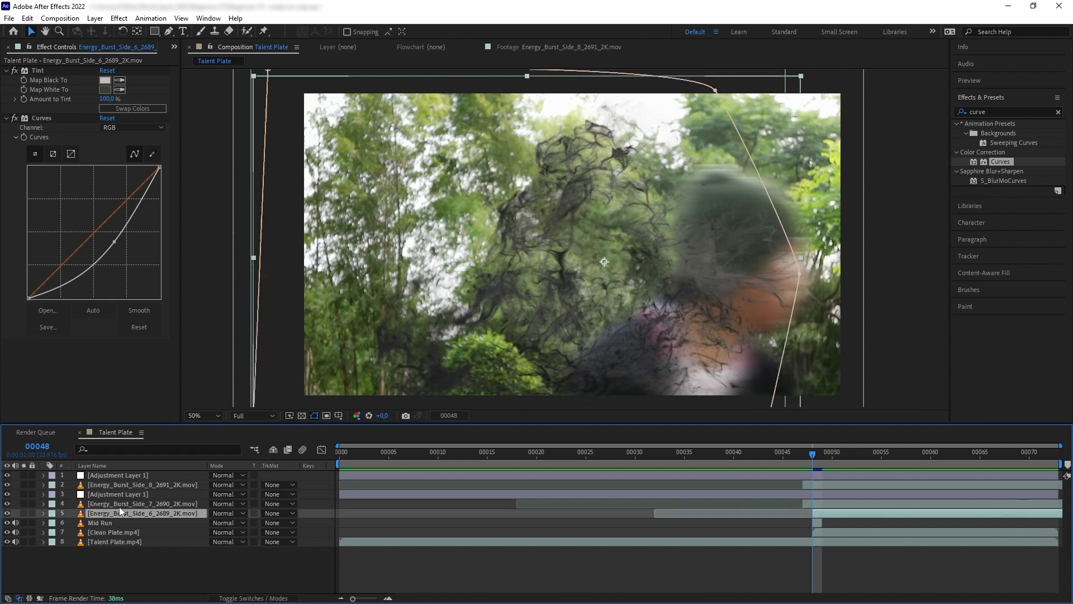
shift+click(116, 477)
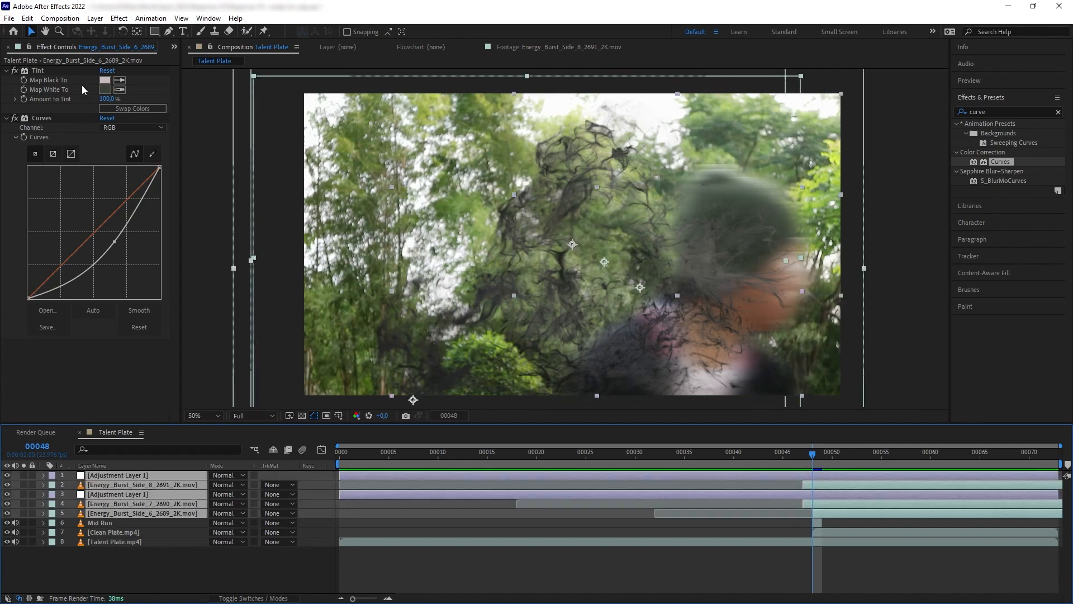
click(95, 18)
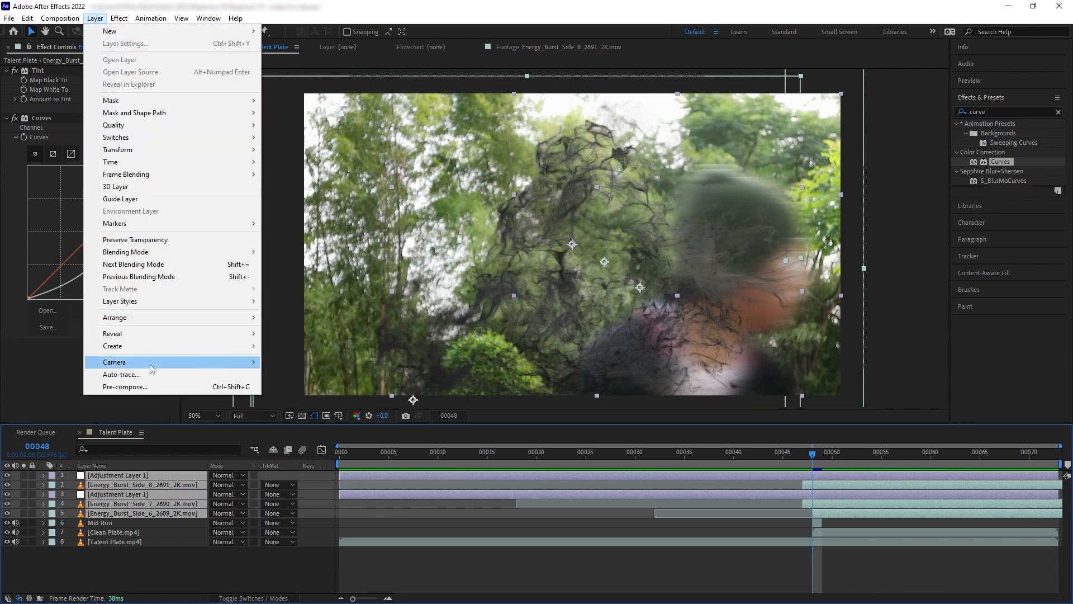
click(125, 387)
text(Smoke Comp)
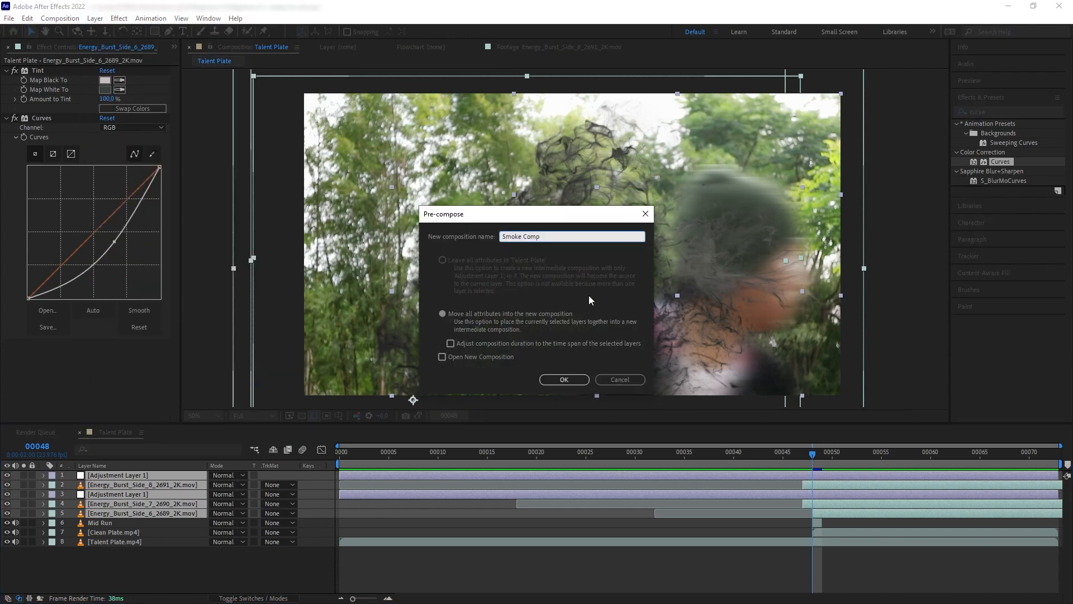
click(570, 379)
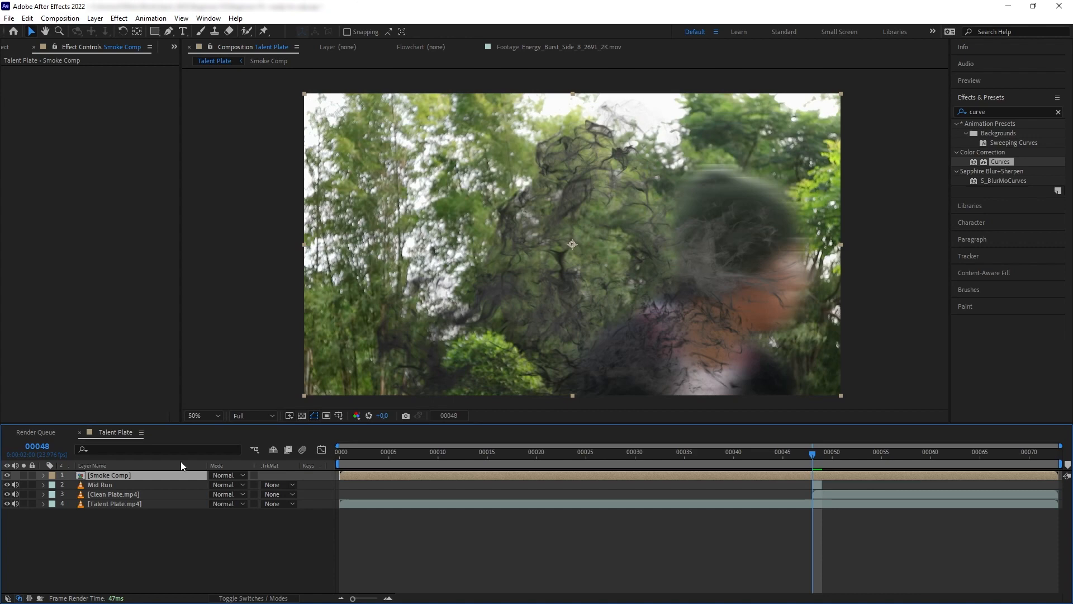
Open Smoke Comp, inspect its two adjustment layers and their masks, and return to the Talent Plate composition
double_click(99, 476)
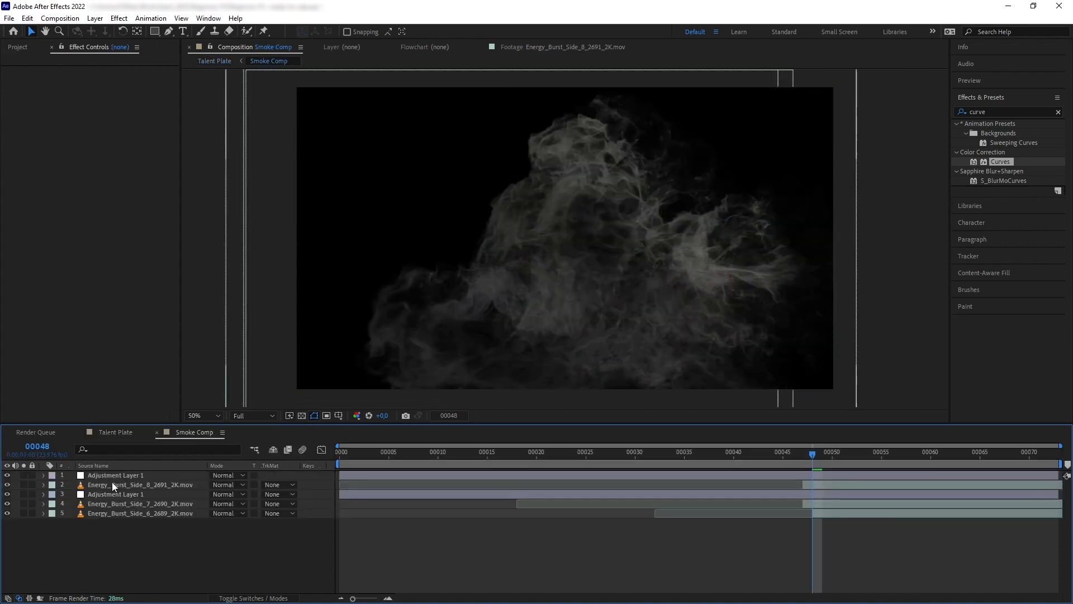
click(116, 476)
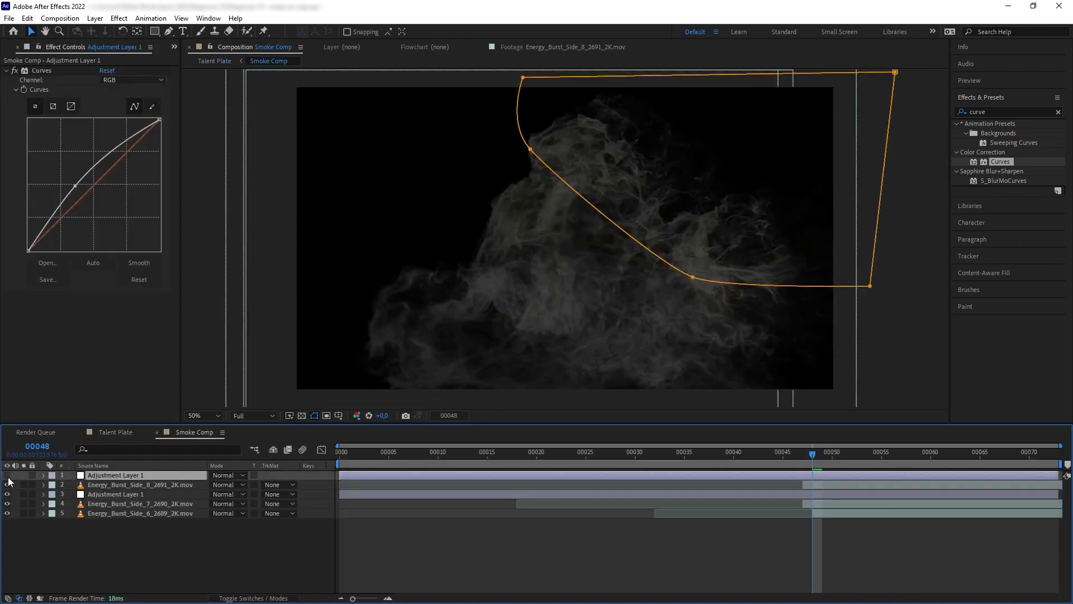
click(99, 496)
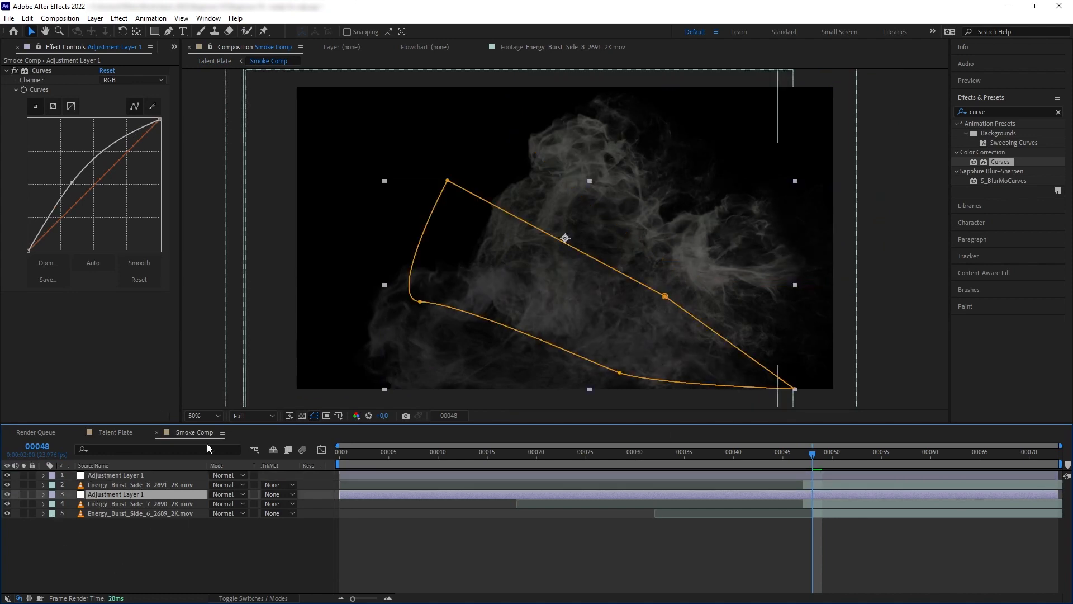
click(207, 63)
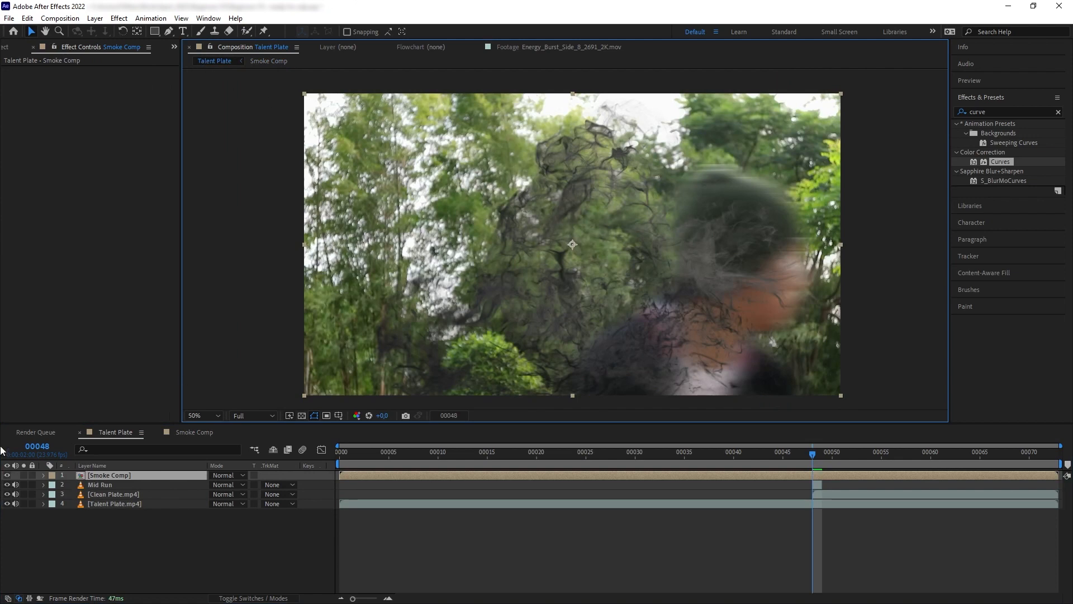
Toggle Smoke Comp's visibility off and on to compare frame 48 with and without the smoke
click(7, 476)
click(7, 475)
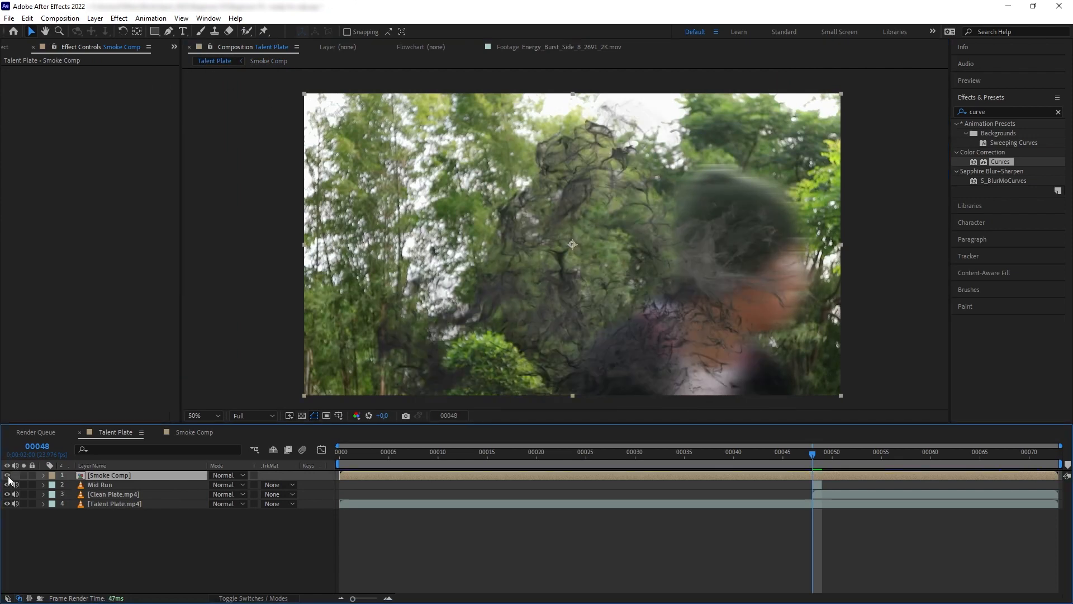
click(7, 475)
click(7, 476)
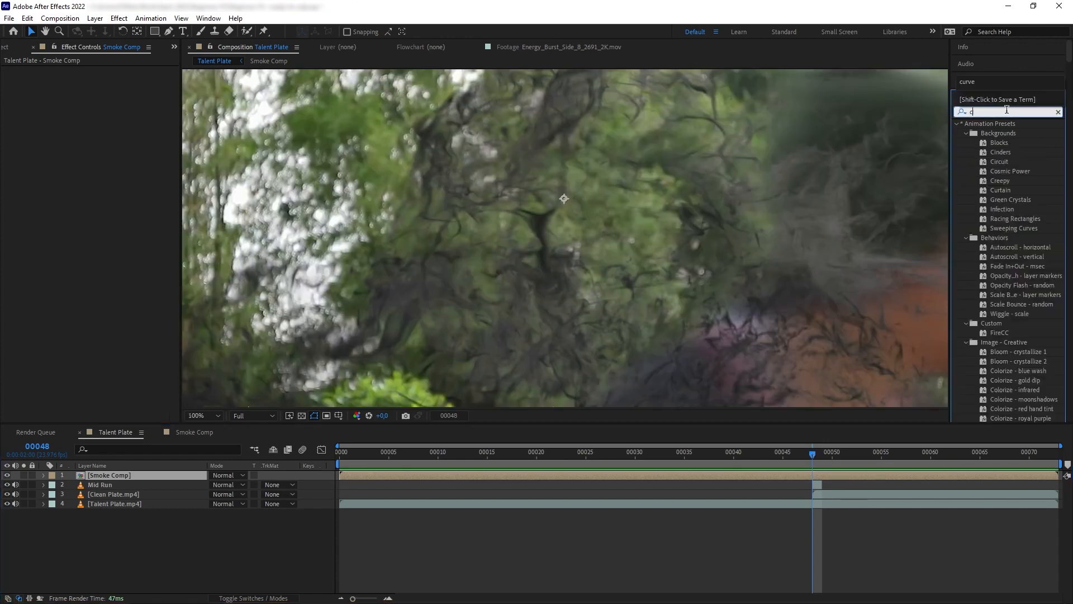
Apply Camera Lens Blur to Smoke Comp with a Blur Radius of 2 and preview the frames after 48
text(era)
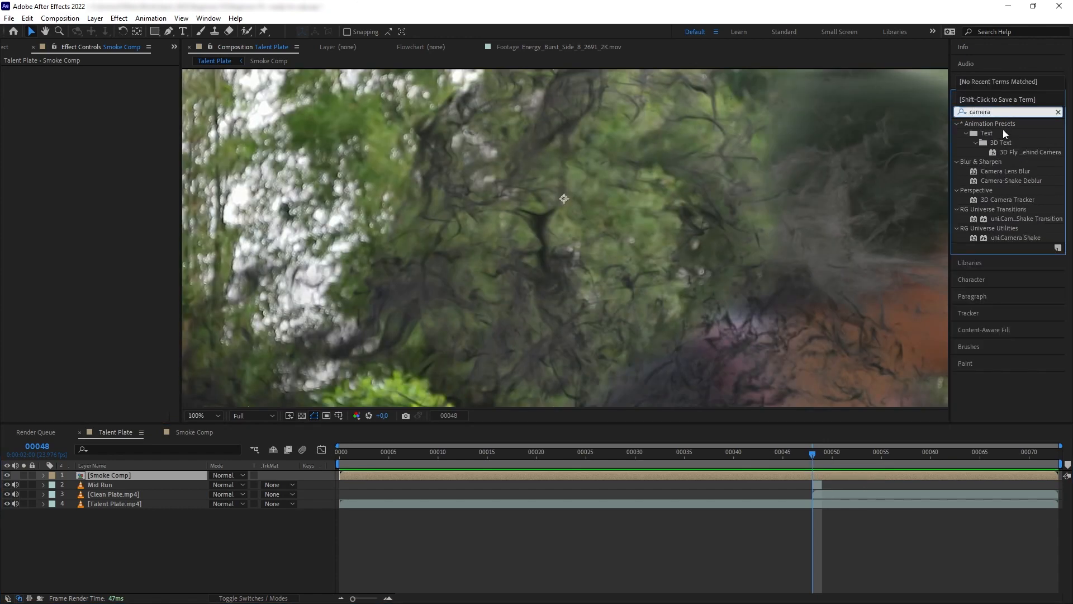
drag(1012, 172, 146, 475)
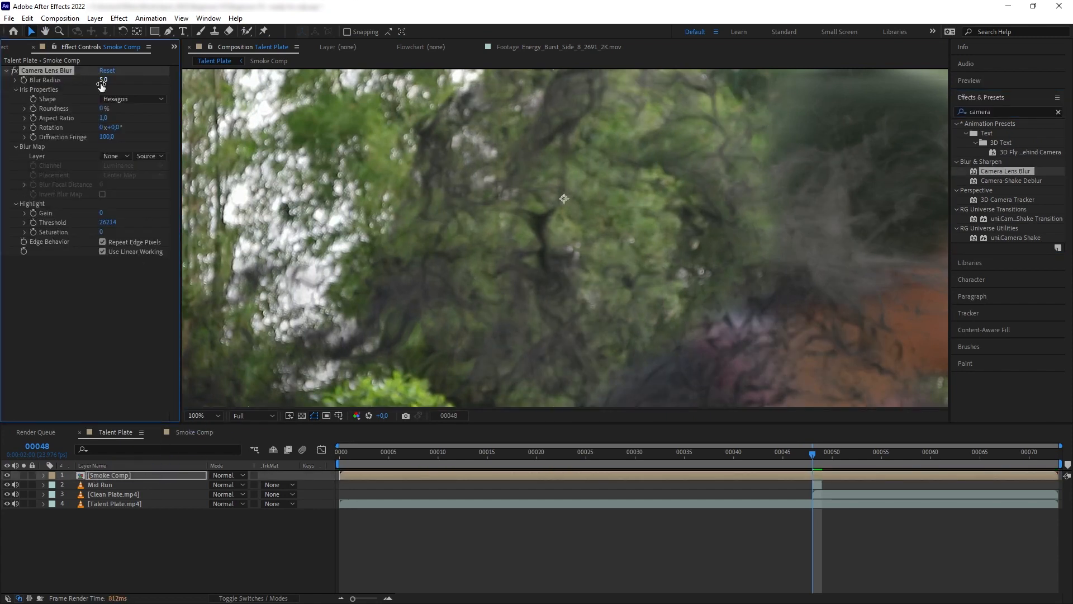
scroll(788, 277, down, 1)
drag(817, 454, 846, 455)
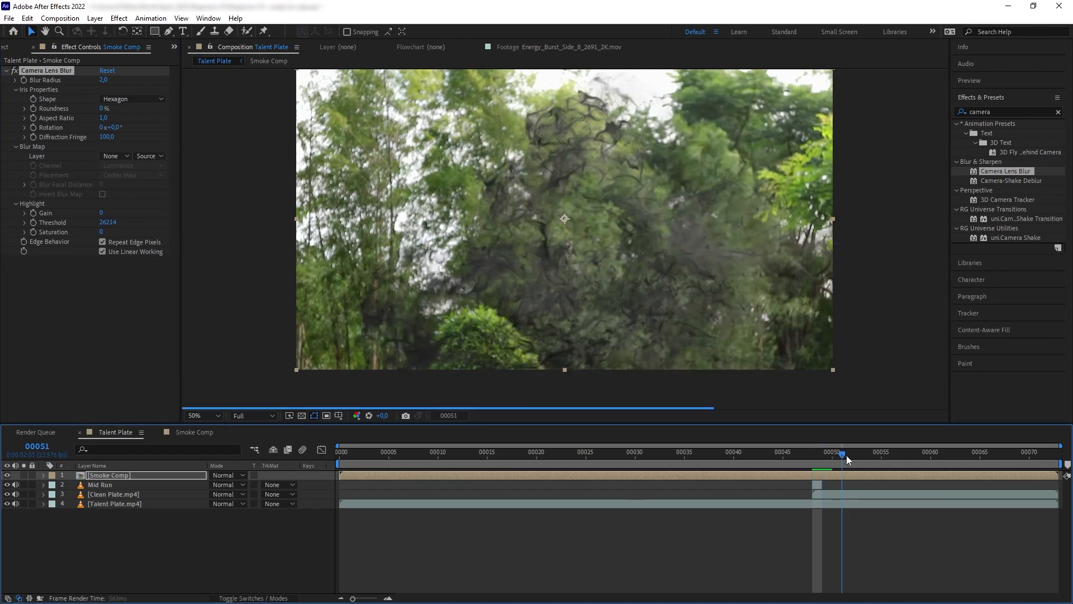
key(space)
Add Pixel Motion Blur to Smoke Comp below the Camera Lens Blur and play back the composition
click(1003, 112)
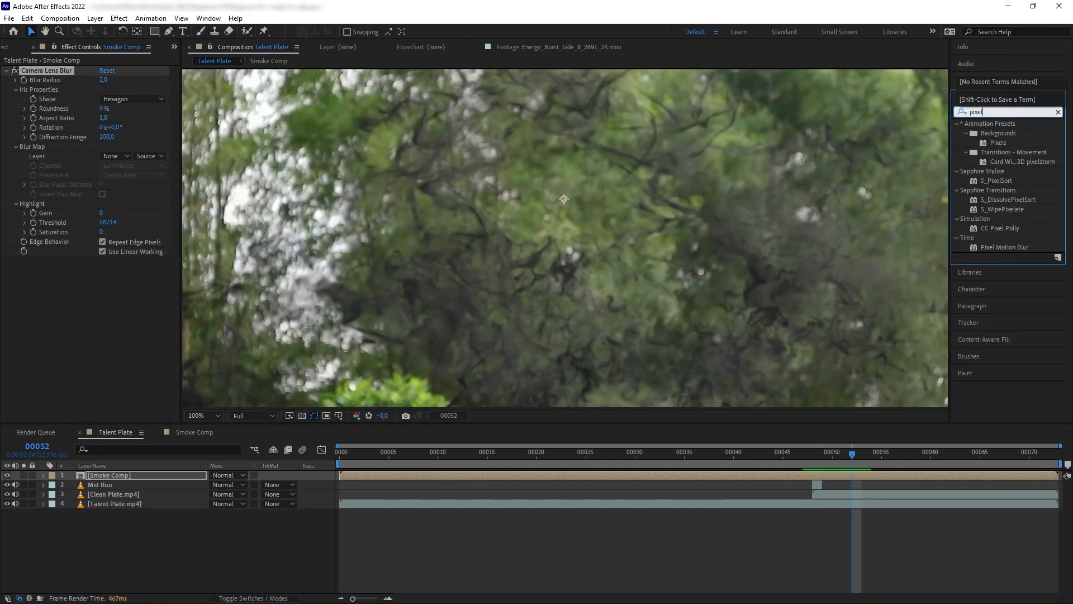
text(pixel m)
drag(1005, 133, 67, 317)
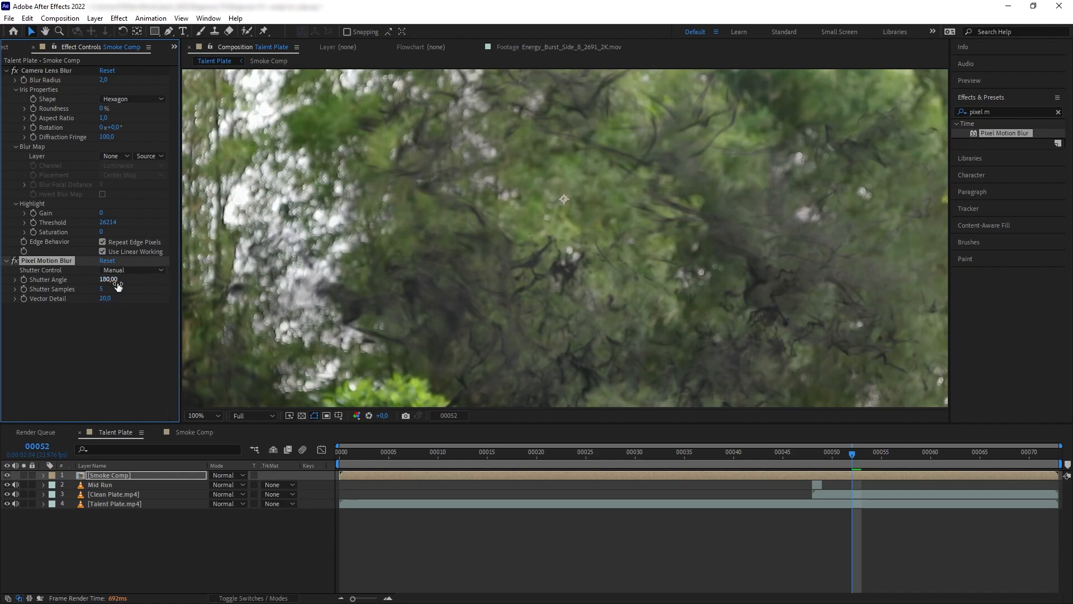
key(space)
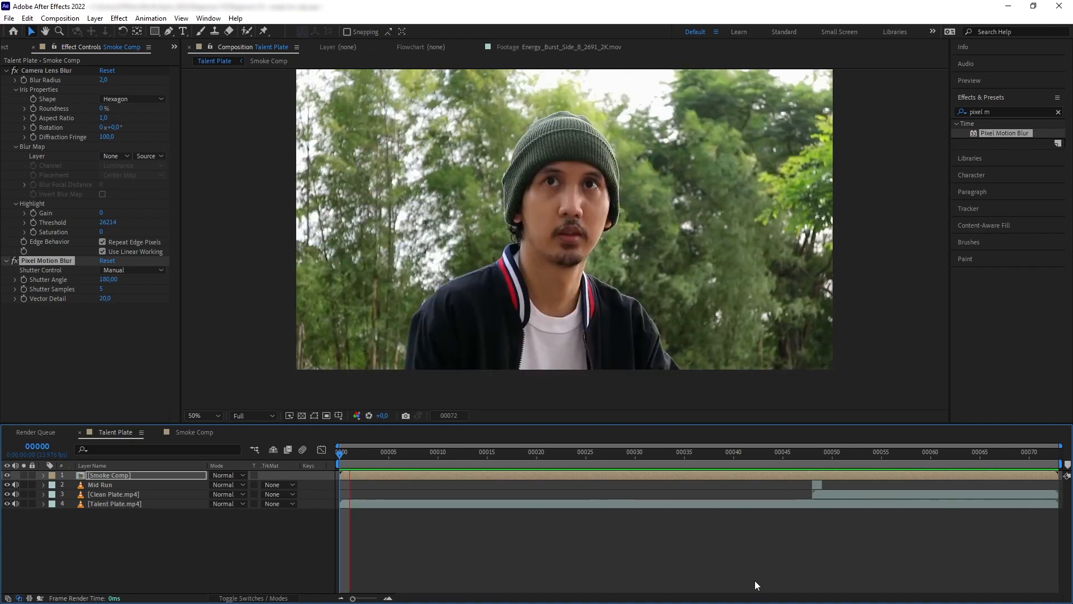
At frame 48, add Directional Blur to Smoke Comp with Direction at 90° and Blur Length at 40
click(812, 459)
click(1006, 112)
text(direct)
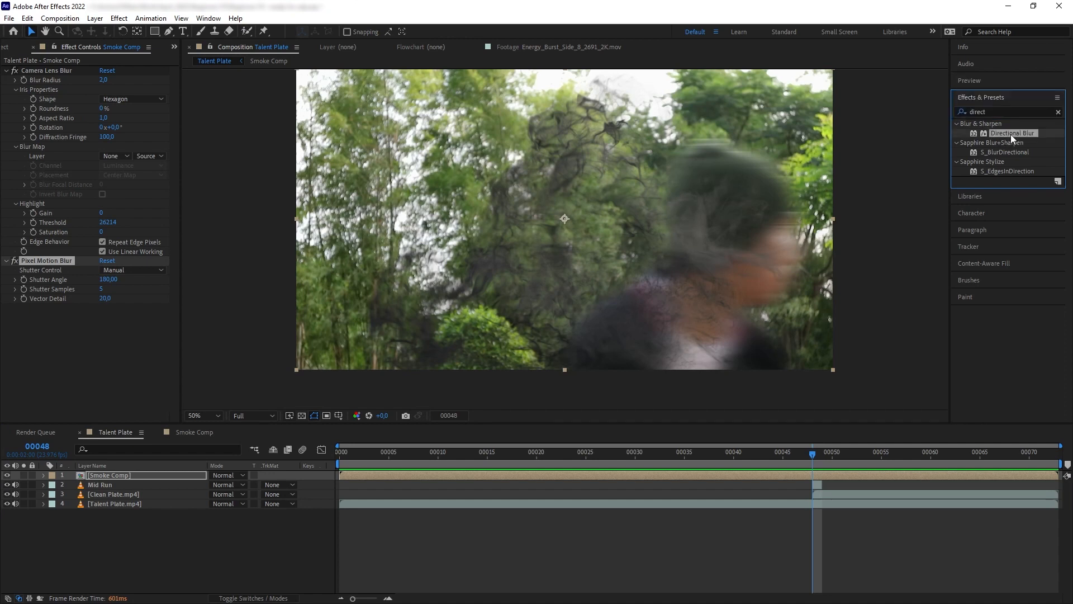
drag(1011, 134, 133, 360)
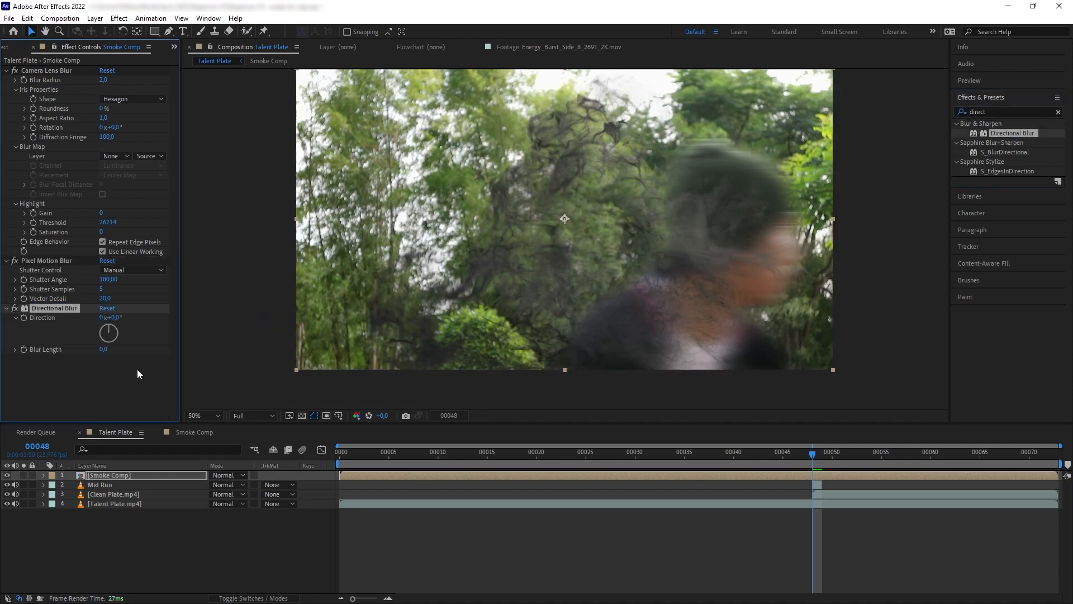
click(116, 316)
click(111, 388)
click(103, 349)
text(40)
click(110, 376)
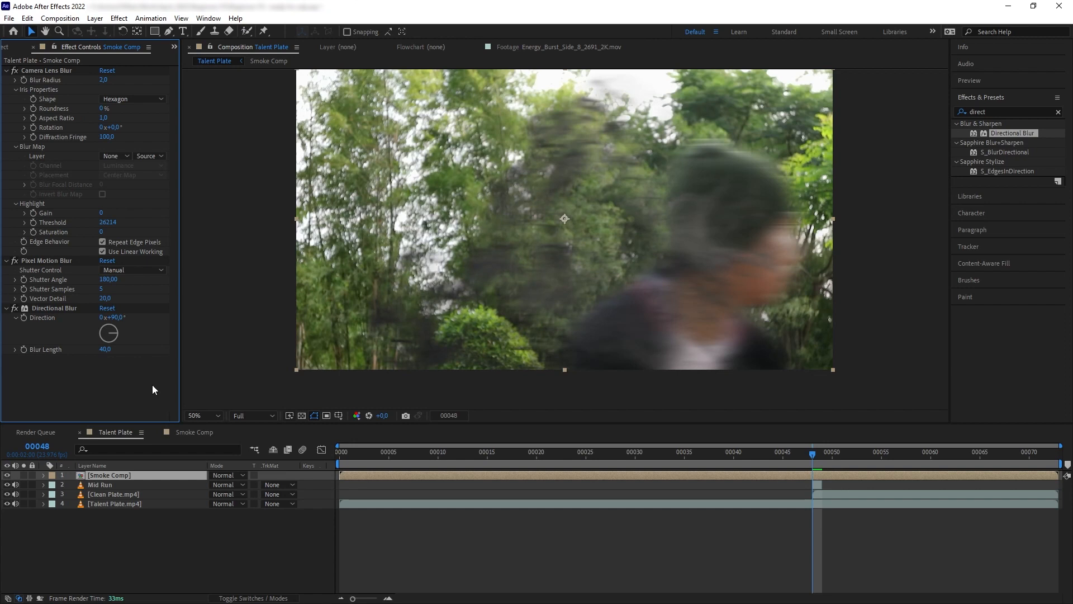
At frame 47, set the Directional Blur's Blur Length to 10, start keyframing it, and reveal the keyframe in the timeline
key(Page_Up)
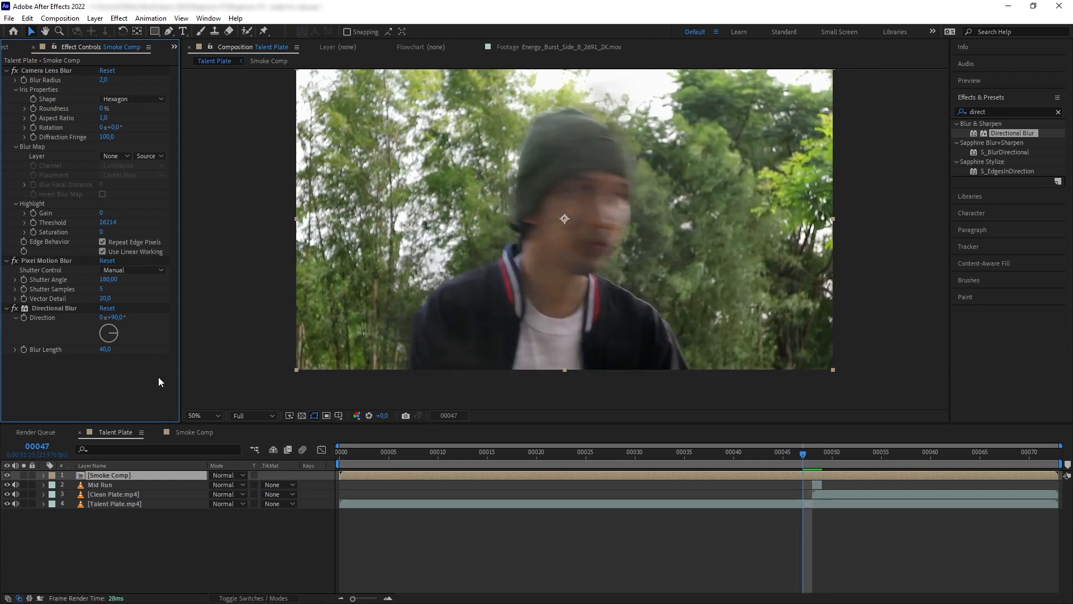
click(104, 352)
text(10)
key(Return)
click(24, 350)
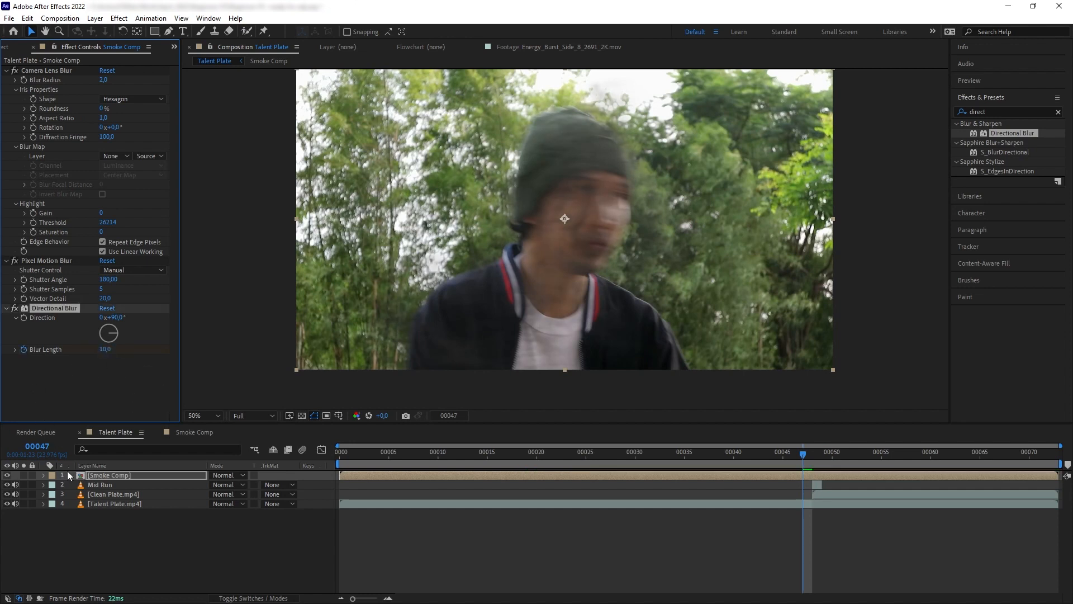
key(u)
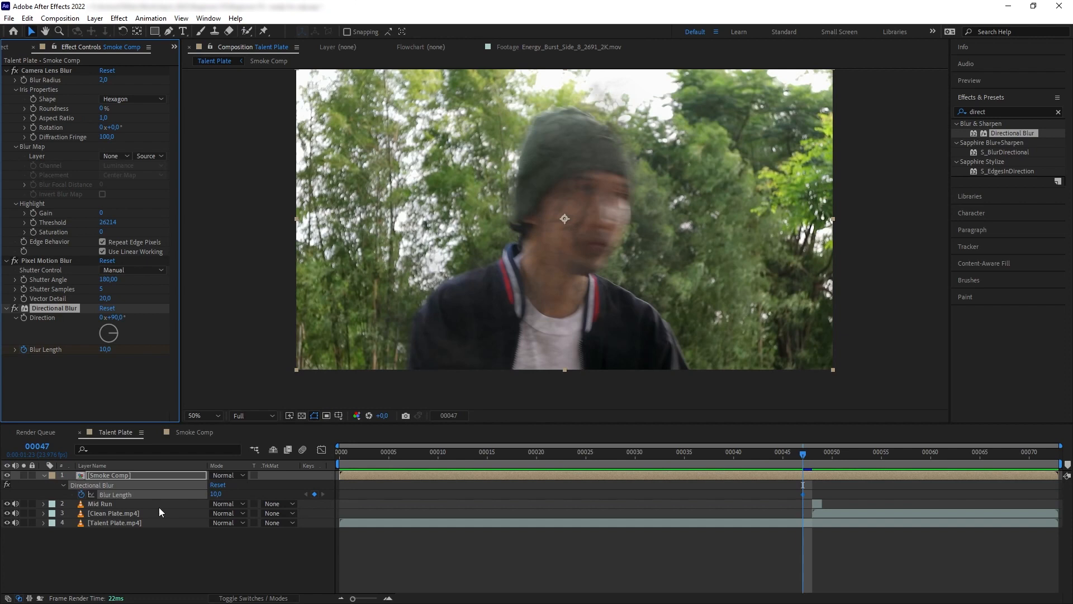
Keyframe Smoke Comp's Blur Length at 40 on frame 48 and at 0 on frame 50
key(Page_Down)
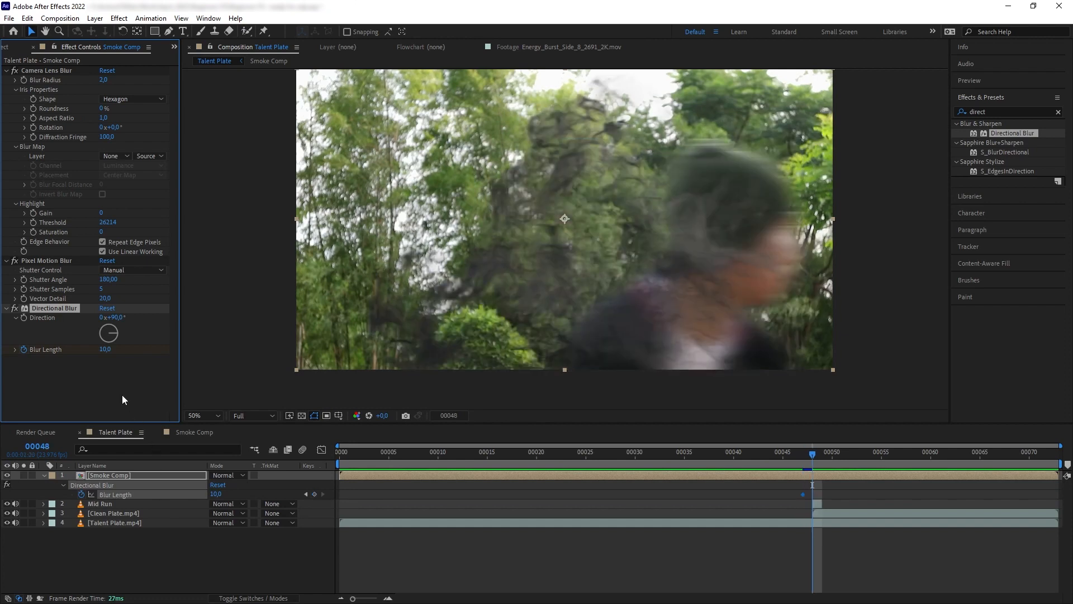
click(122, 380)
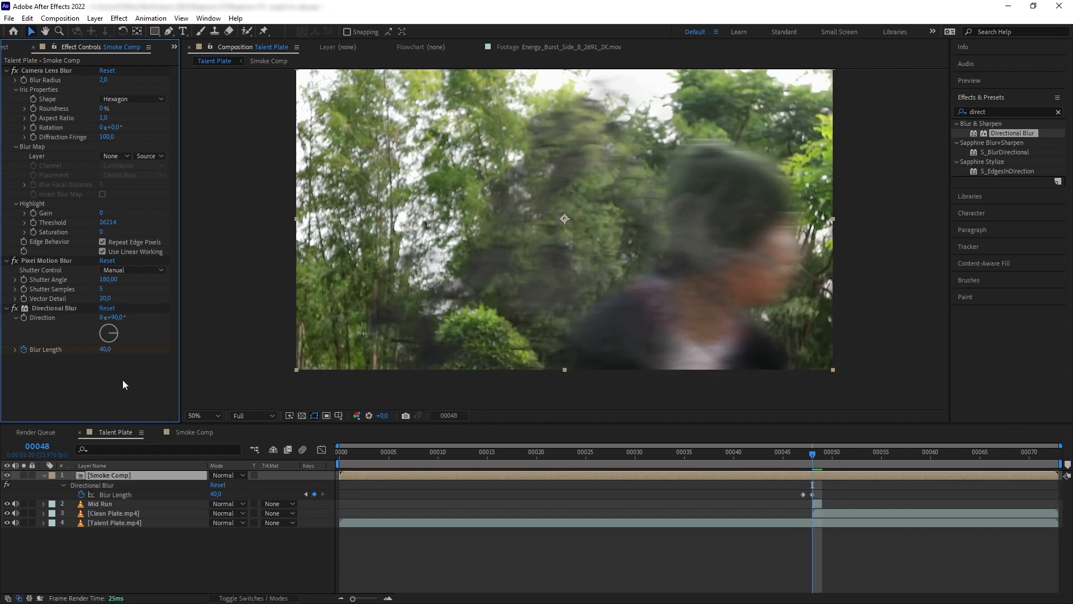
key(Page_Down)
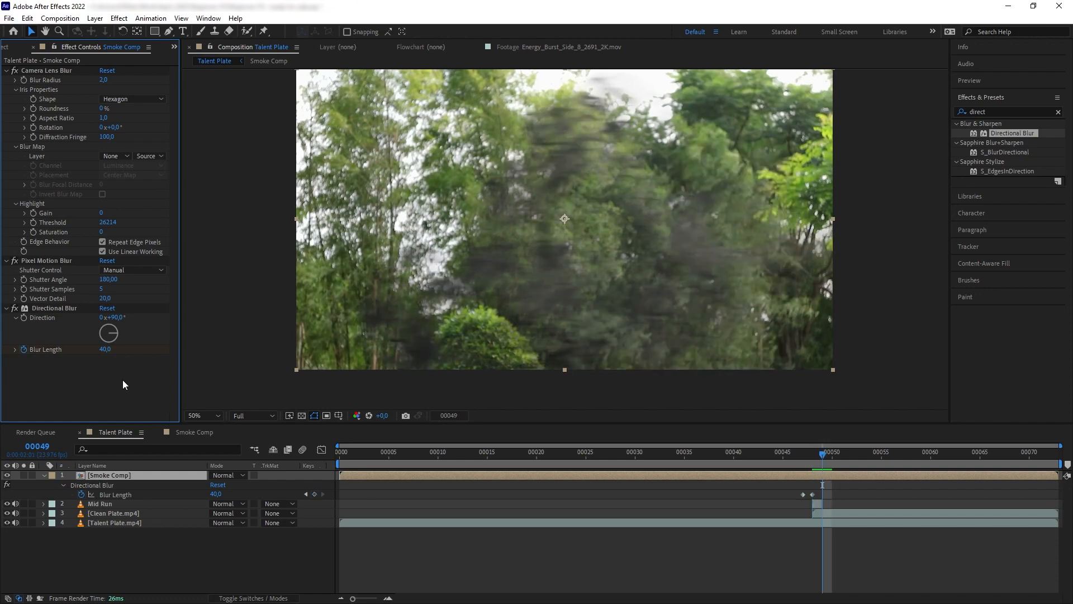
key(Page_Down)
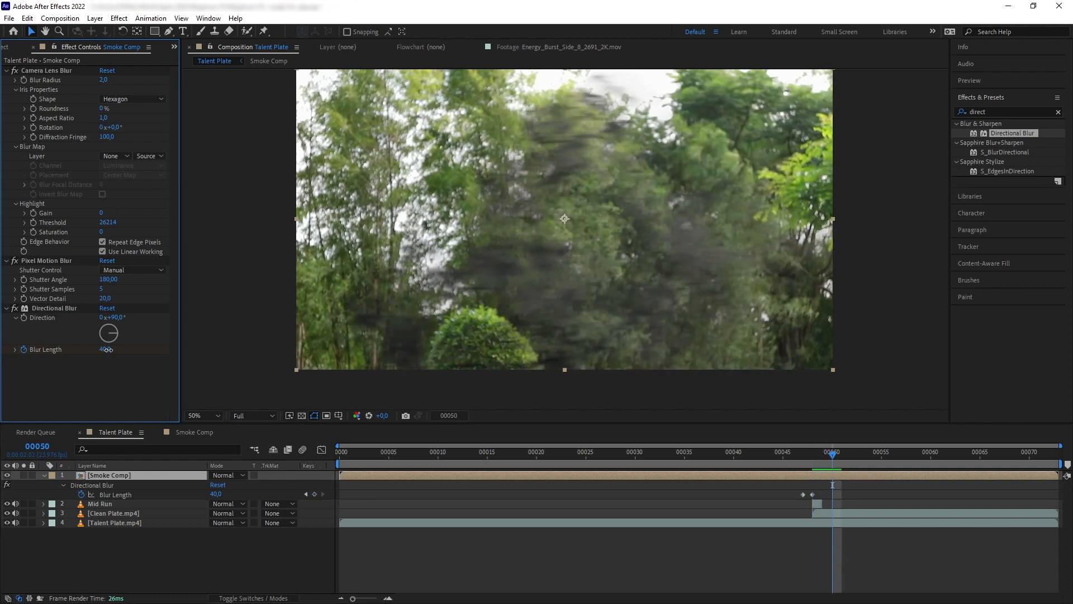
text(0)
click(117, 374)
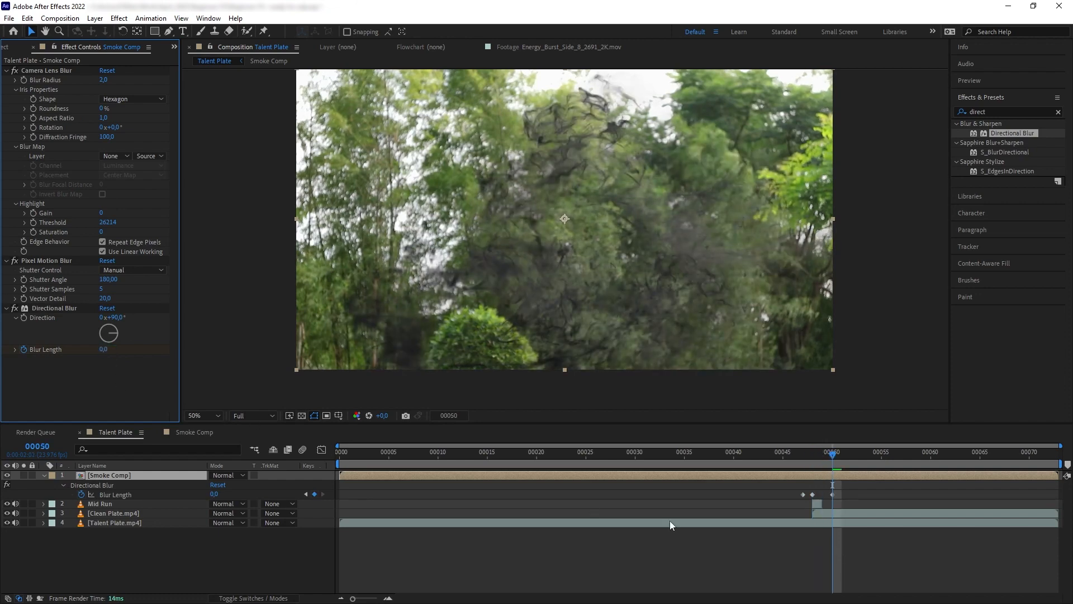
Scrub back through the timeline to frame 10 and play the animation to review the keyframed blur
click(814, 457)
drag(814, 458, 434, 505)
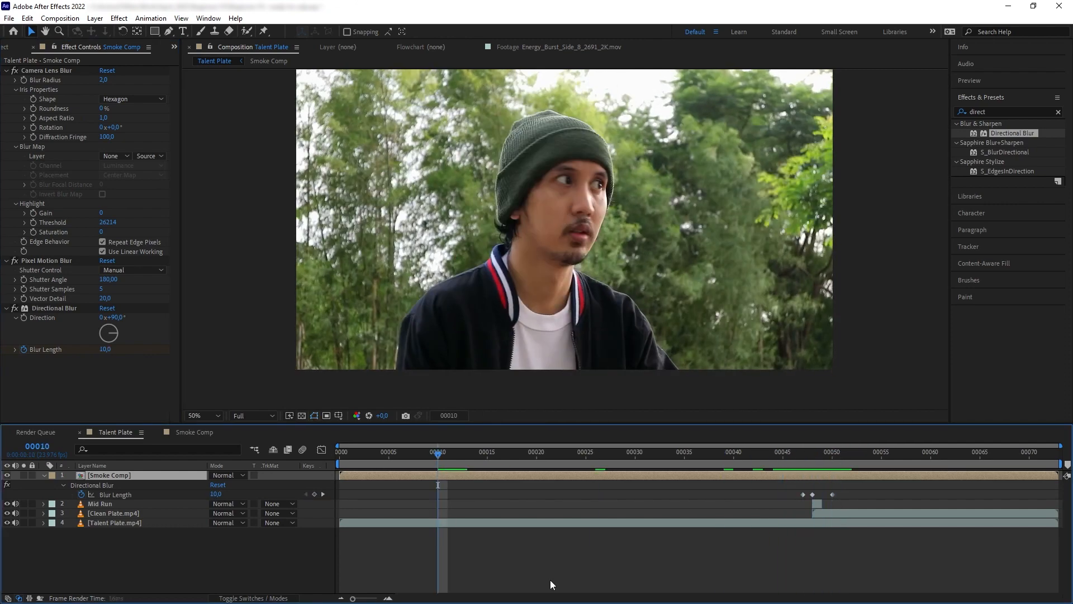
key(space)
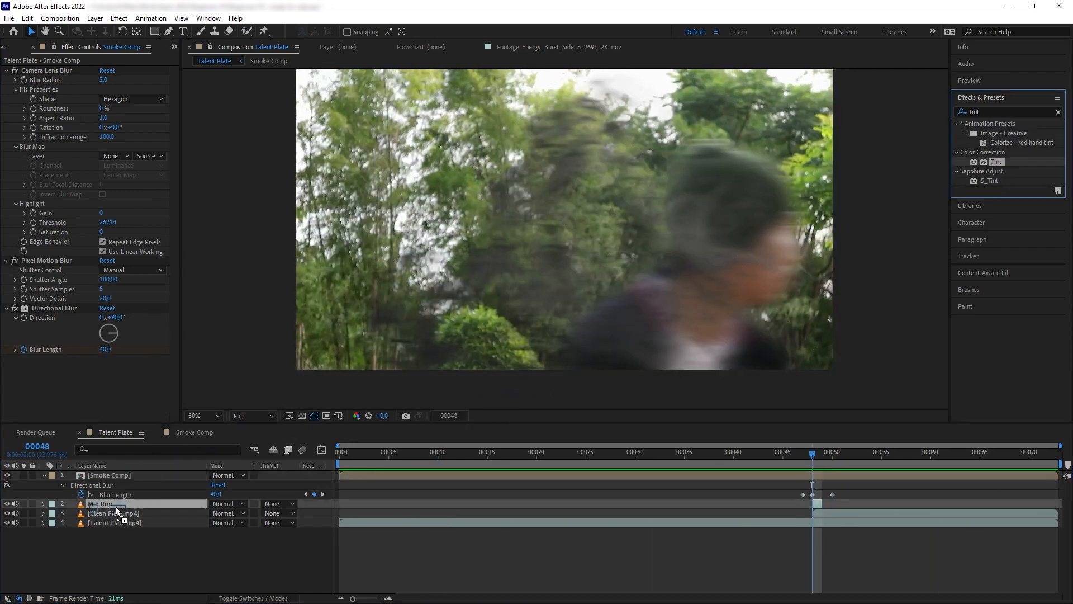
Apply the Tint effect to the Mid Run layer and set its Amount to Tint to 50%
click(112, 505)
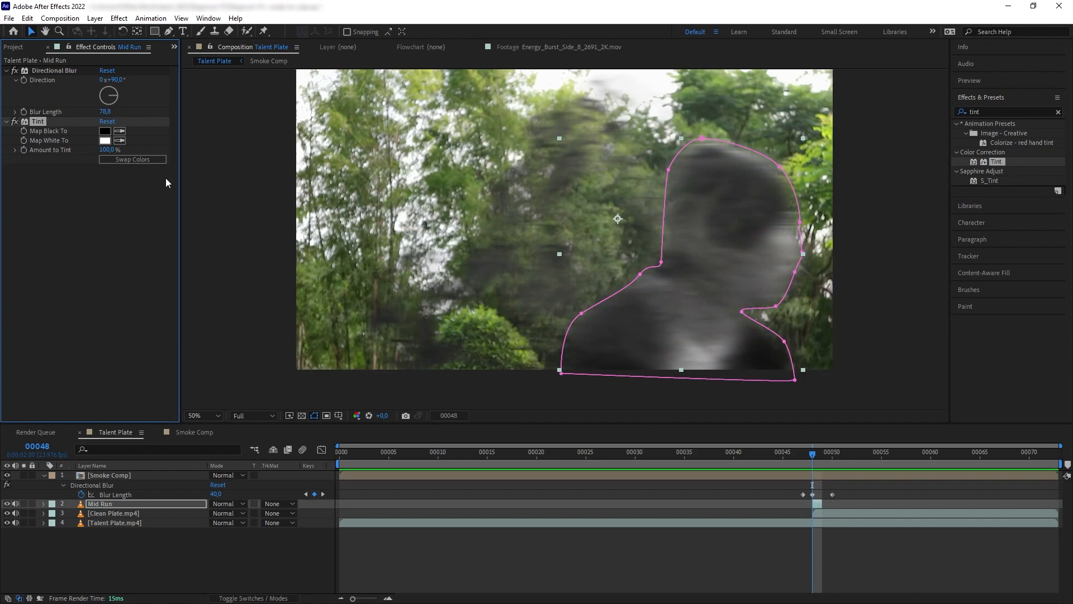
click(105, 149)
text(50)
key(Return)
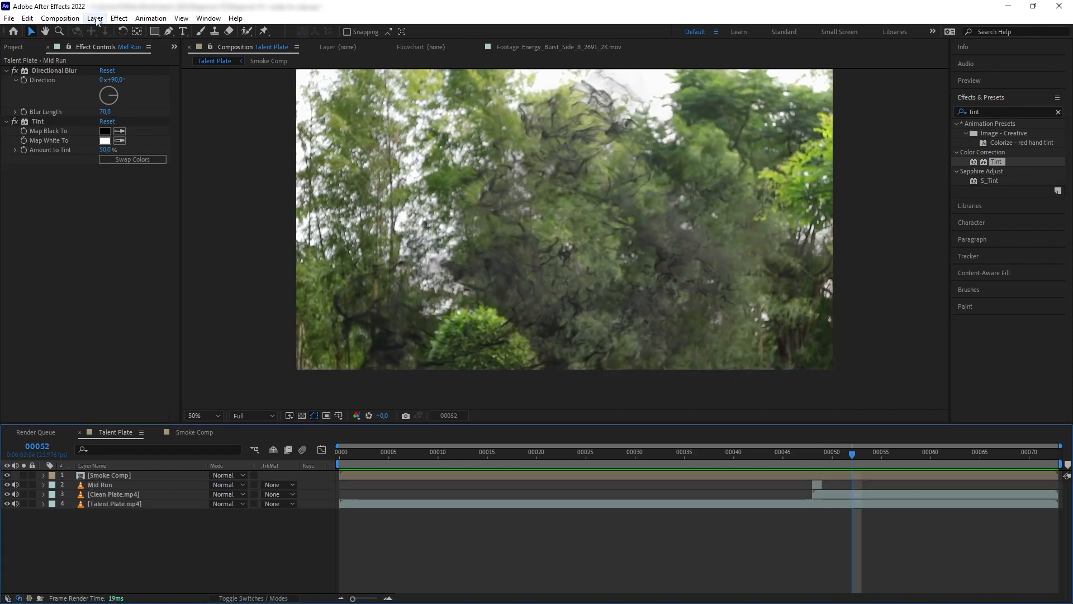
At frame 52, create an adjustment layer directly beneath Smoke Comp and apply the Displacement Map effect to it
click(95, 18)
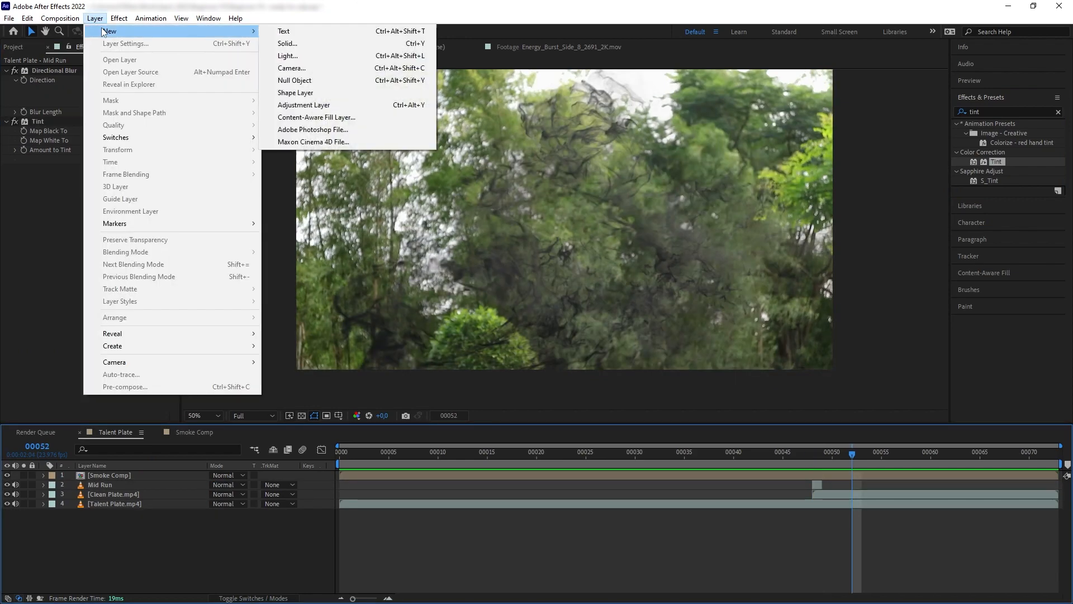
key(ctrl+alt+y)
drag(192, 419, 221, 436)
drag(1007, 133, 155, 485)
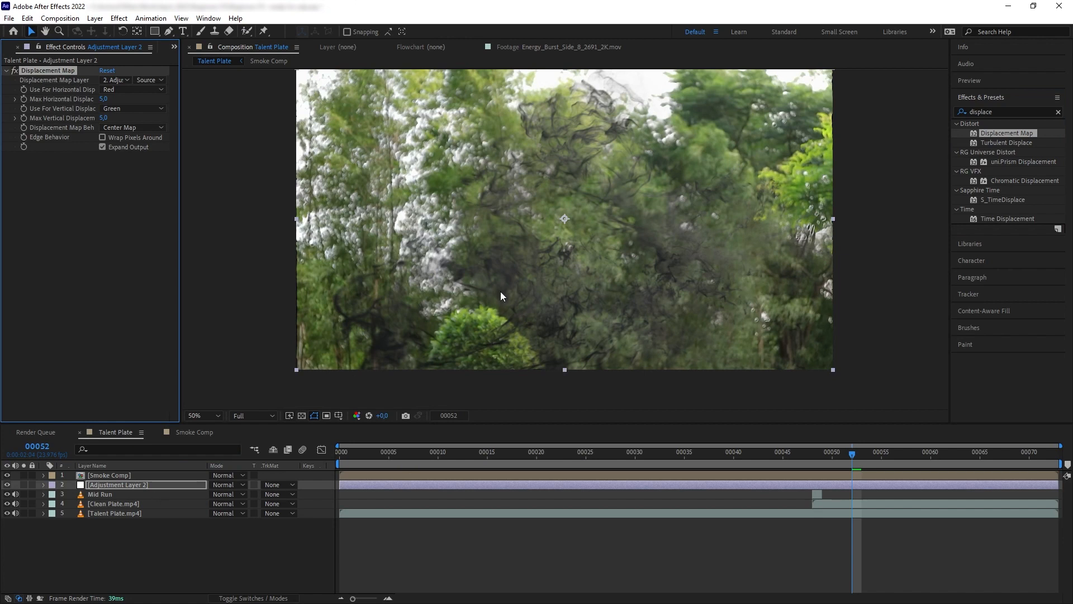
Hide Smoke Comp and use it as the Displacement Map Layer, with Effects & Masks as its source
click(7, 484)
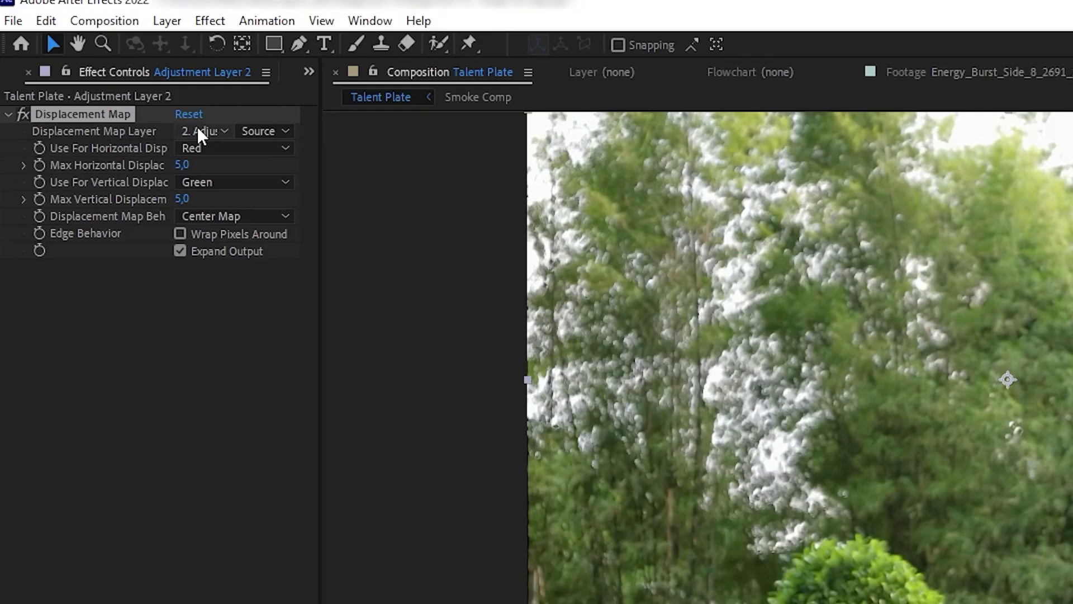
click(114, 80)
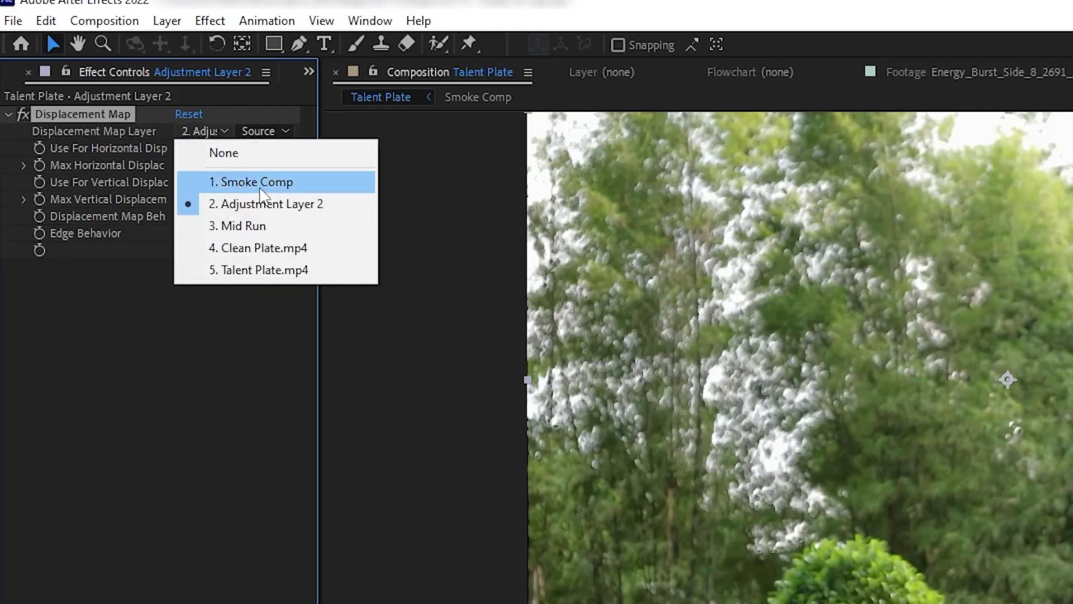
click(263, 194)
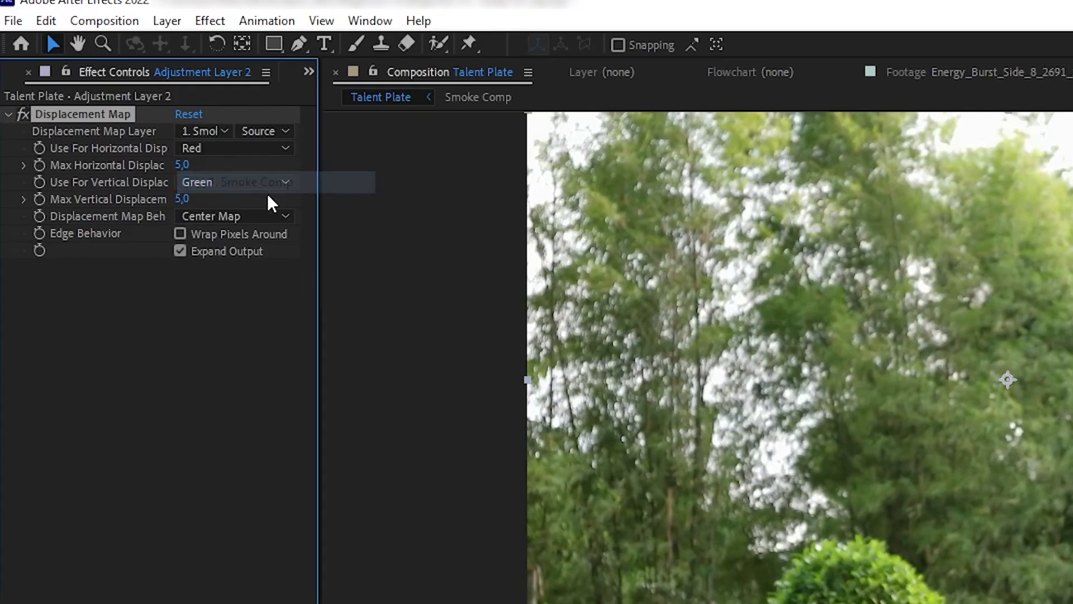
click(265, 130)
click(316, 196)
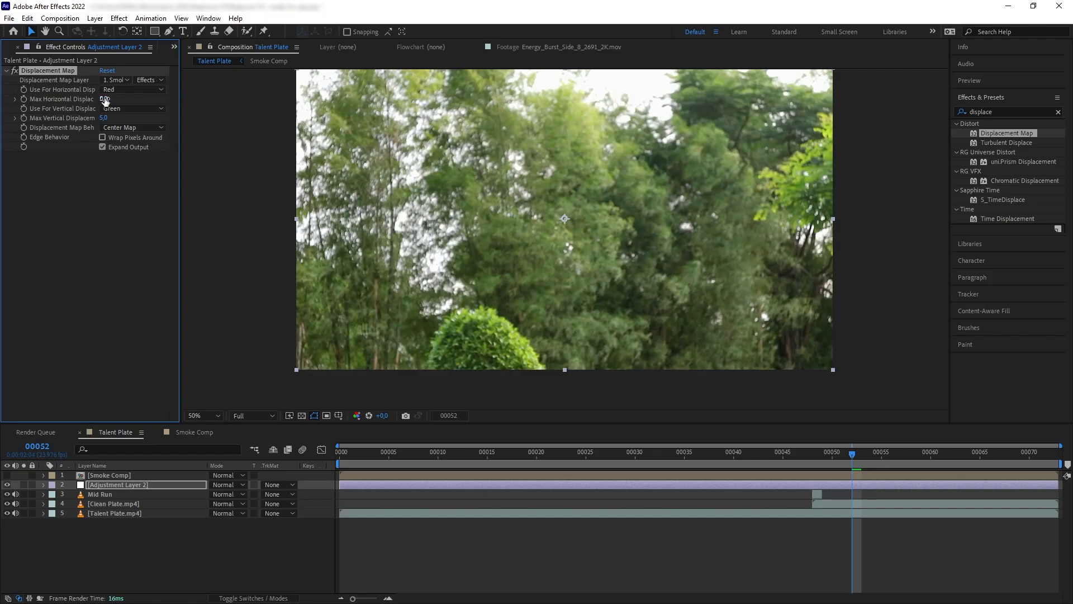
Try out stronger displacement amounts, and settle on 35 for both Max Horizontal and Max Vertical Displacement
drag(105, 100, 237, 111)
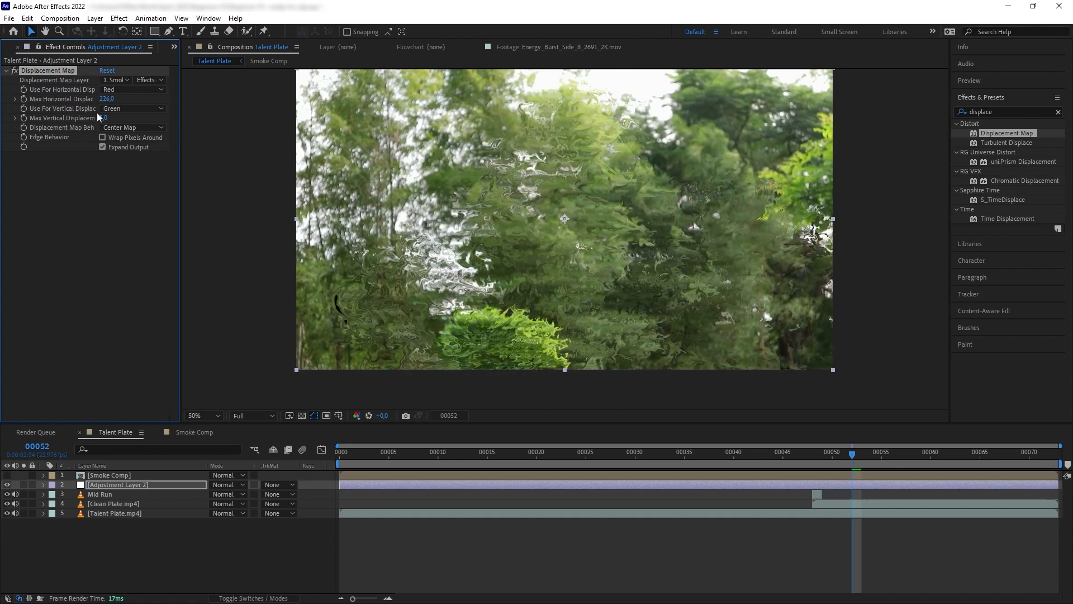
mouse_move(104, 118)
mouse_down()
mouse_move(594, 84)
mouse_move(417, 142)
mouse_move(440, 144)
mouse_move(110, 120)
mouse_up()
click(110, 119)
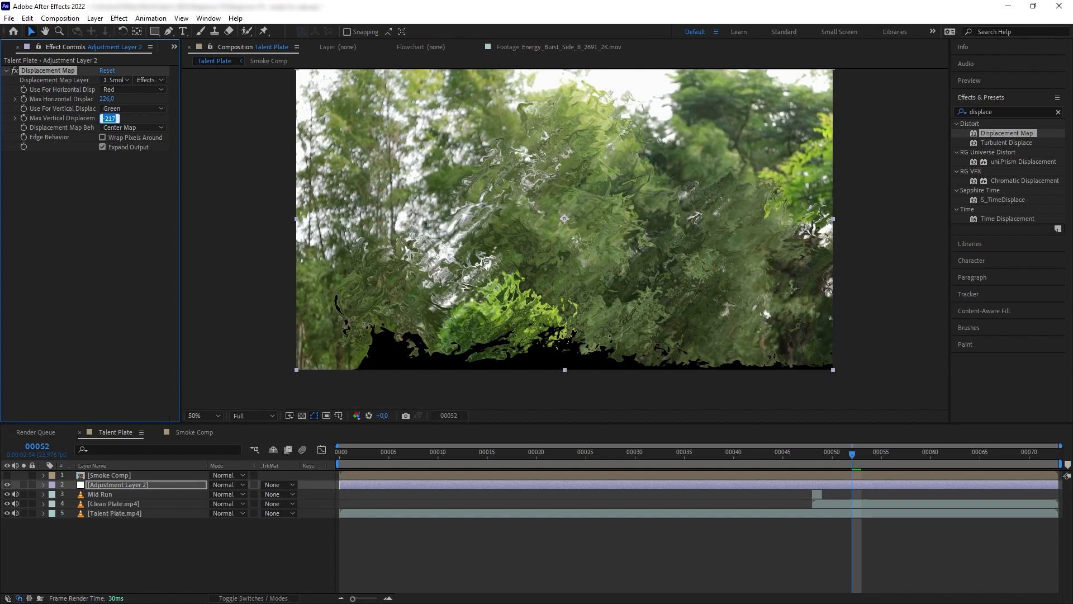
click(95, 199)
click(106, 99)
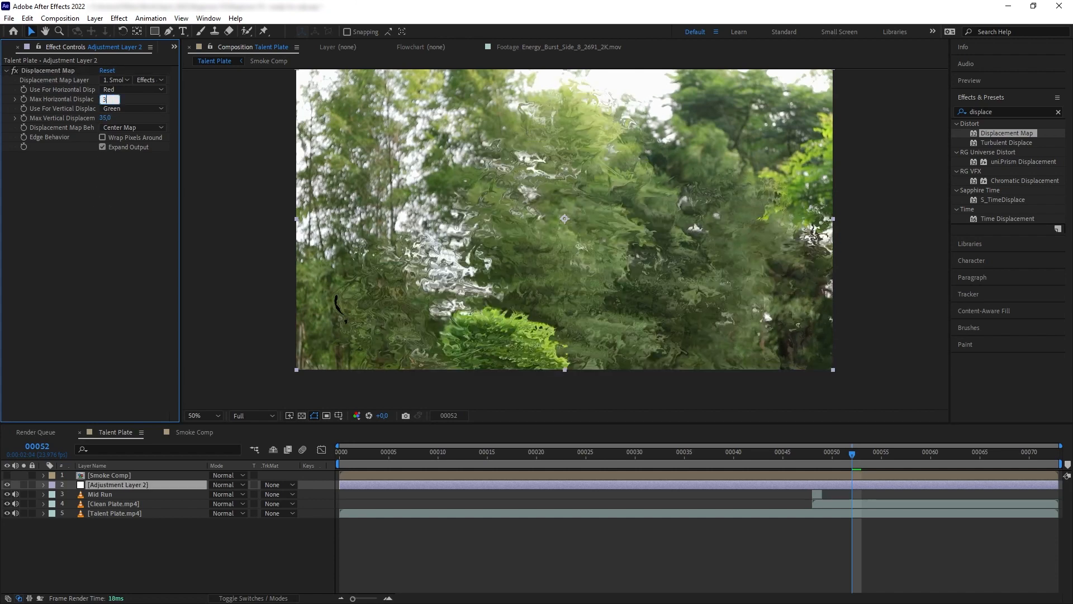
text(35)
click(112, 223)
At frame 47, start keyframing both Max Displacement values on Adjustment Layer 2 and reveal the keyframes in the timeline
drag(826, 457, 806, 455)
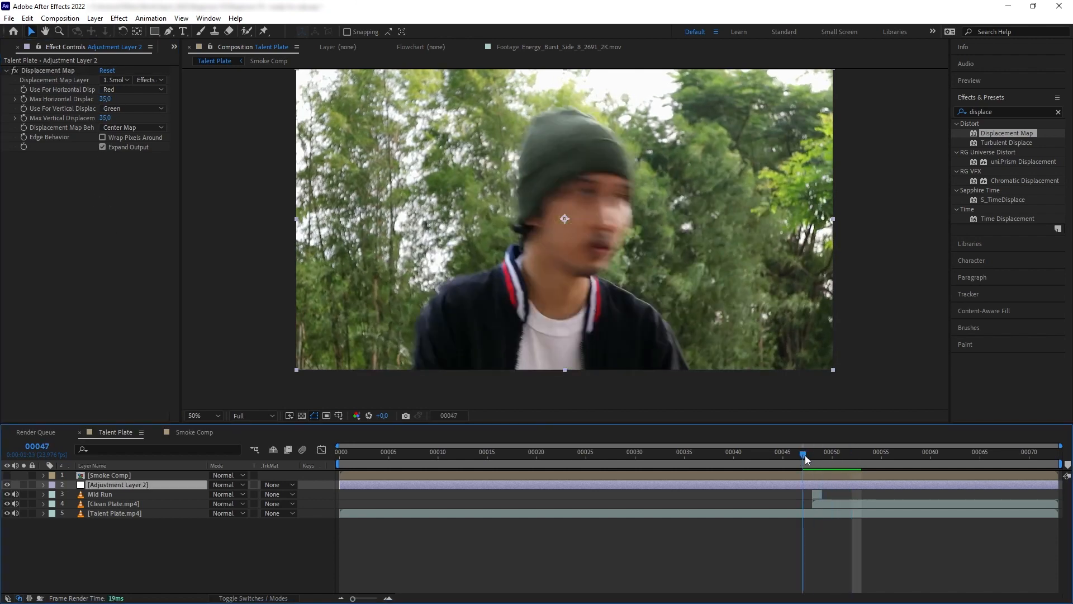
click(32, 96)
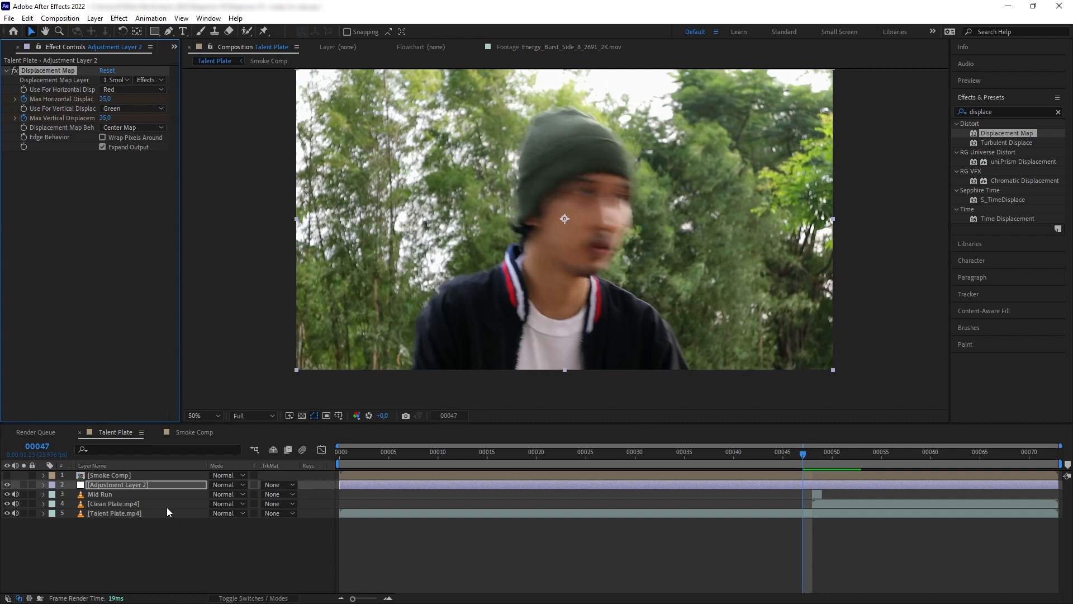
key(u)
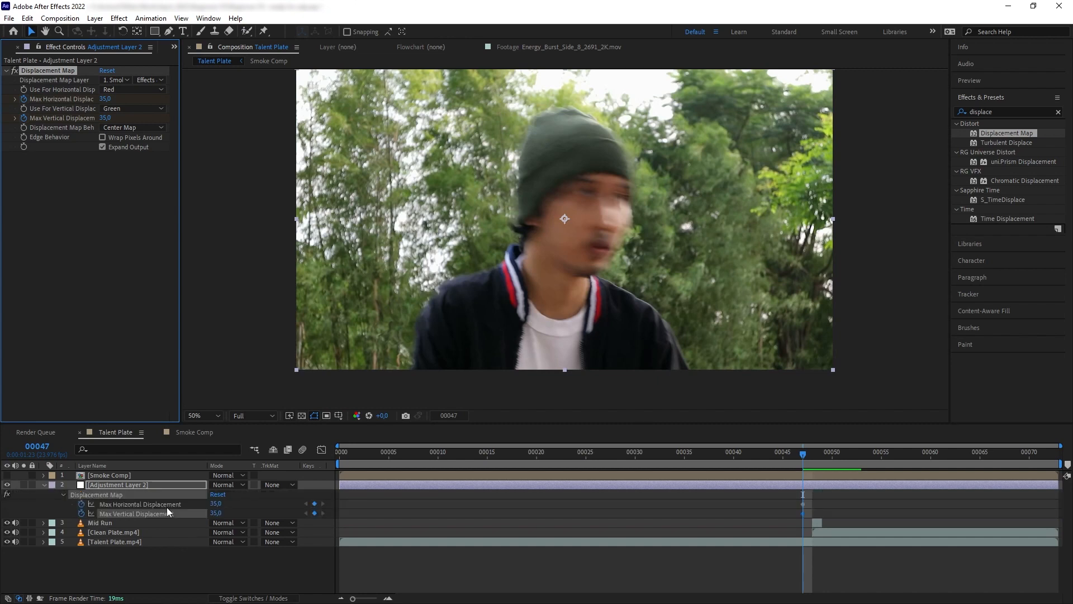
At frame 49, add hold-value keyframes for Max Horizontal and Max Vertical Displacement at 35
click(805, 457)
drag(804, 457, 823, 458)
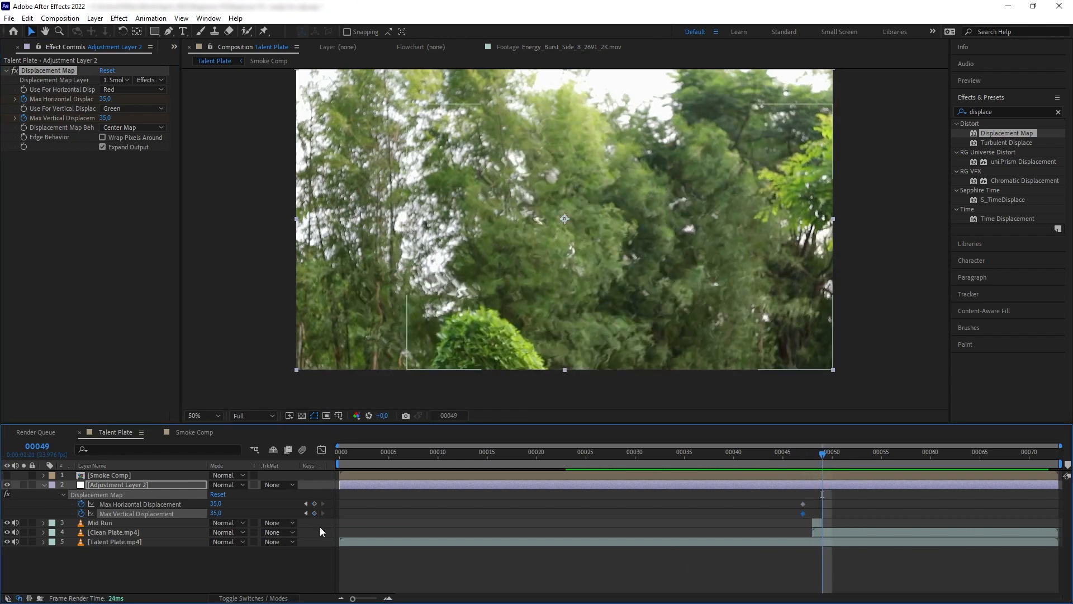
click(314, 504)
click(314, 513)
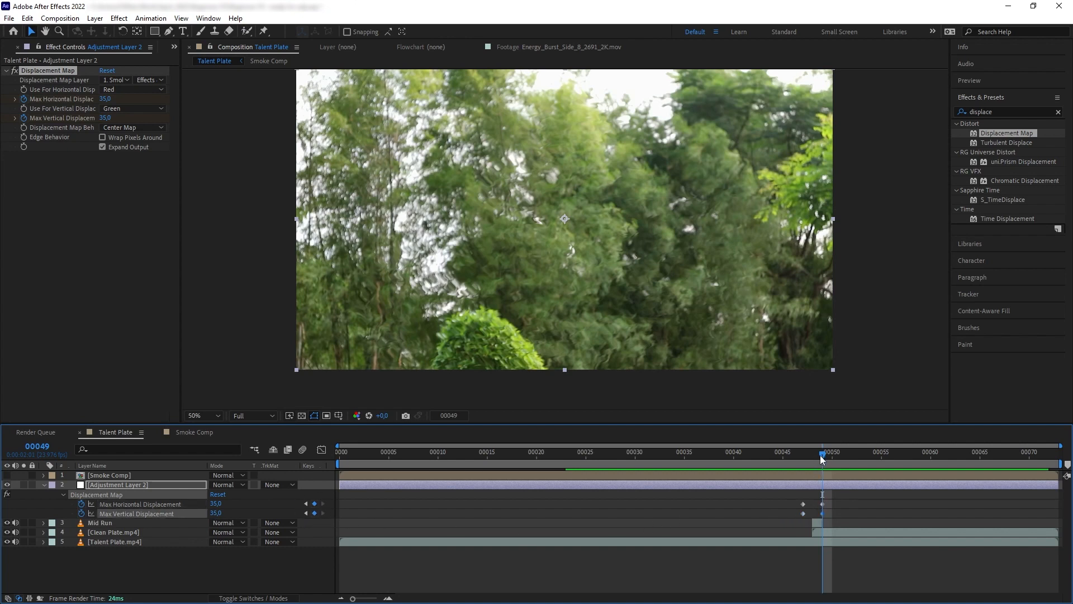
At frame 52, keyframe both Max Horizontal and Max Vertical Displacement at 0 and play the animation
drag(820, 455, 851, 462)
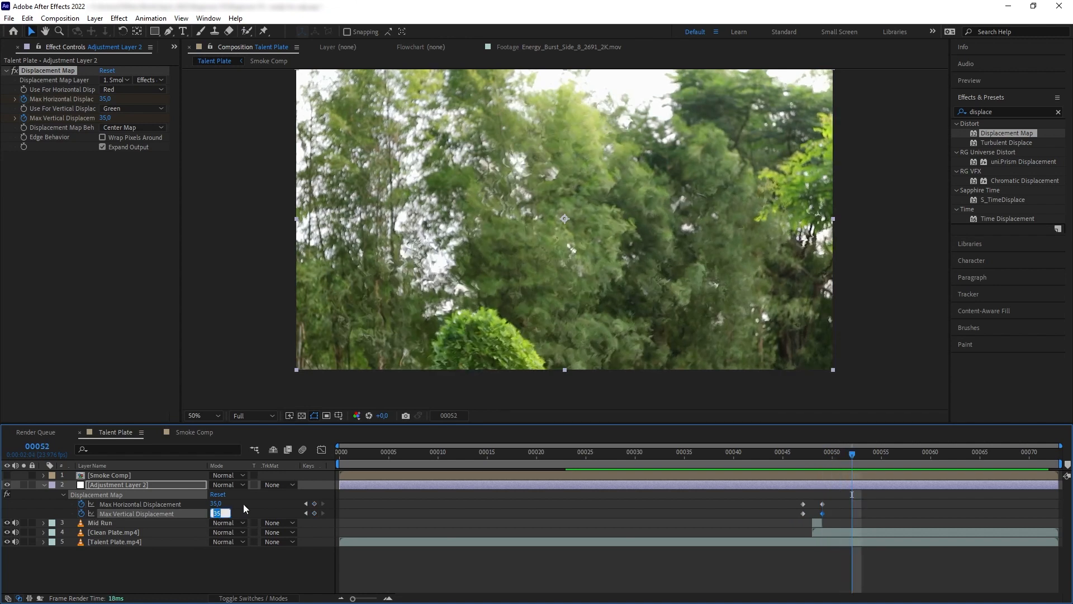
text(0)
key(Return)
key(space)
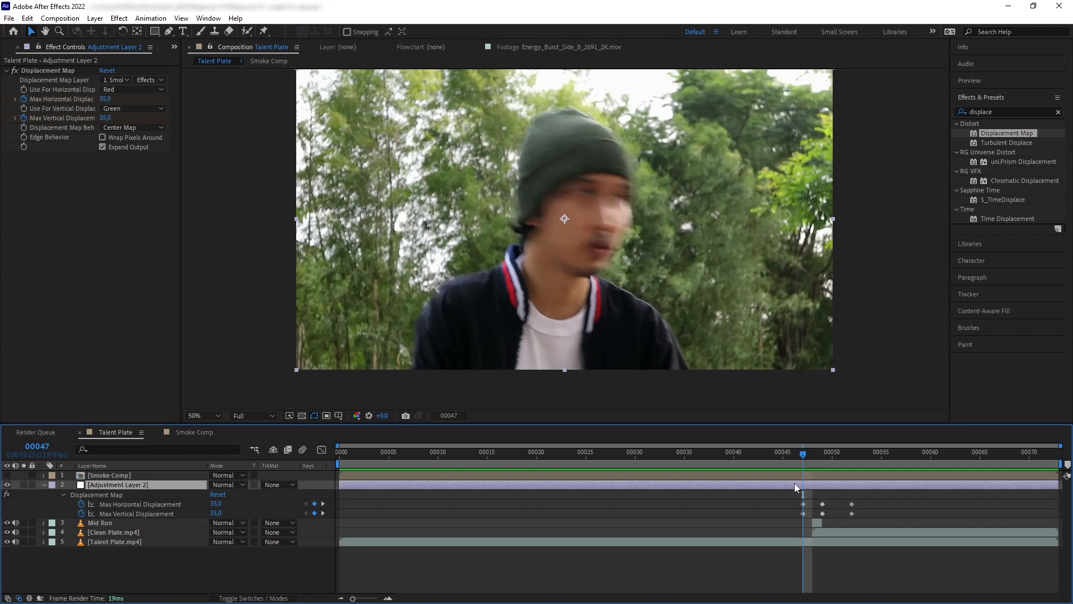
Trim Adjustment Layer 2 to start at frame 47, make Smoke Comp visible again, and play the result
key(alt+bracketleft)
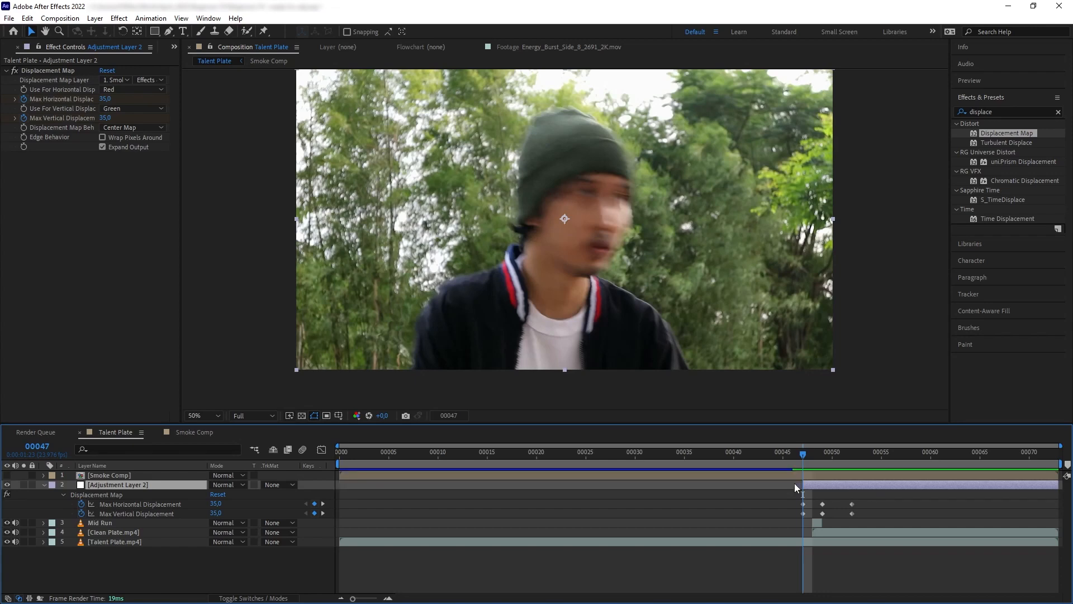
drag(832, 455, 822, 454)
click(113, 476)
click(6, 475)
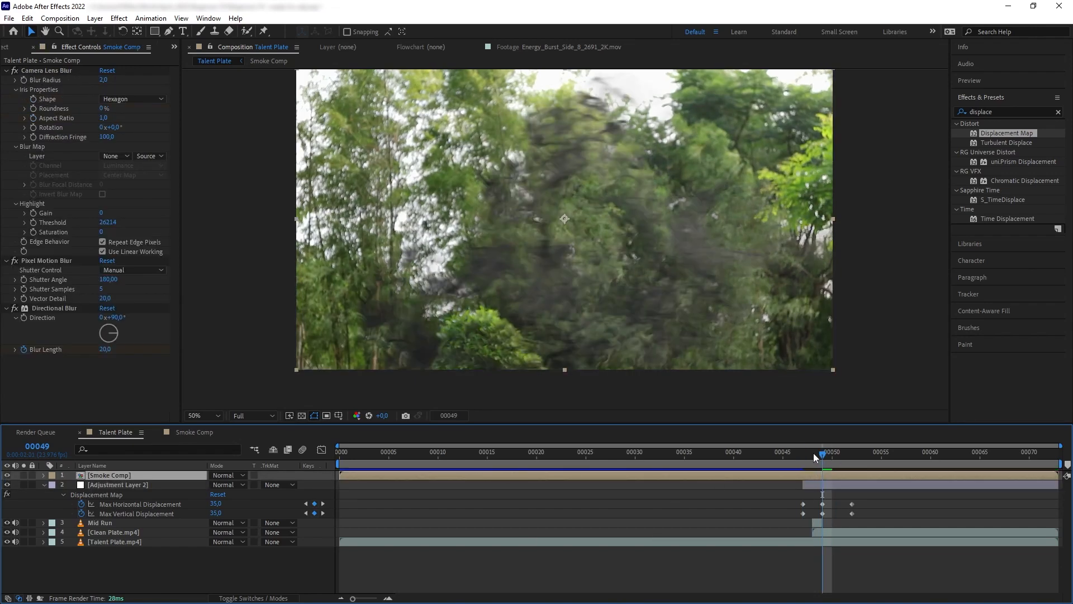
key(space)
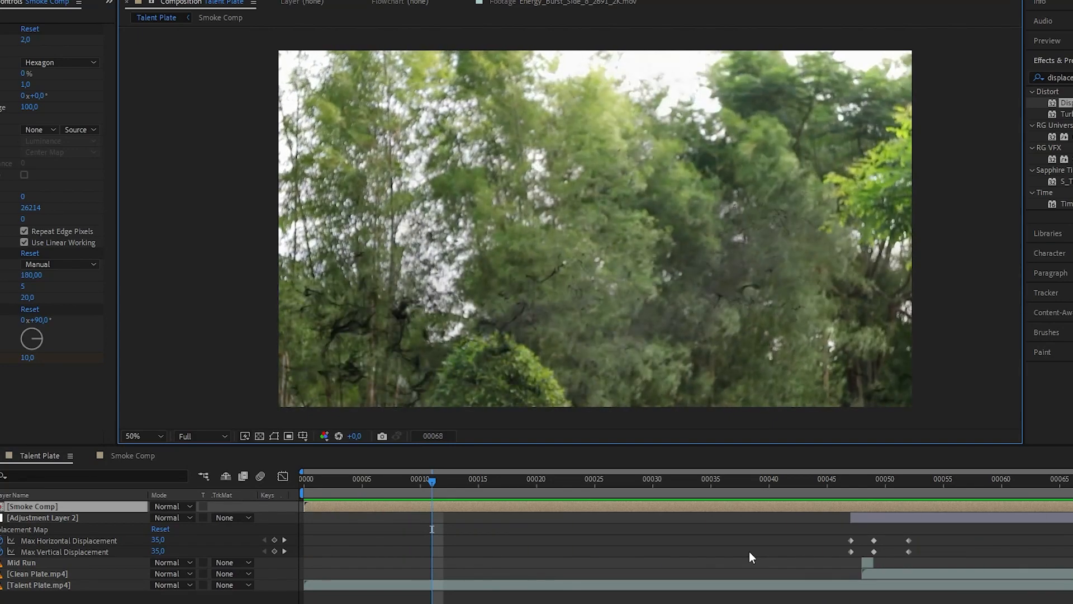
At frame 53, lock the Talent Plate viewer and open Smoke Comp in a second viewer beside it
drag(841, 485, 916, 490)
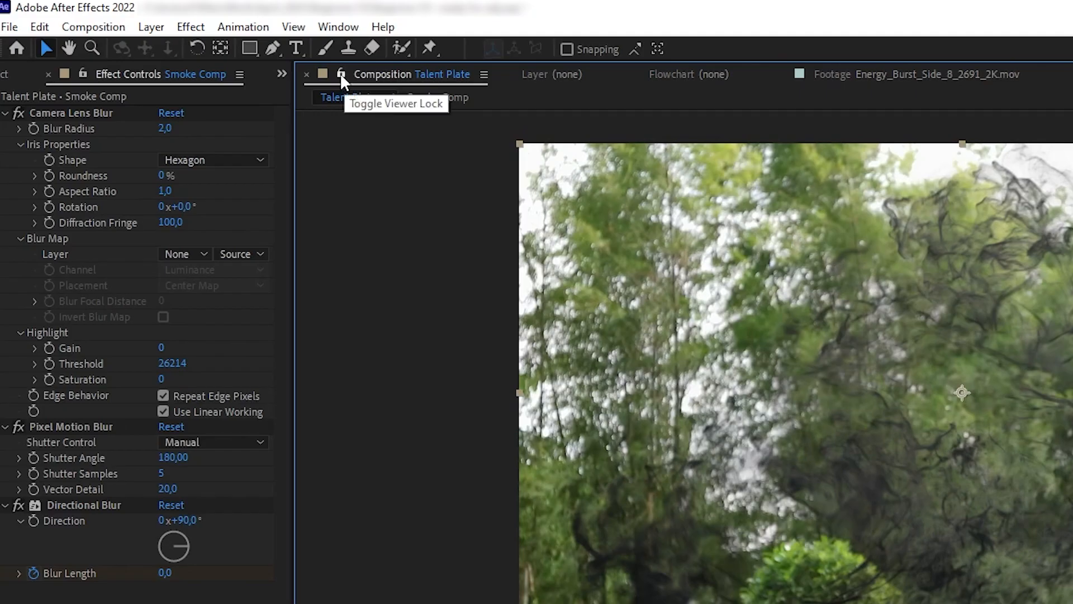
click(340, 73)
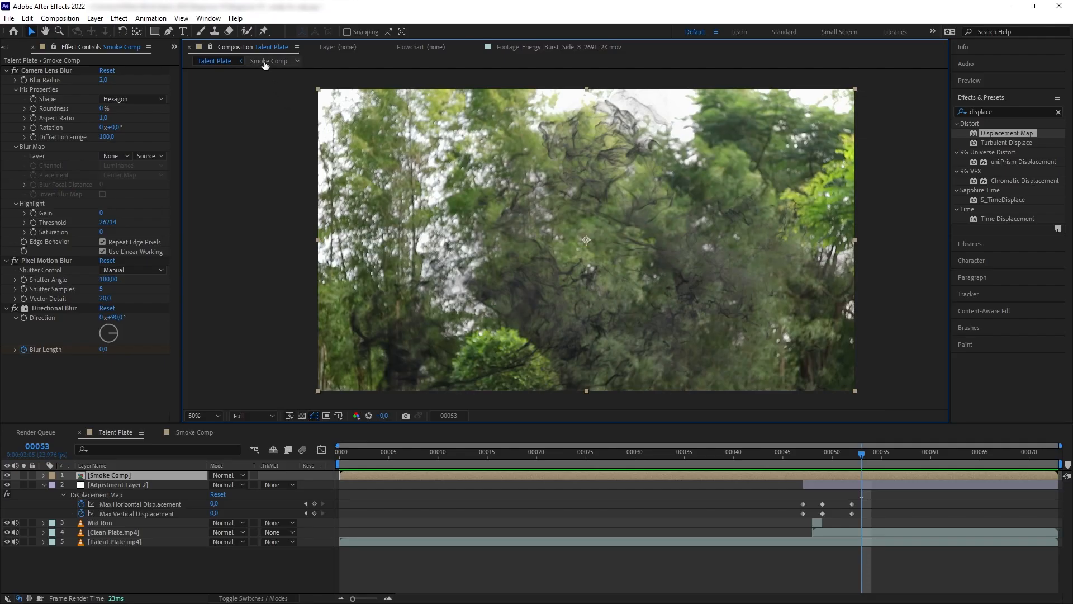
click(268, 63)
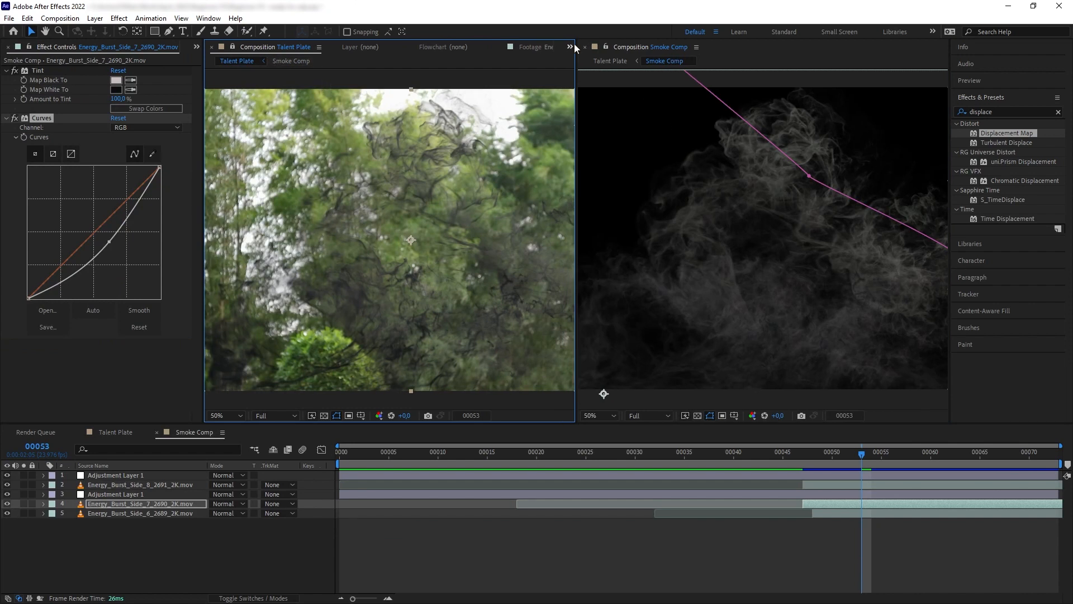
Soften the RGB curve on Energy_Burst_Side_7_2690_2K.mov by moving its middle point closer to the diagonal
scroll(817, 271, down, 2)
click(117, 502)
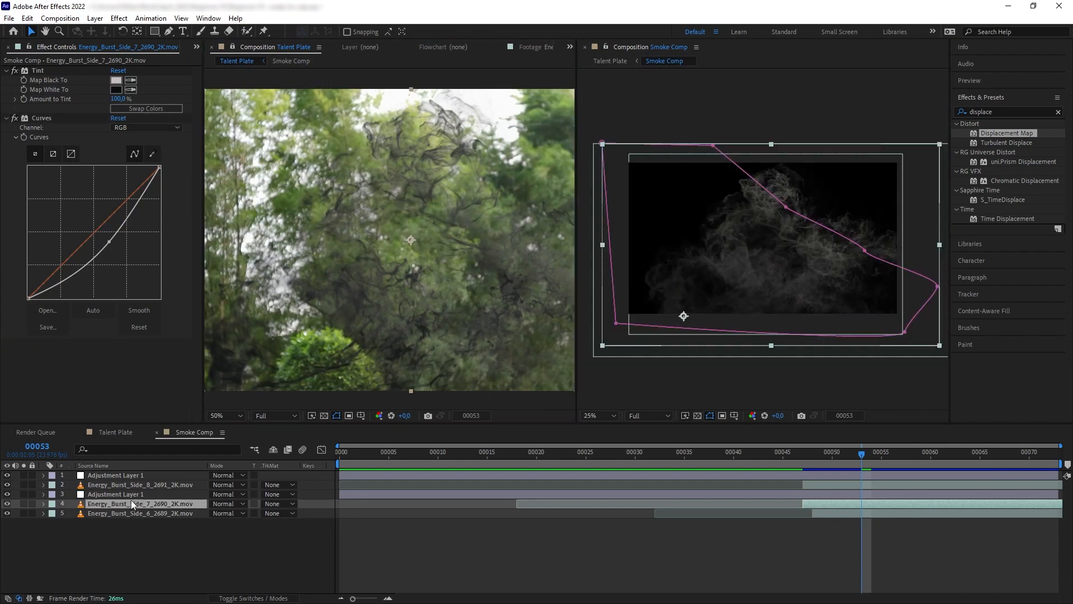
drag(109, 242, 103, 240)
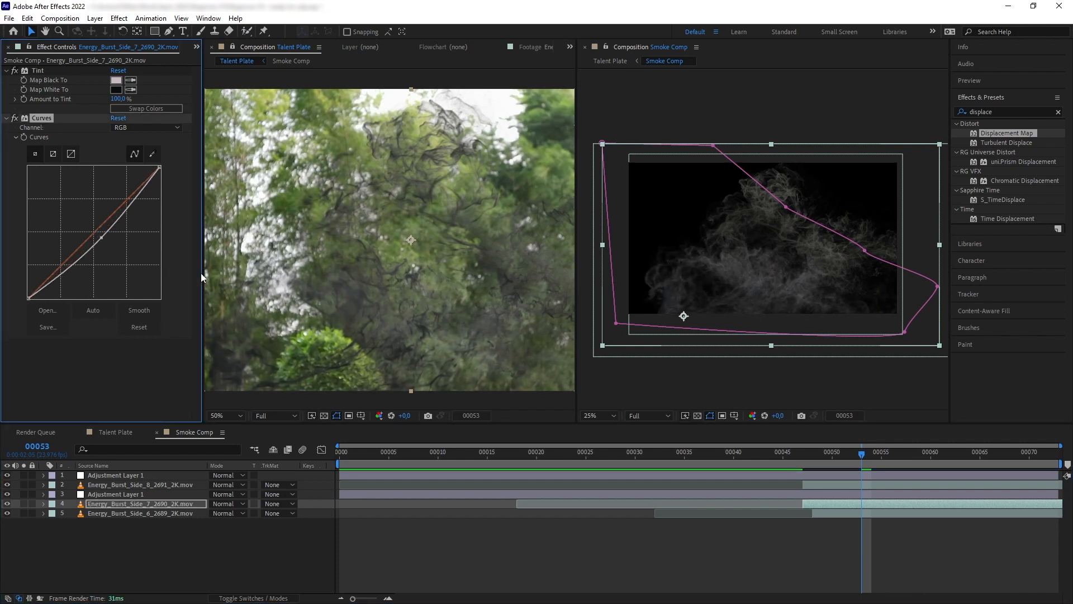
Close the second viewer, return to Talent Plate at frame 48, and apply the Curves effect to Smoke Comp
click(585, 47)
click(237, 61)
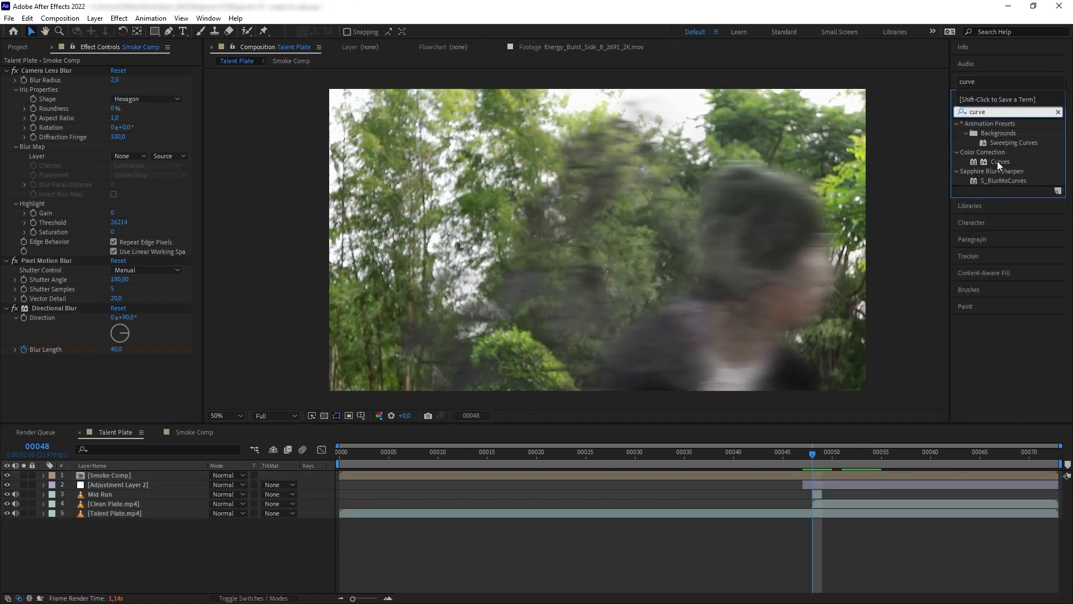
click(998, 161)
drag(997, 161, 204, 447)
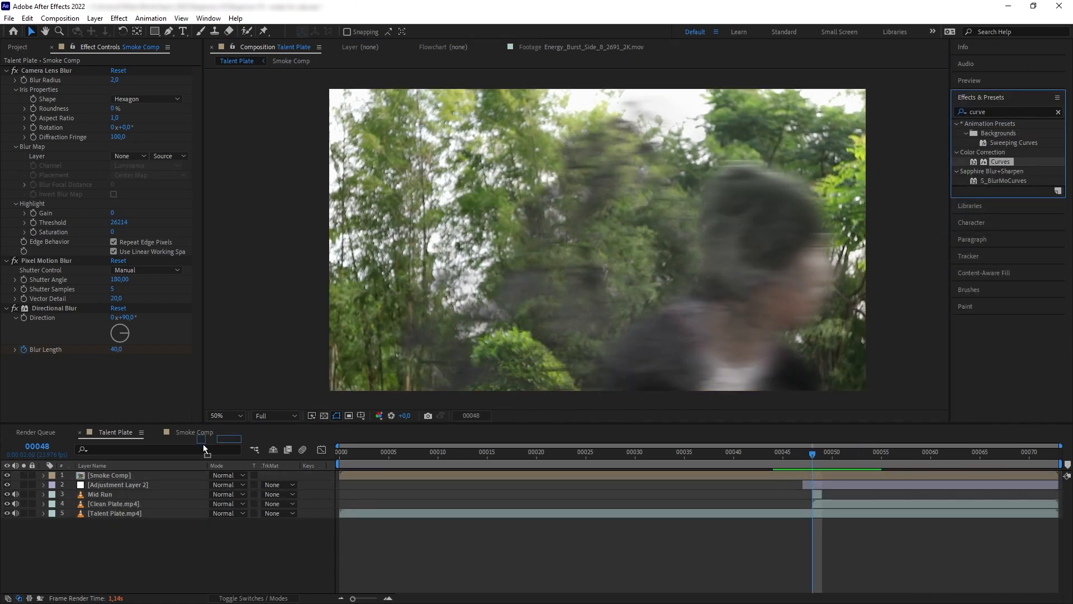
drag(132, 472, 124, 474)
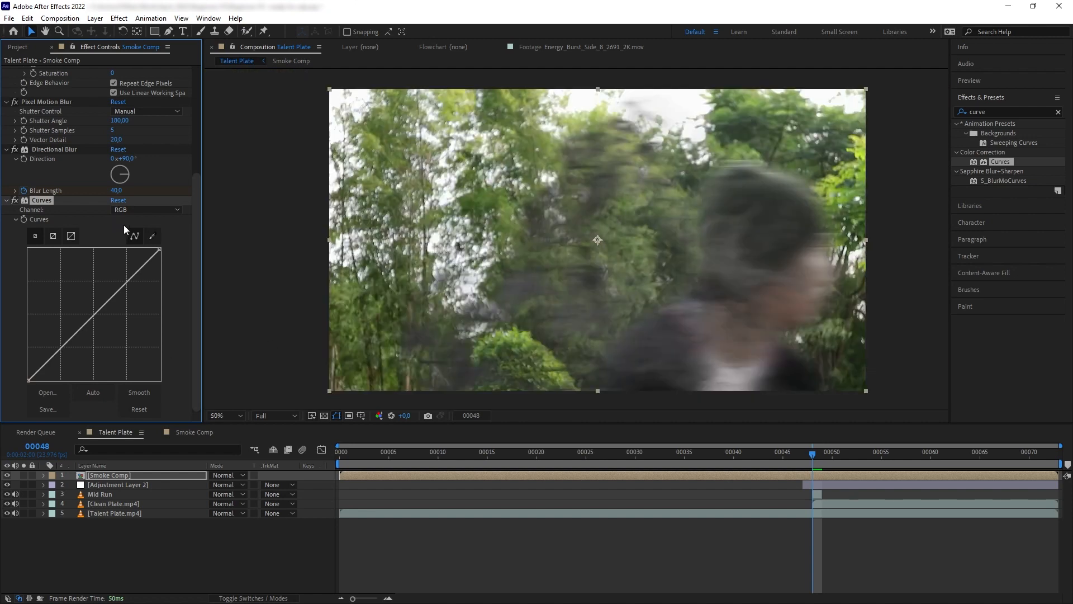
Switch Smoke Comp's Curves to the Green channel, add a point near the middle of the curve, and play the animation
click(132, 211)
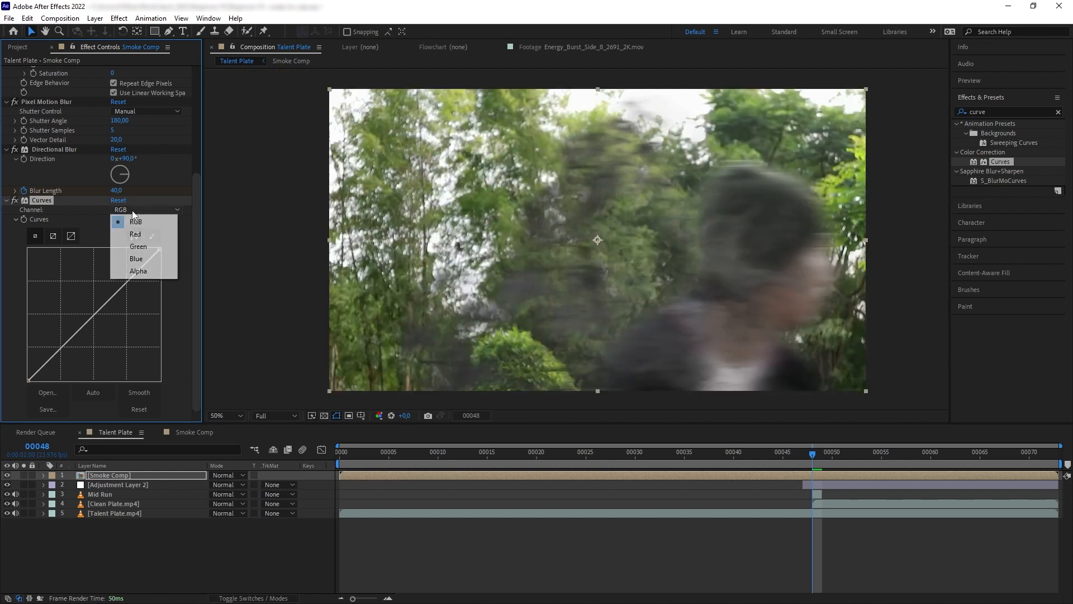
click(171, 248)
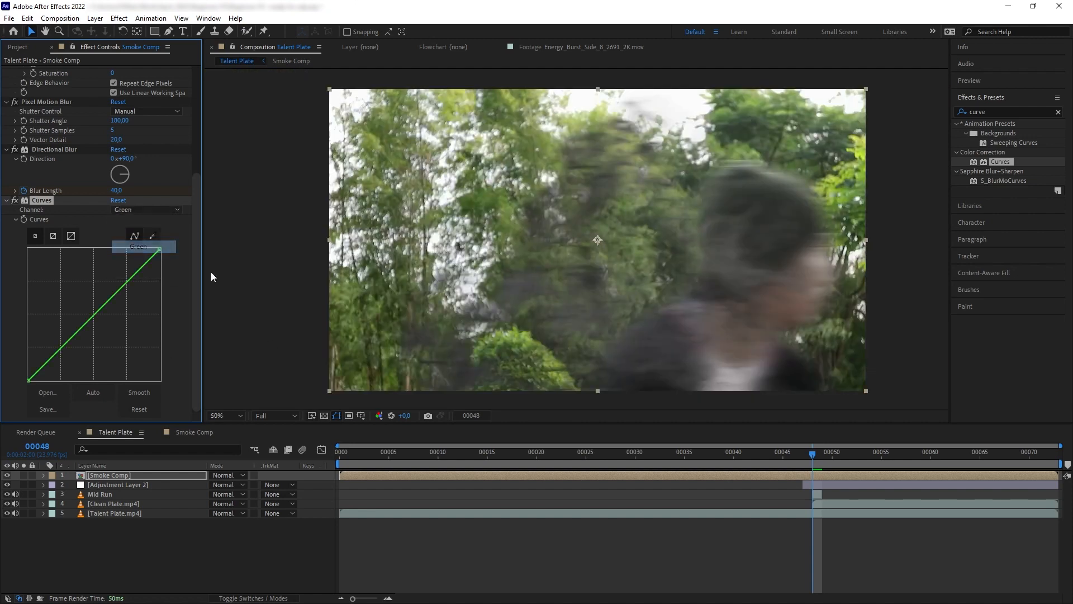
click(90, 317)
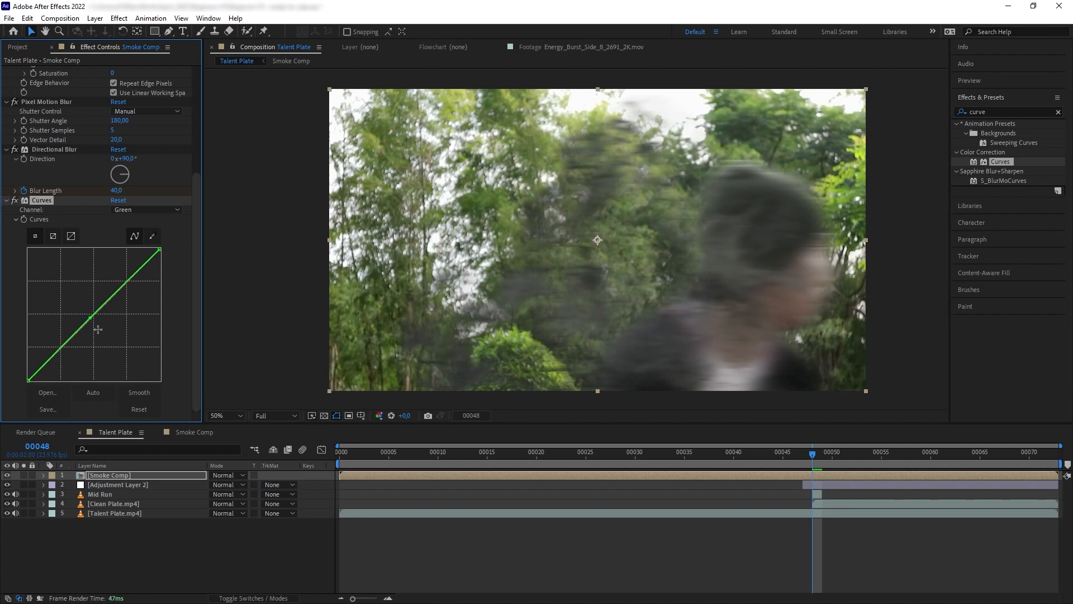
key(space)
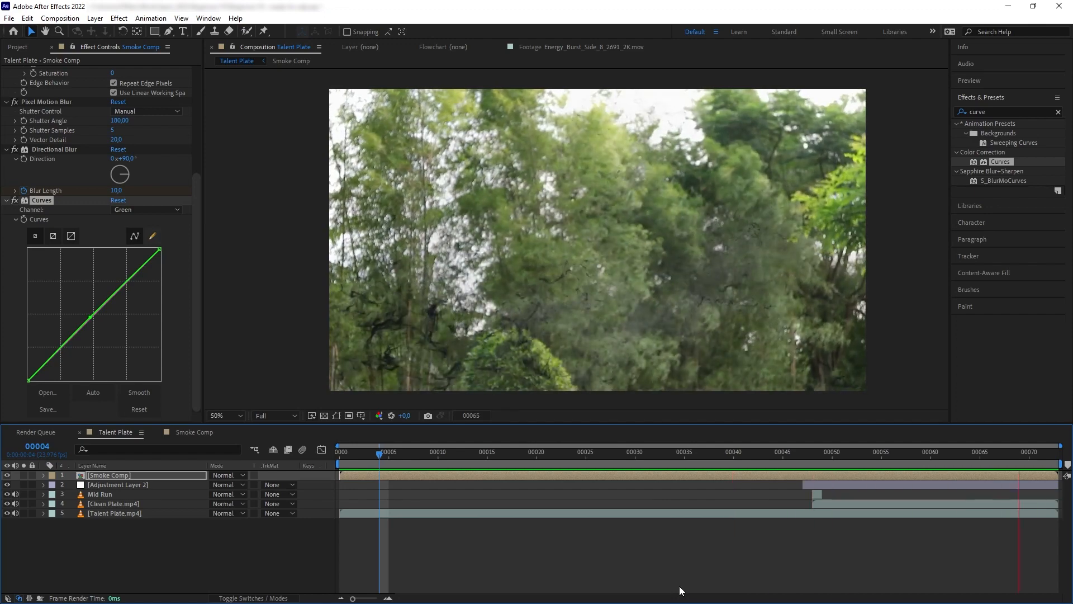
At frame 47, pre-compose all five layers of Talent Plate into a new composition named VFX Comp
click(793, 454)
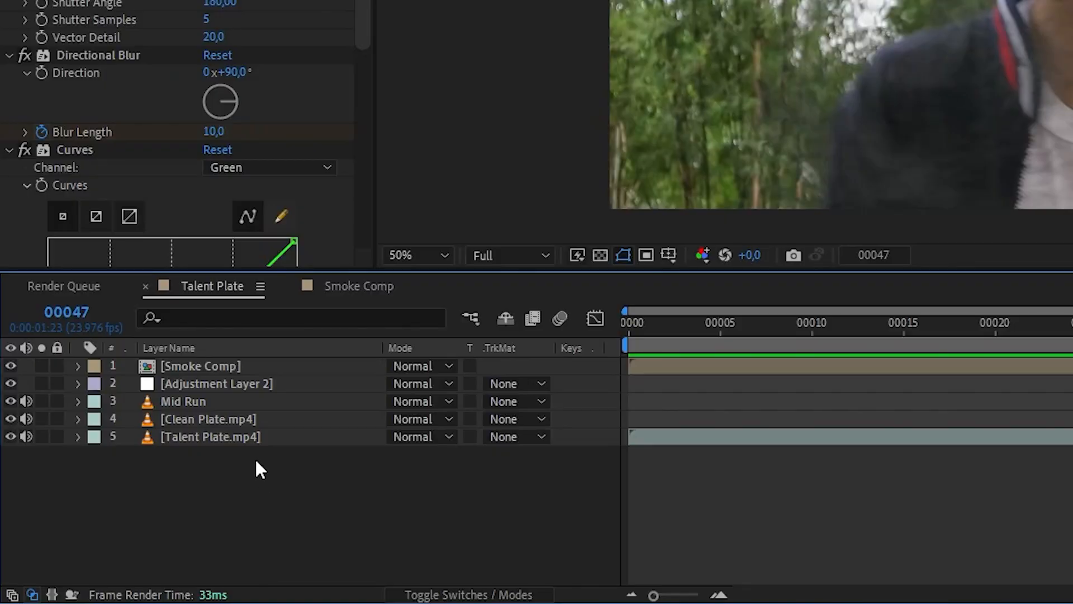
drag(139, 530, 123, 477)
key(ctrl+shift+c)
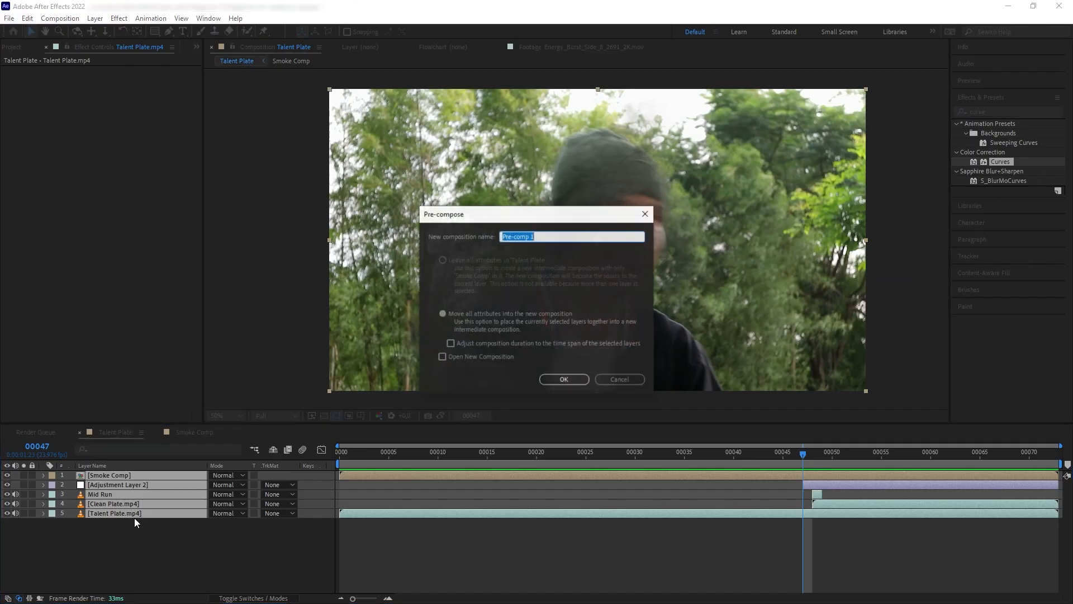
key(Return)
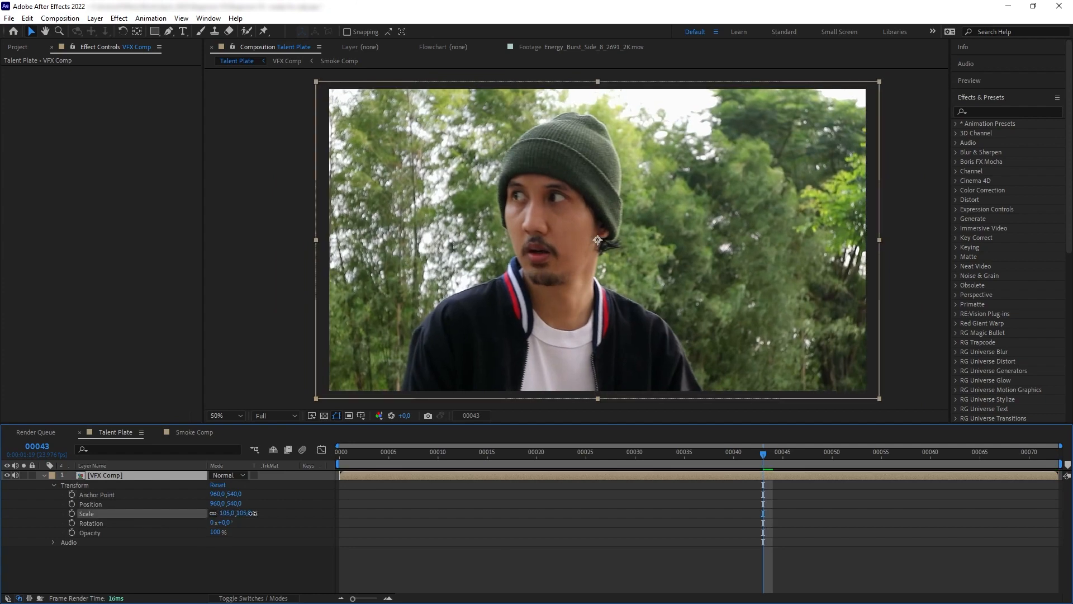
Scale the VFX Comp layer up to 109% and play the animation from the start
drag(243, 513, 255, 512)
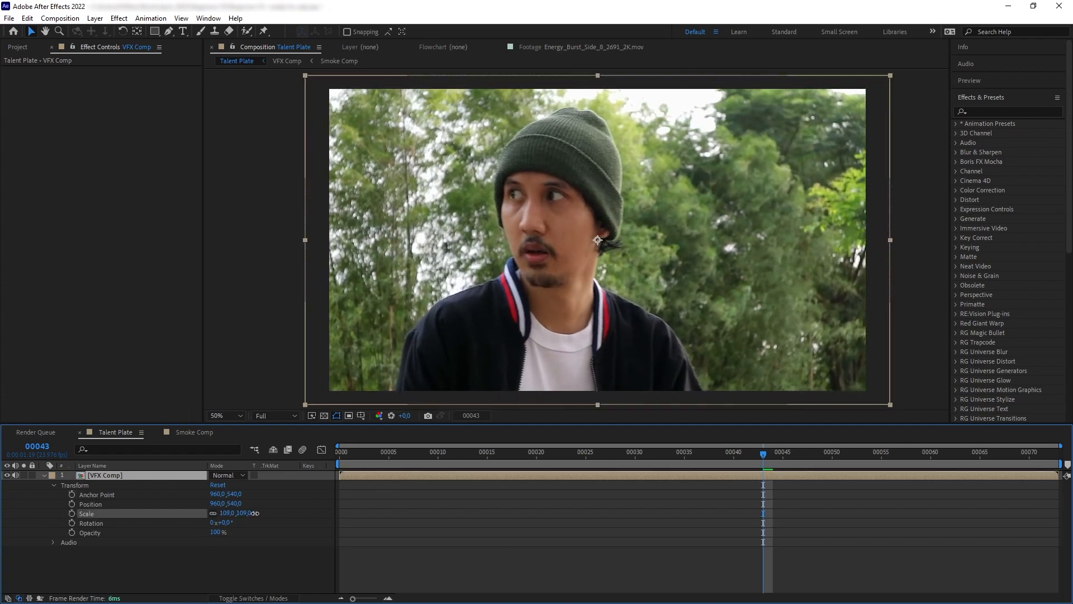
key(space)
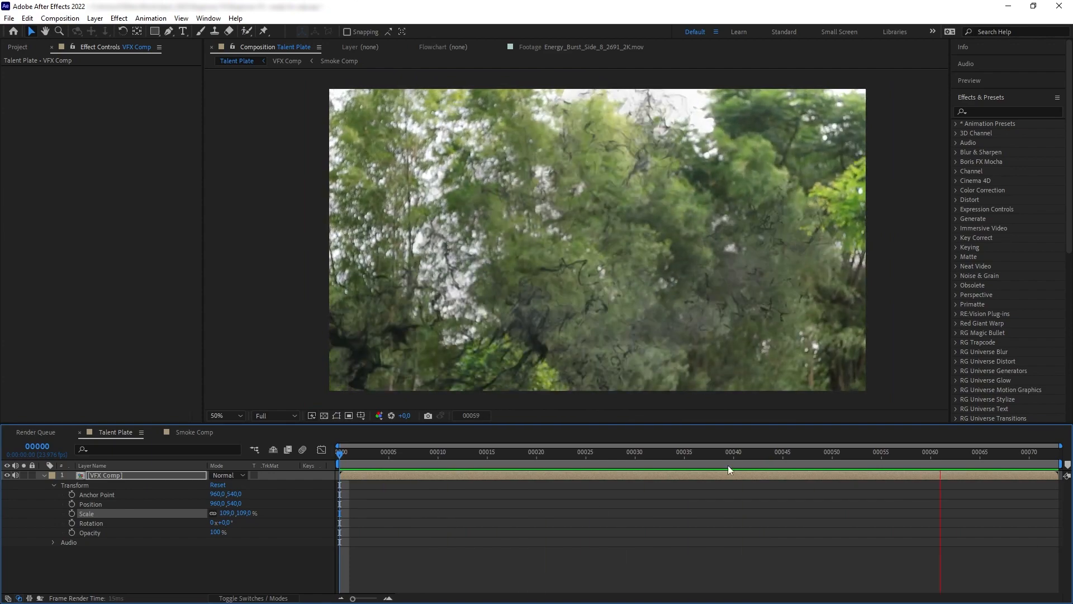
Go to frame 38 and apply the Lumetri Color effect to VFX Comp
drag(753, 455, 714, 450)
click(994, 111)
text(lumetr)
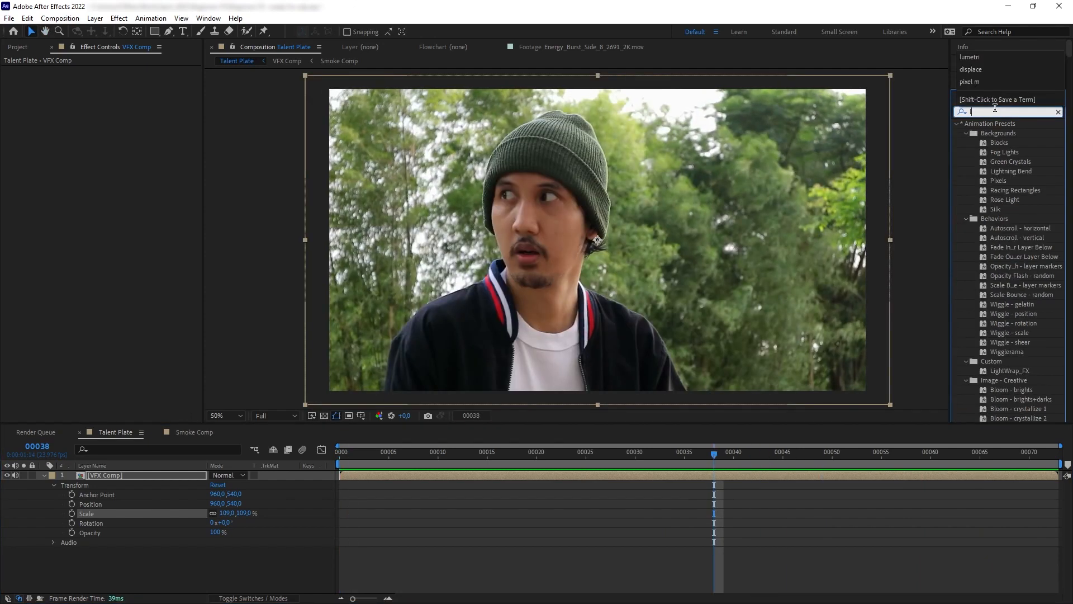
text(i)
drag(1010, 133, 115, 474)
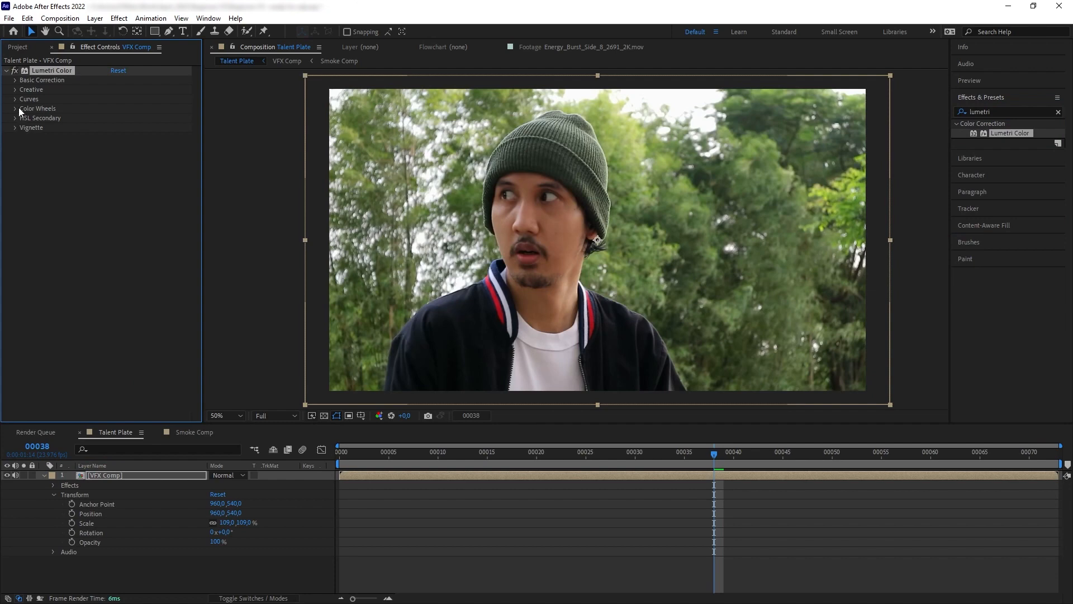
Set the input LUT in Lumetri Color's Basic Correction to C-8100-STD
click(14, 80)
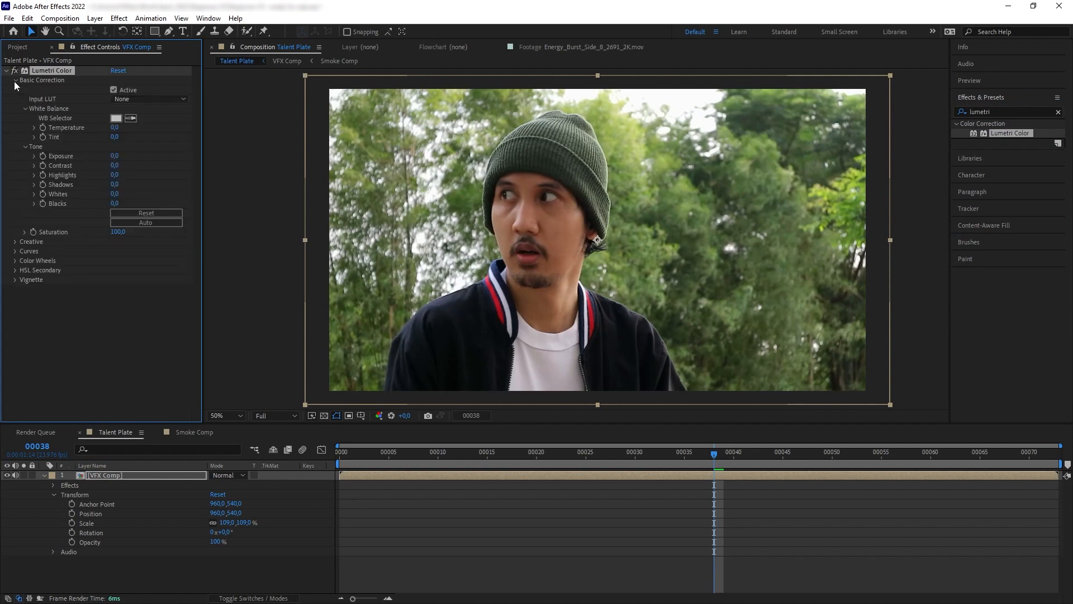
click(164, 99)
click(146, 136)
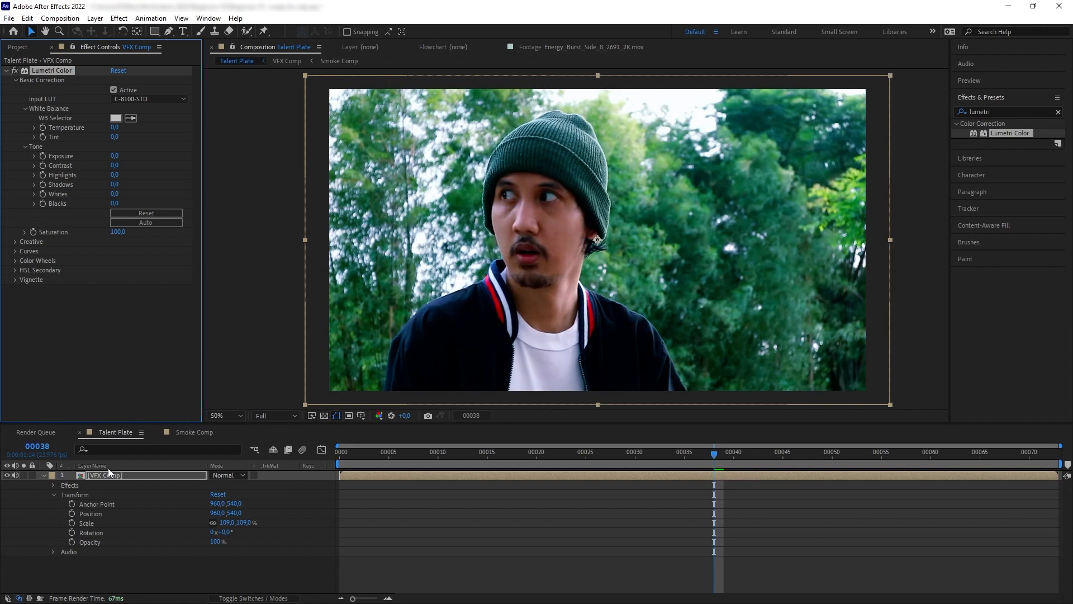
Rename the Talent Plate composition as Final Comp in its composition settings
right_click(103, 434)
click(149, 235)
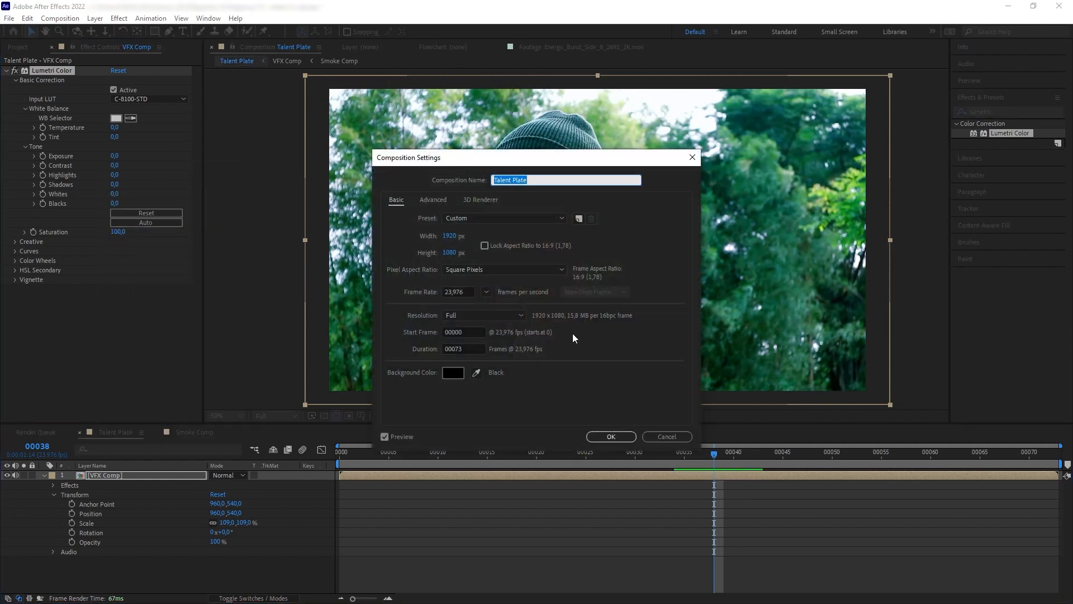
text(Final Comp)
key(Return)
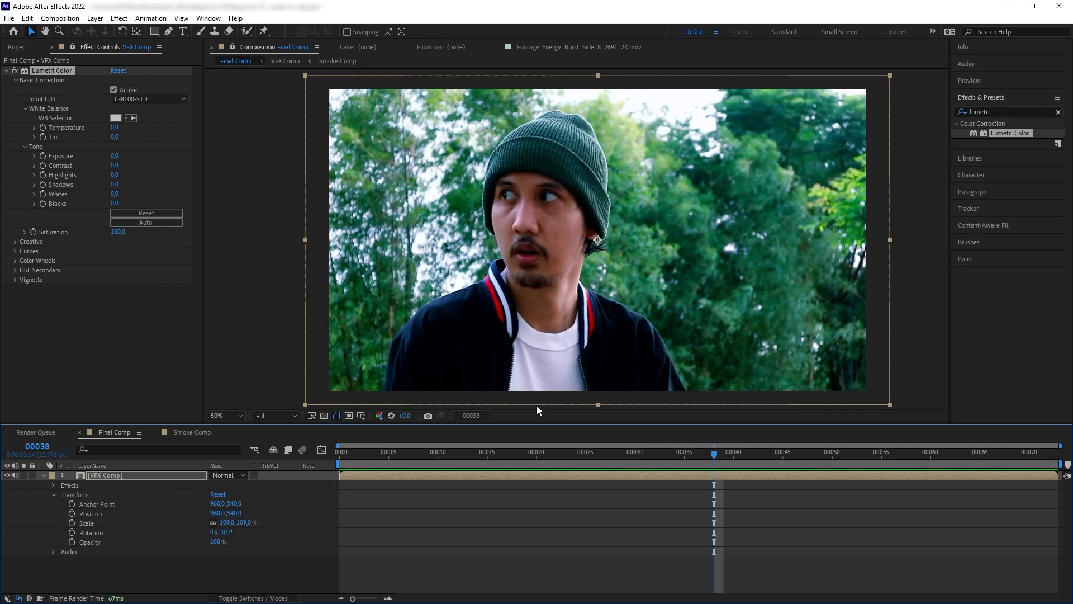
Add Final Comp to the render queue and set its output module to QuickTime format with audio output off
click(60, 18)
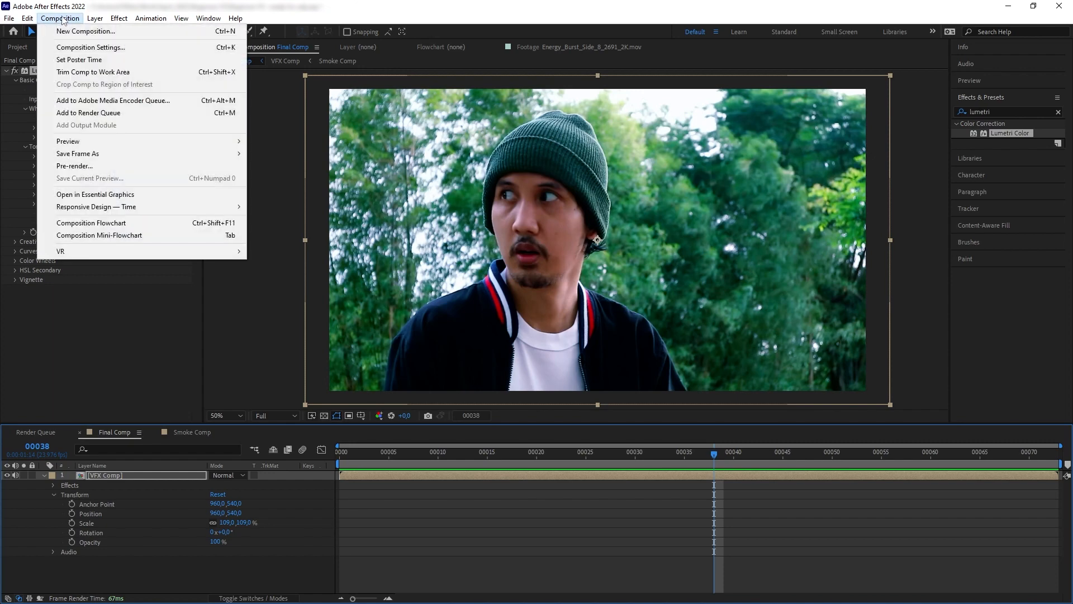
click(186, 114)
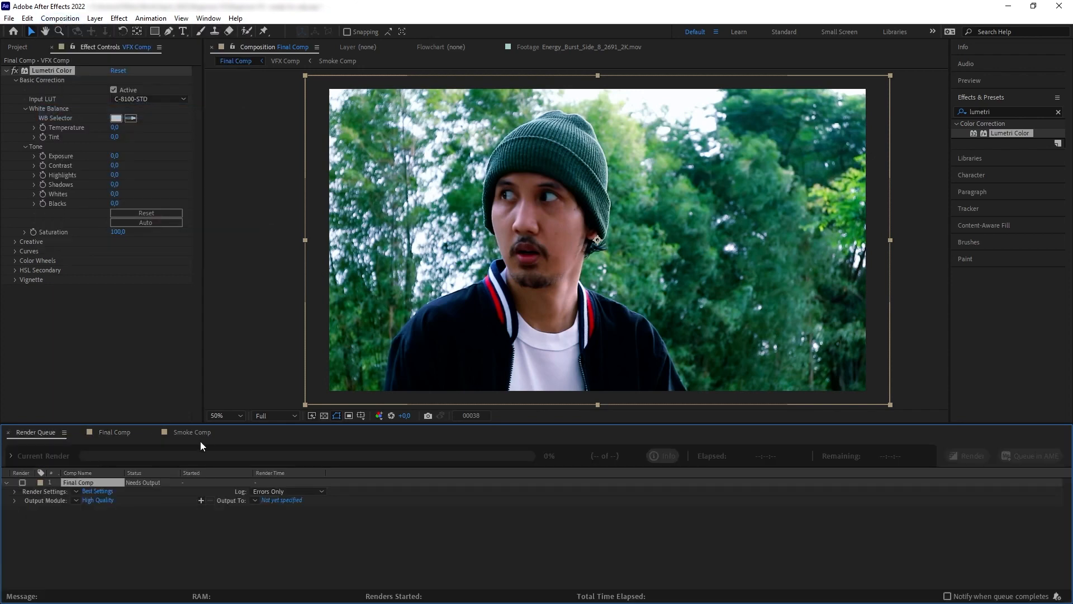
click(96, 500)
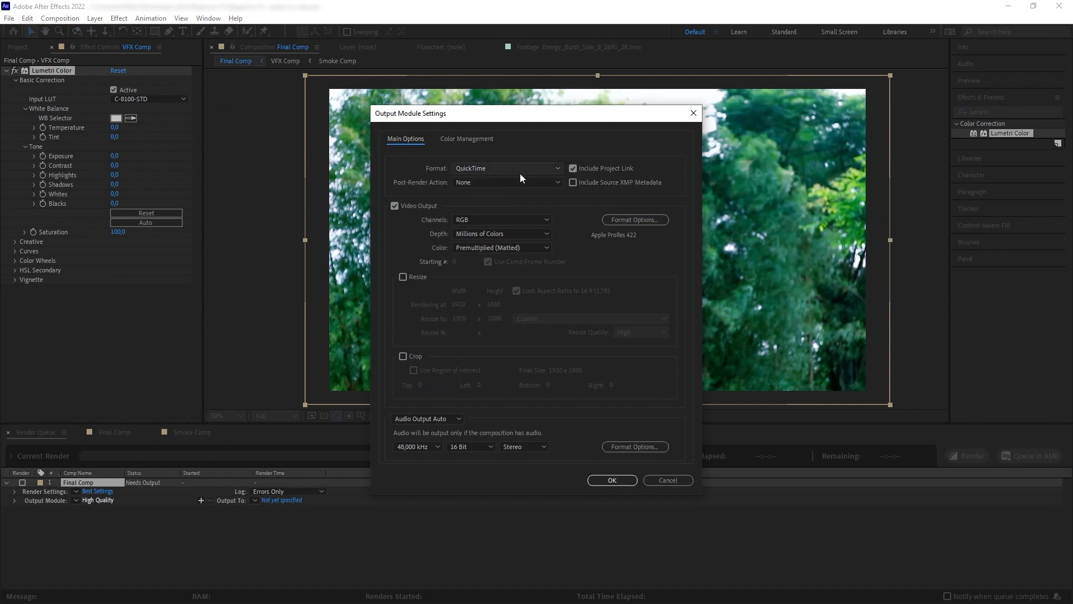
click(458, 418)
click(449, 449)
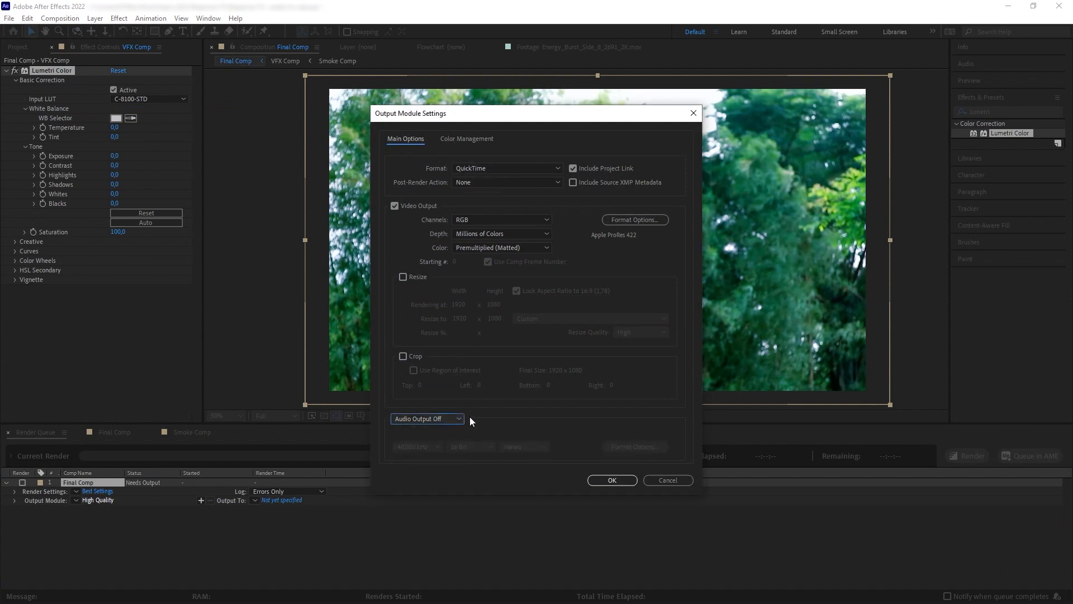
click(525, 168)
click(521, 290)
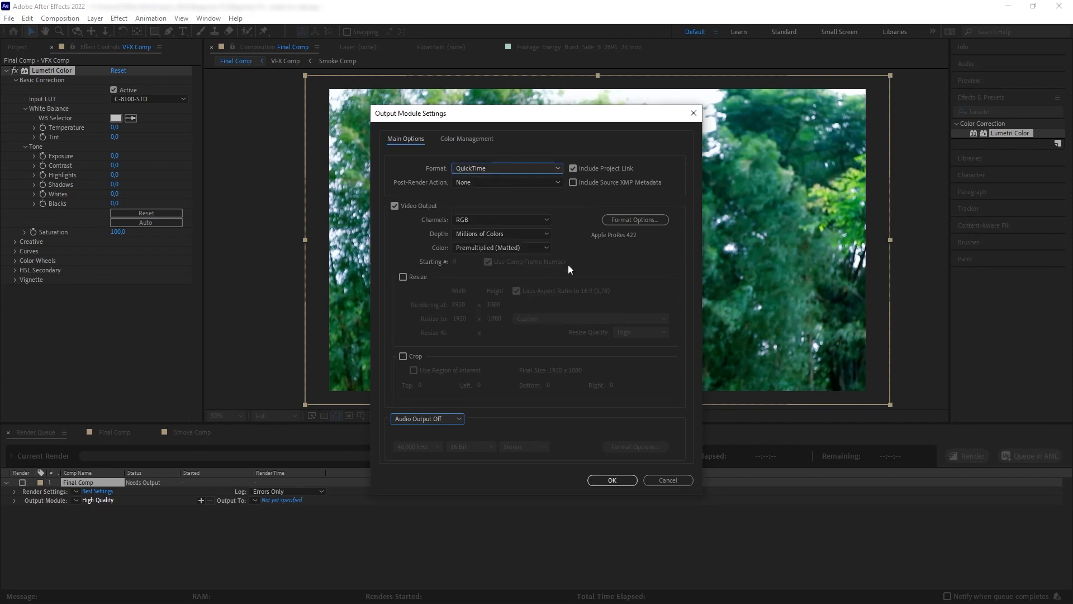
Choose Apple ProRes 422 as the QuickTime video codec and accept the output module settings
click(607, 221)
click(364, 159)
click(353, 182)
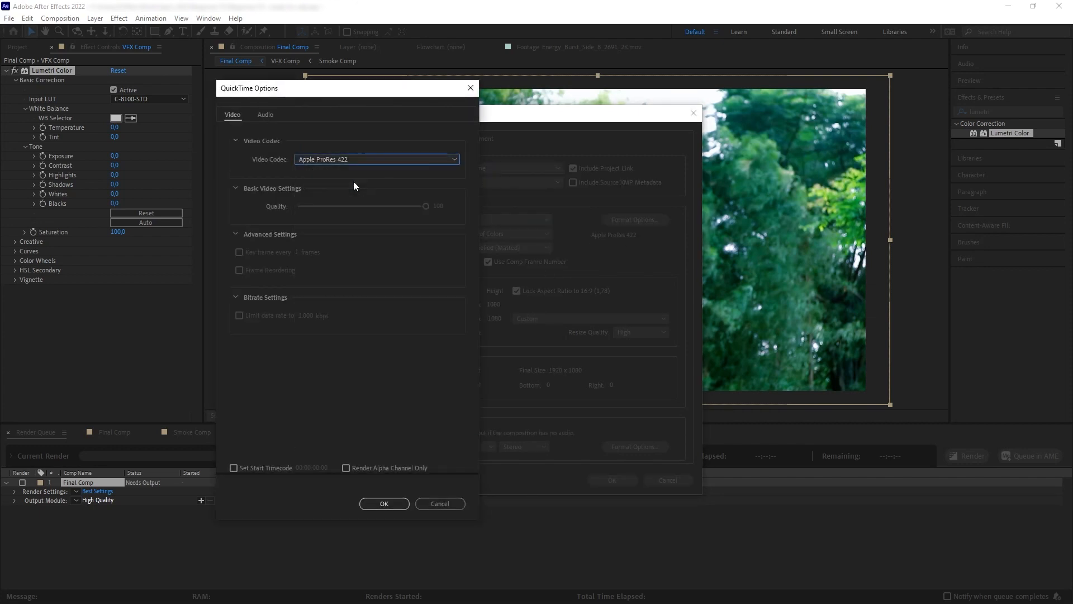
click(395, 508)
click(612, 481)
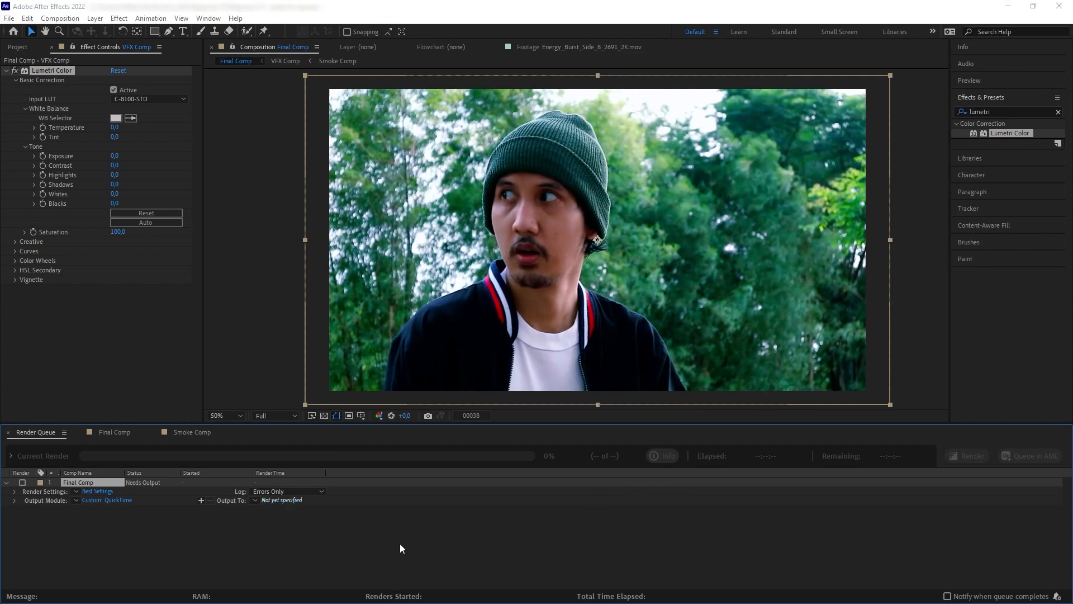
Set the output file to Super Speed VFX.mov and start rendering Final Comp
click(281, 500)
click(814, 332)
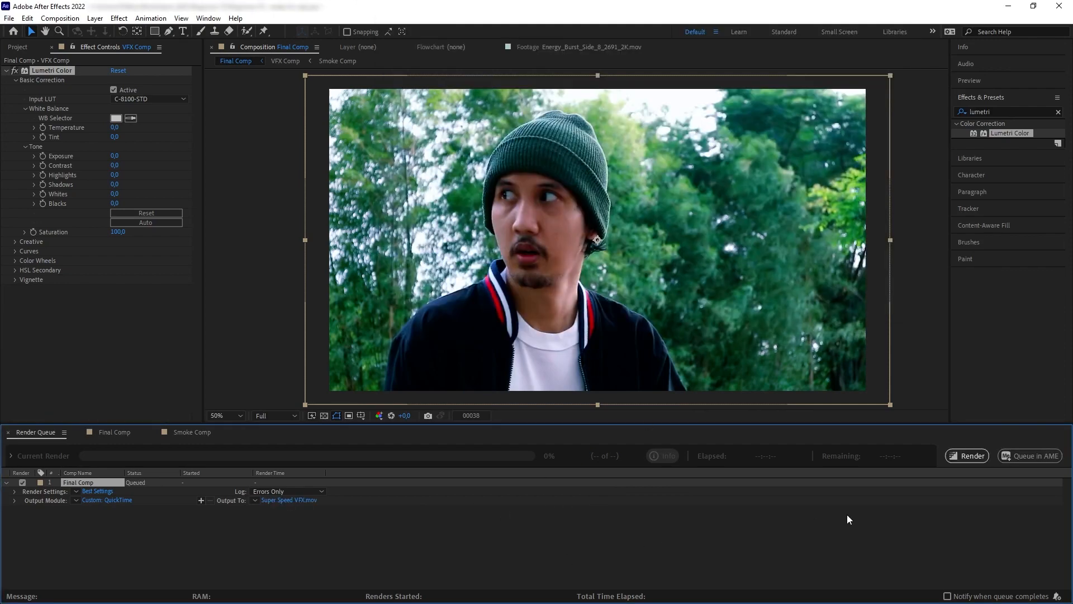
click(973, 456)
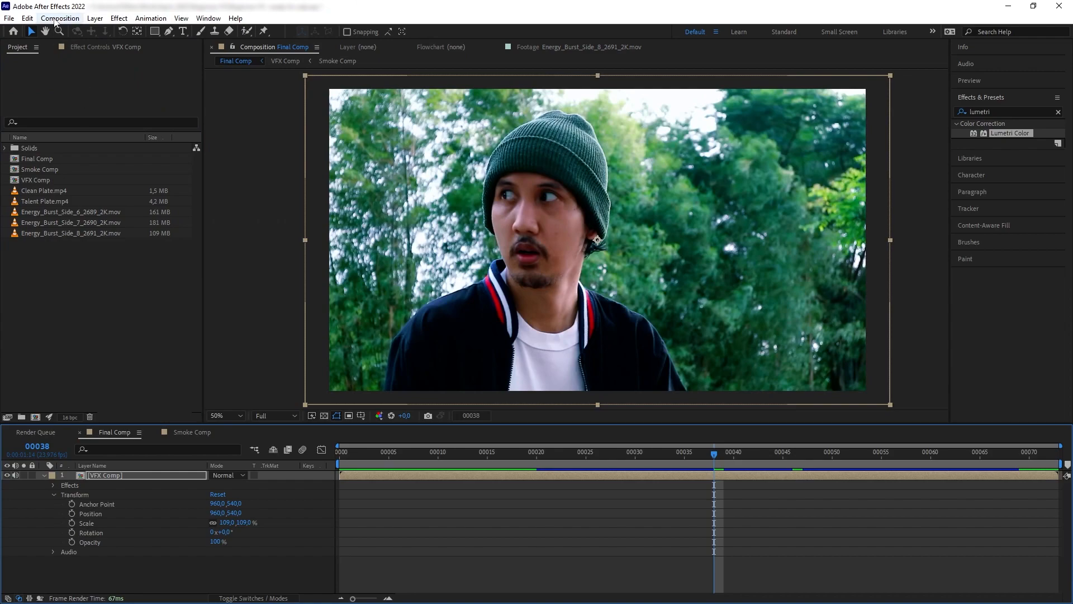
Send Final Comp to the Adobe Media Encoder queue
click(59, 19)
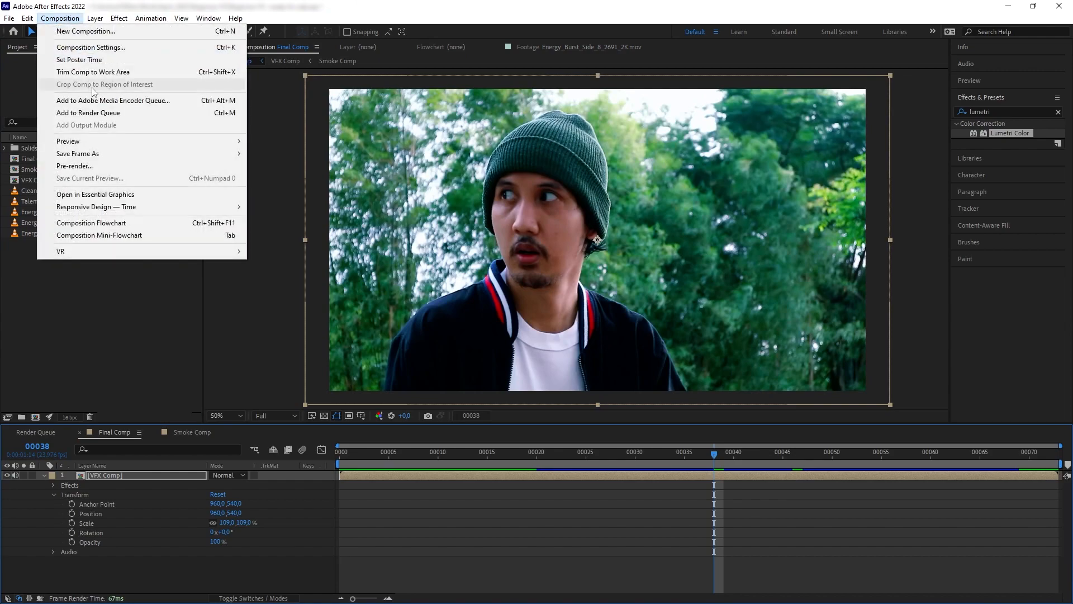
click(112, 98)
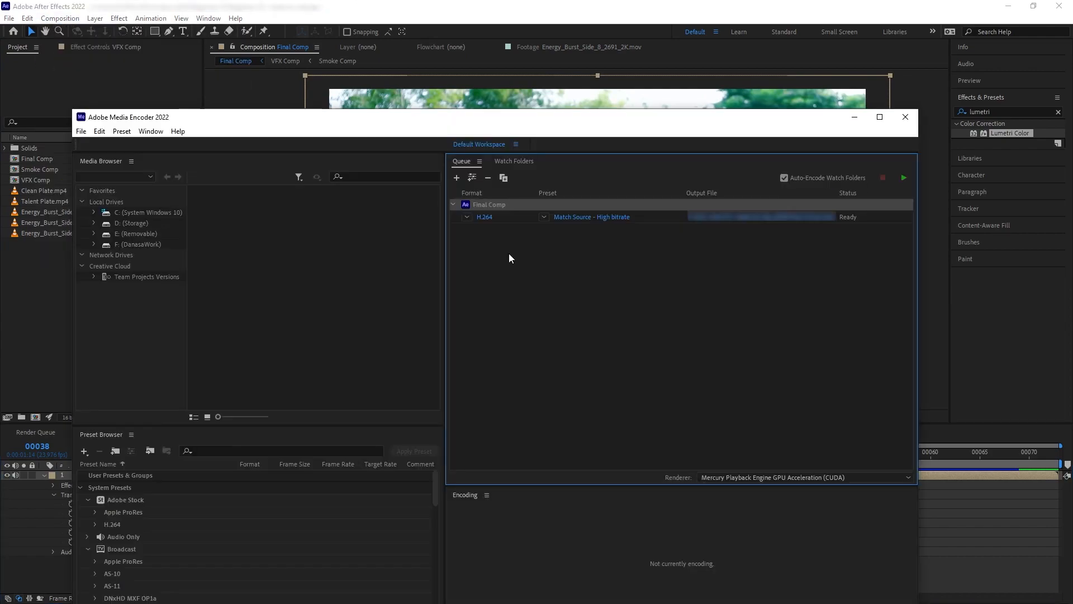